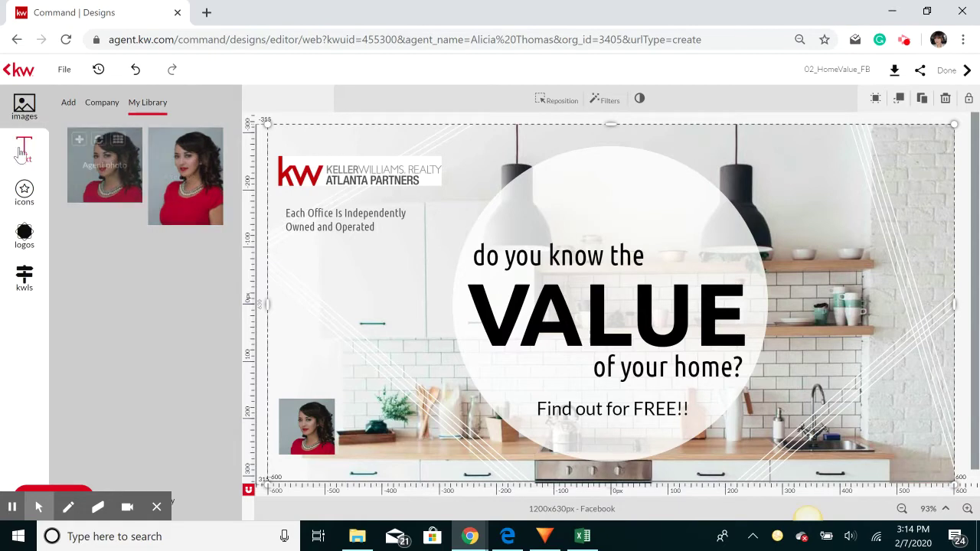
# Browse the company's stock image folders and the available text styles
pyautogui.click(24, 113)
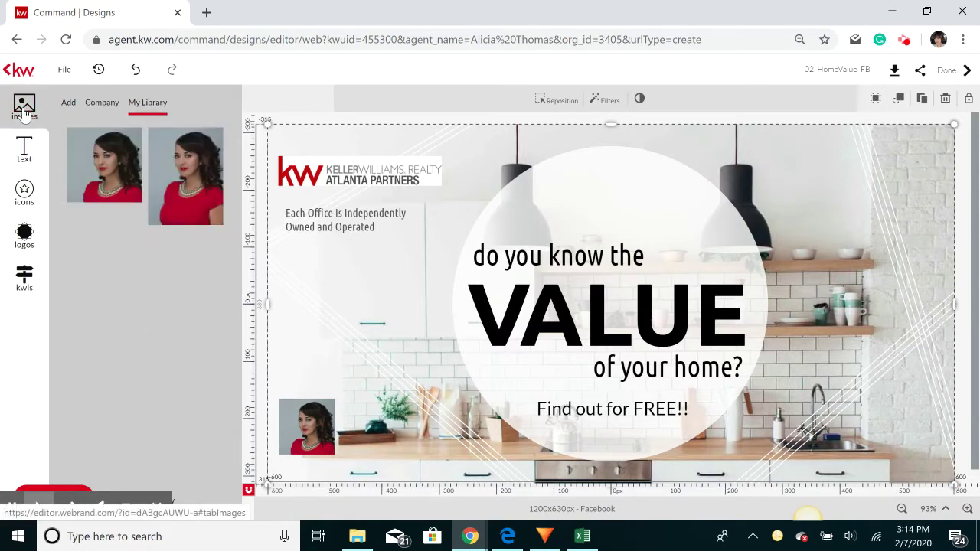
pyautogui.click(89, 103)
pyautogui.click(69, 104)
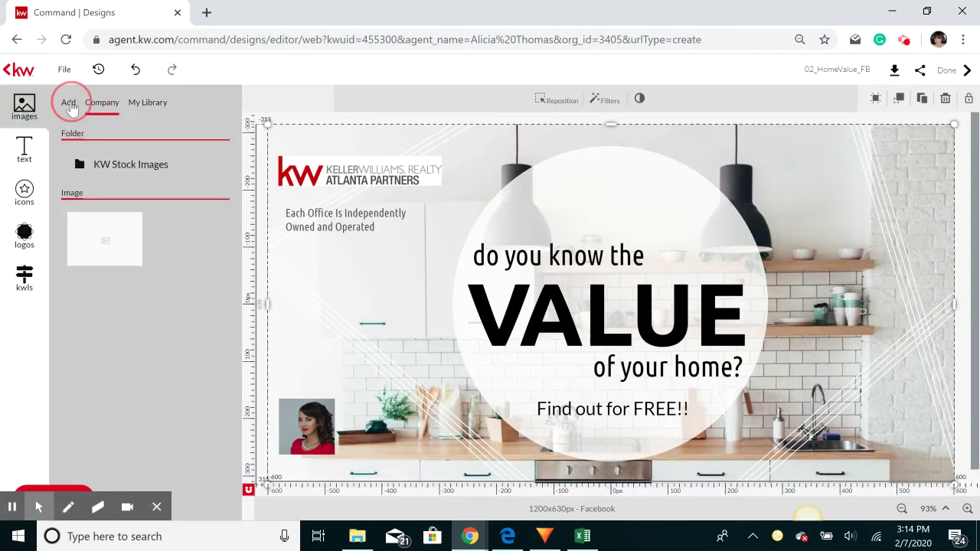
pyautogui.click(24, 152)
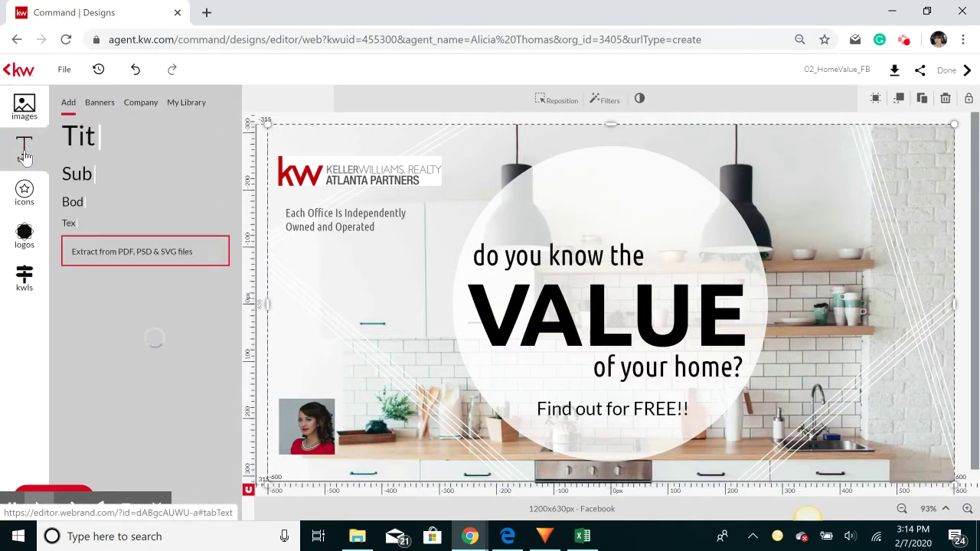
# Look through the stock and contact icon collections, then bring up the saved logo library
pyautogui.click(30, 199)
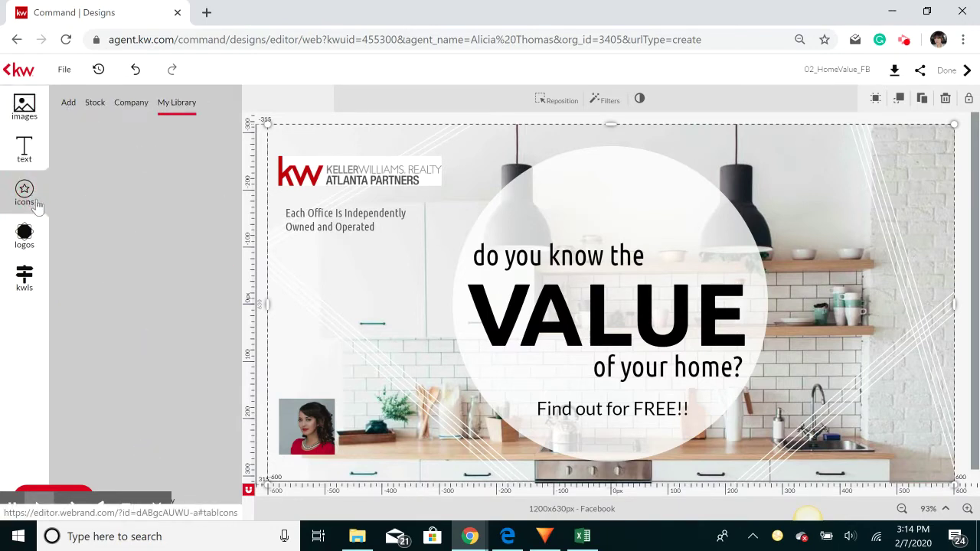
pyautogui.click(69, 102)
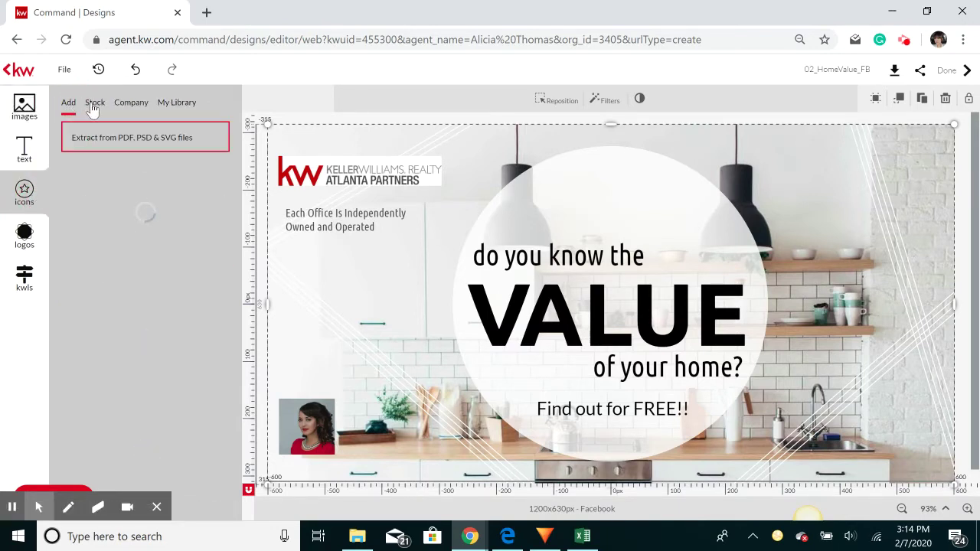
pyautogui.click(95, 105)
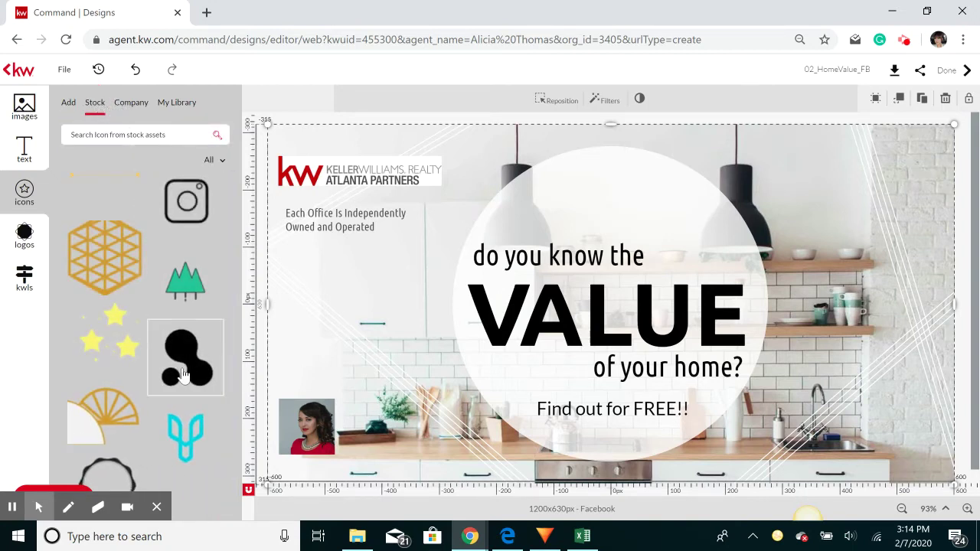
pyautogui.click(132, 107)
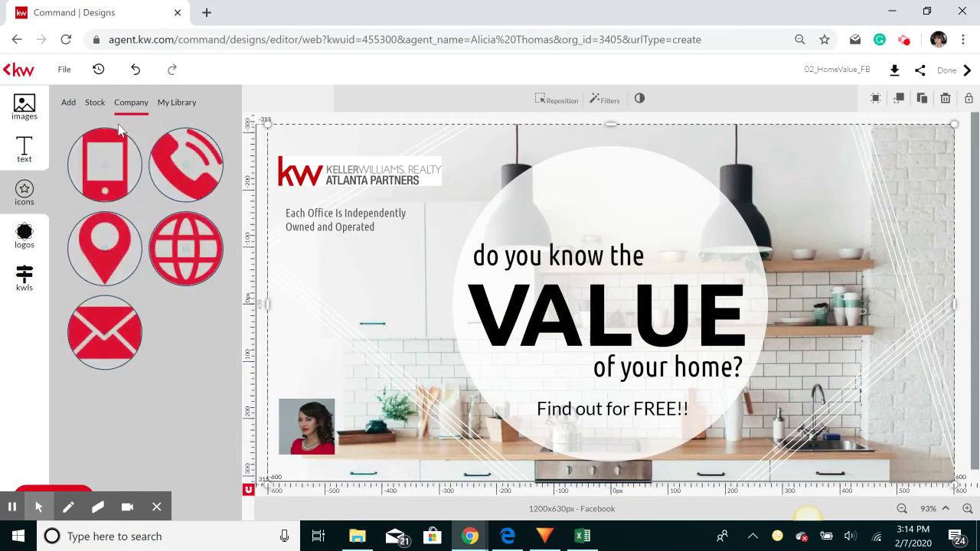
pyautogui.click(25, 236)
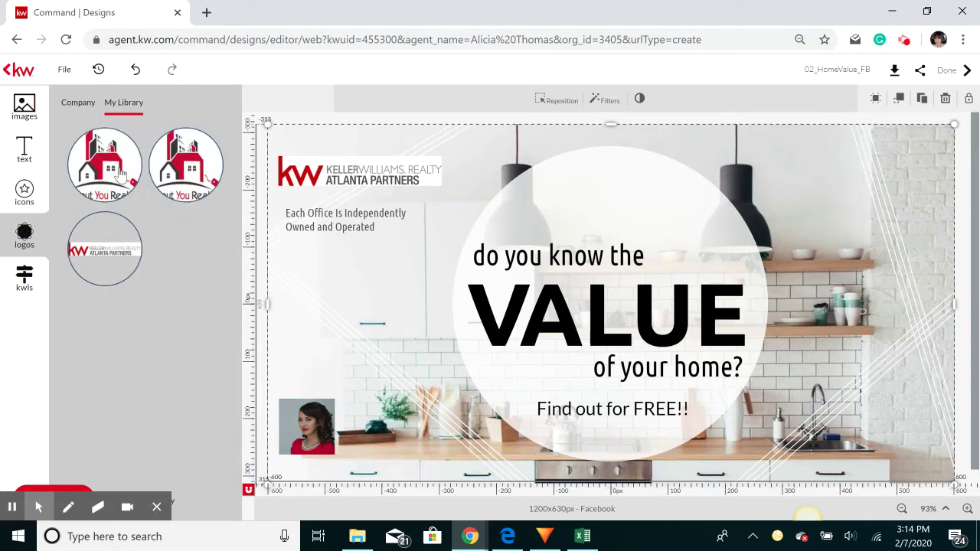
# Add the About You Realty logo, shrink it, and place it above the Keller Williams logo at top-left
pyautogui.click(121, 175)
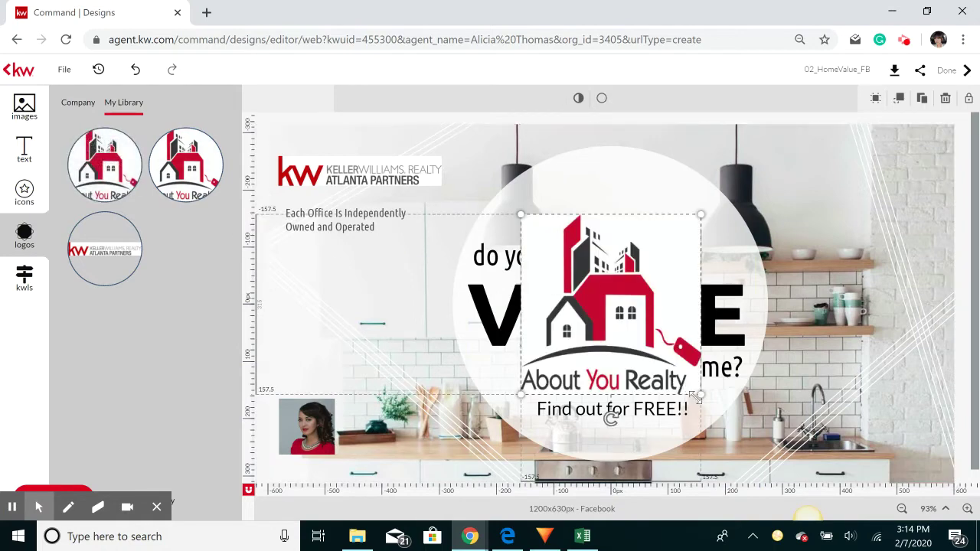
pyautogui.moveTo(702, 396); pyautogui.dragTo(295, 310)
pyautogui.moveTo(274, 181); pyautogui.dragTo(297, 146)
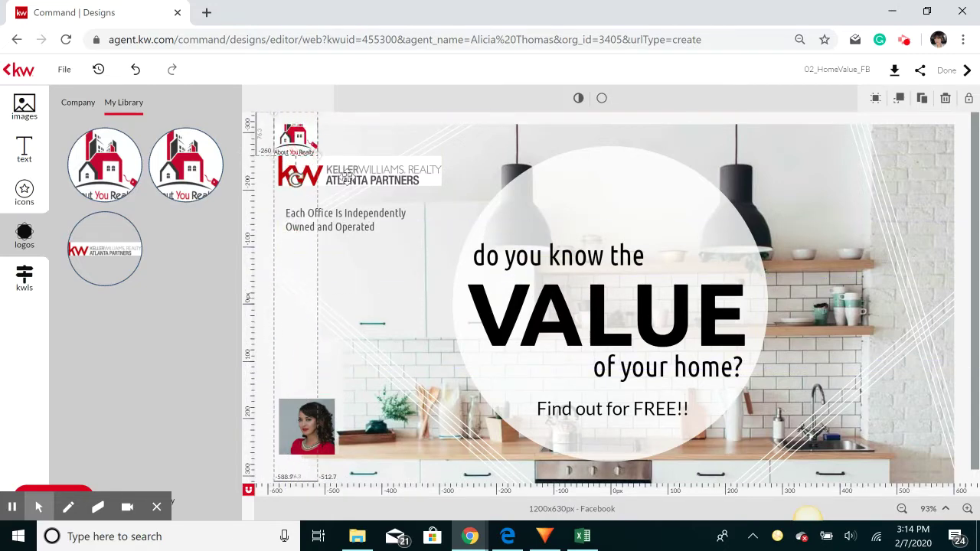
pyautogui.moveTo(350, 194); pyautogui.dragTo(350, 198)
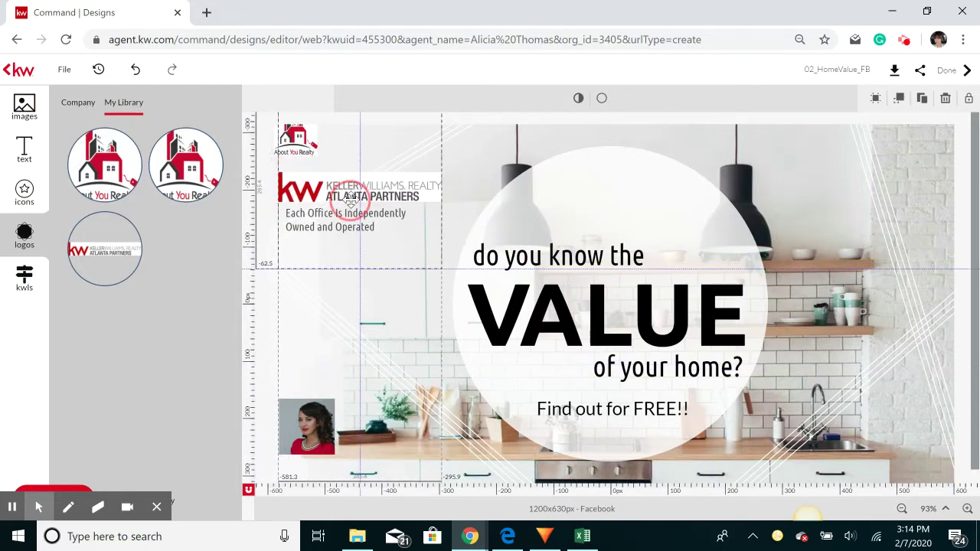
pyautogui.moveTo(300, 143); pyautogui.dragTo(311, 160)
pyautogui.click(235, 324)
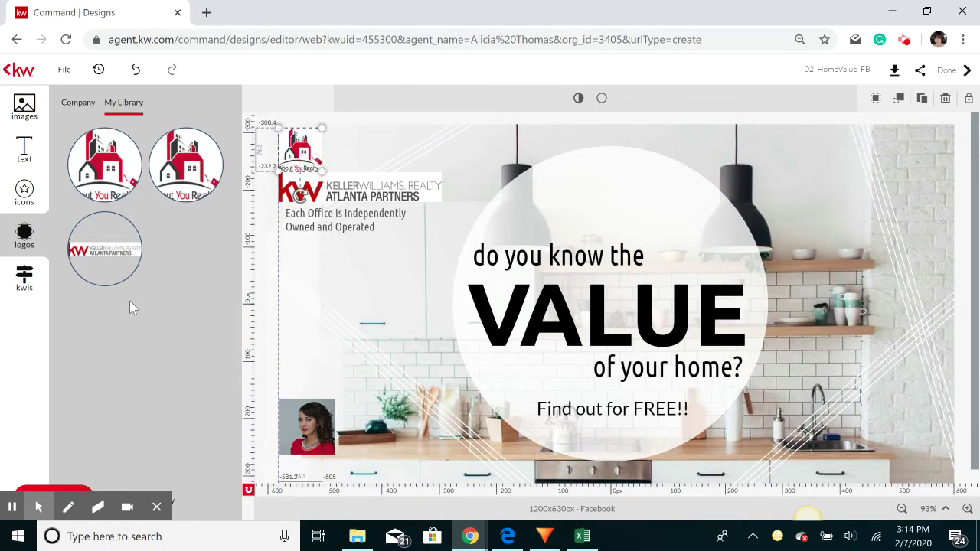
# Look through KW listing search and neighborhood snapshots, then start repositioning the kitchen background photo
pyautogui.click(28, 285)
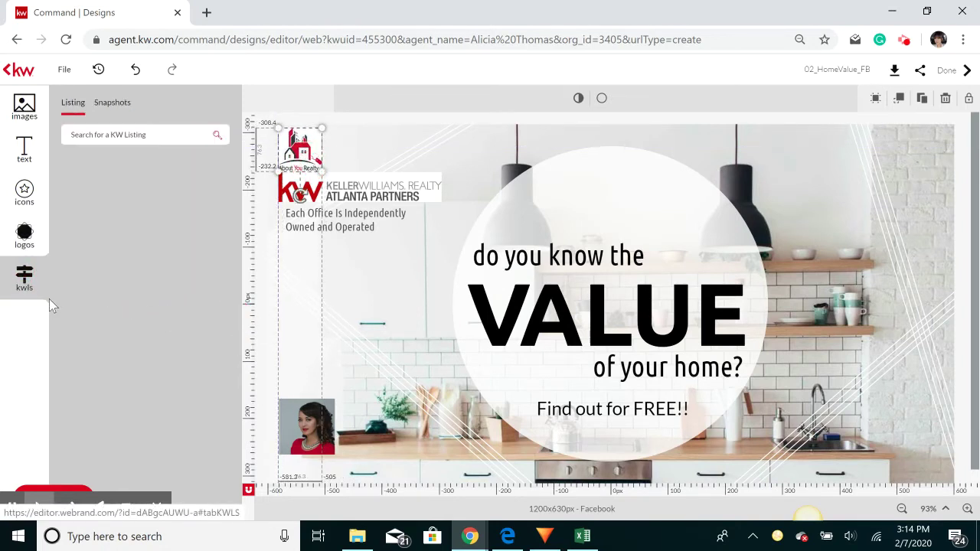
pyautogui.click(132, 138)
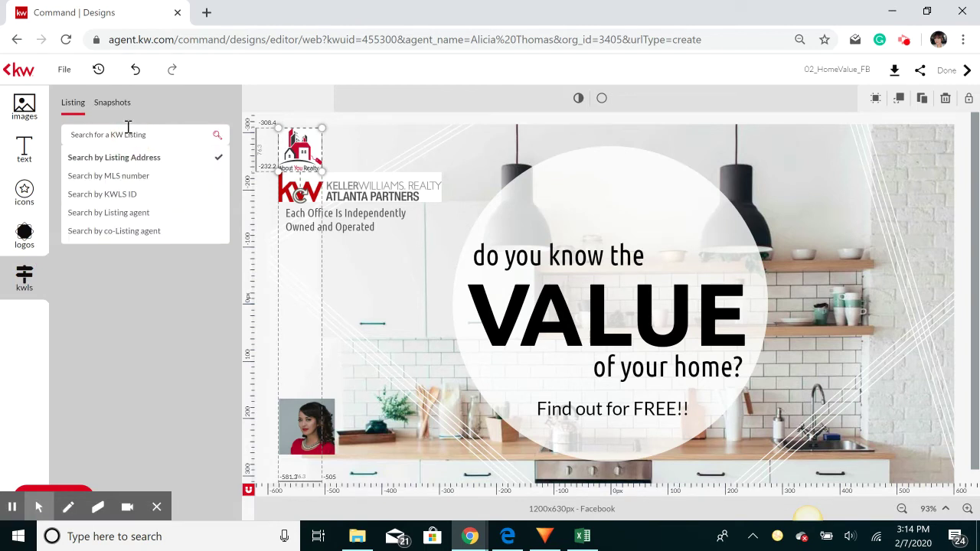
pyautogui.click(113, 103)
pyautogui.click(73, 102)
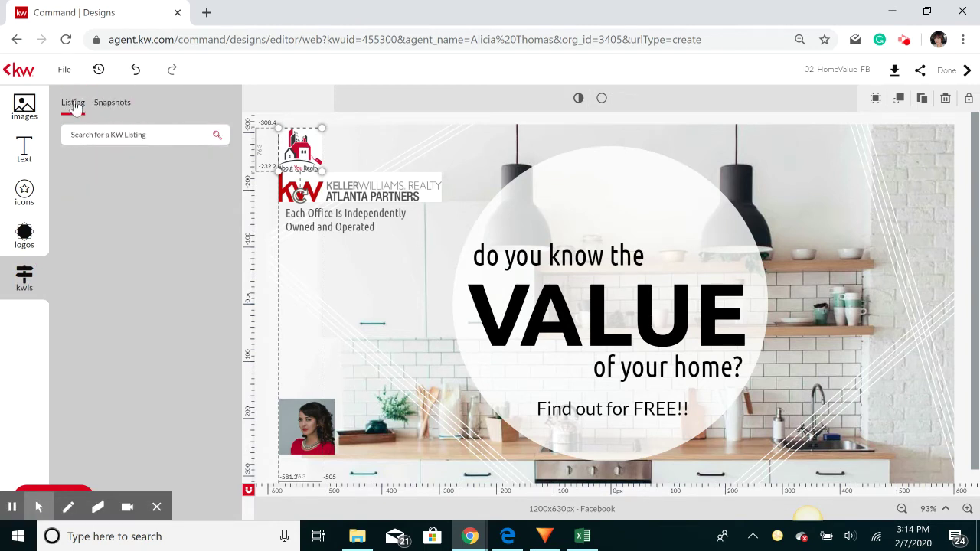
pyautogui.click(112, 103)
pyautogui.doubleClick(416, 302)
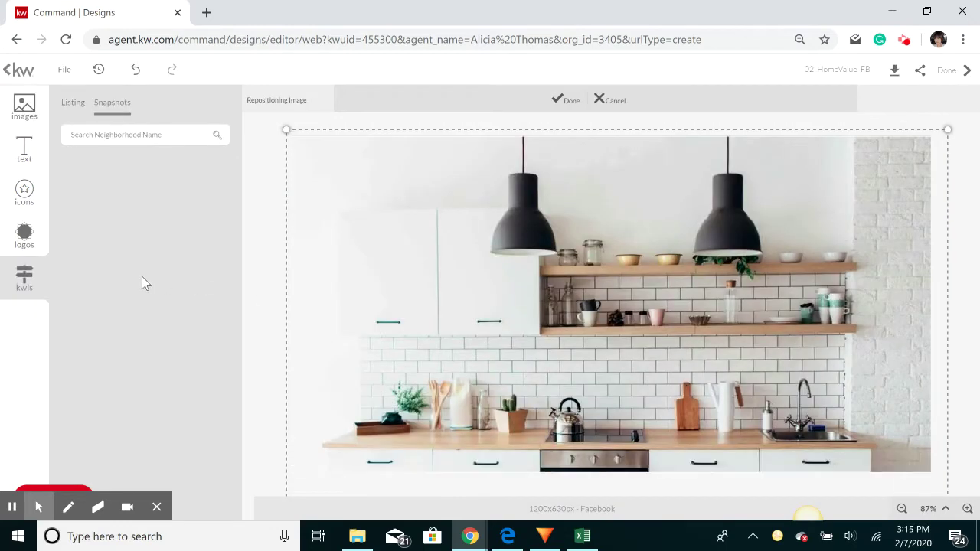
# Cancel the background repositioning and save the Home Value design when leaving the editor
pyautogui.click(137, 71)
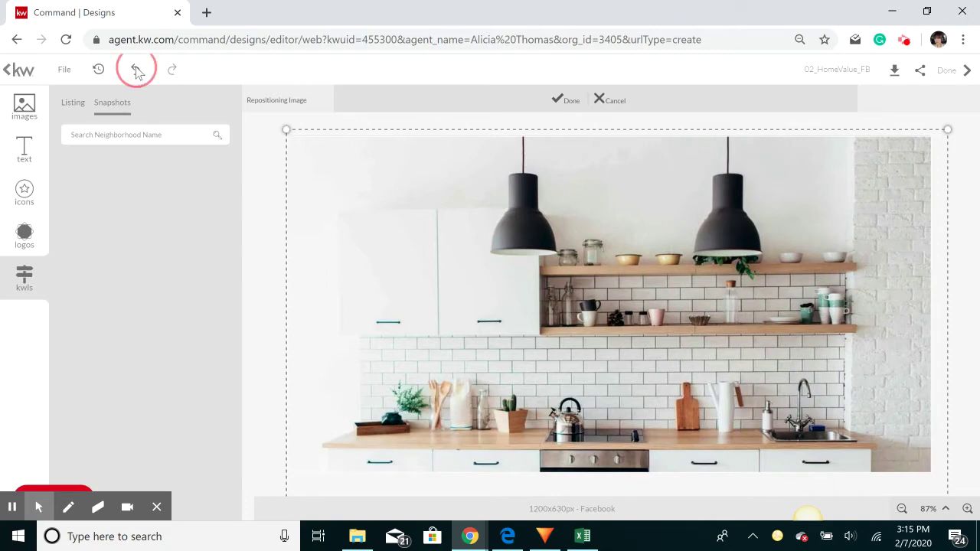
pyautogui.click(612, 100)
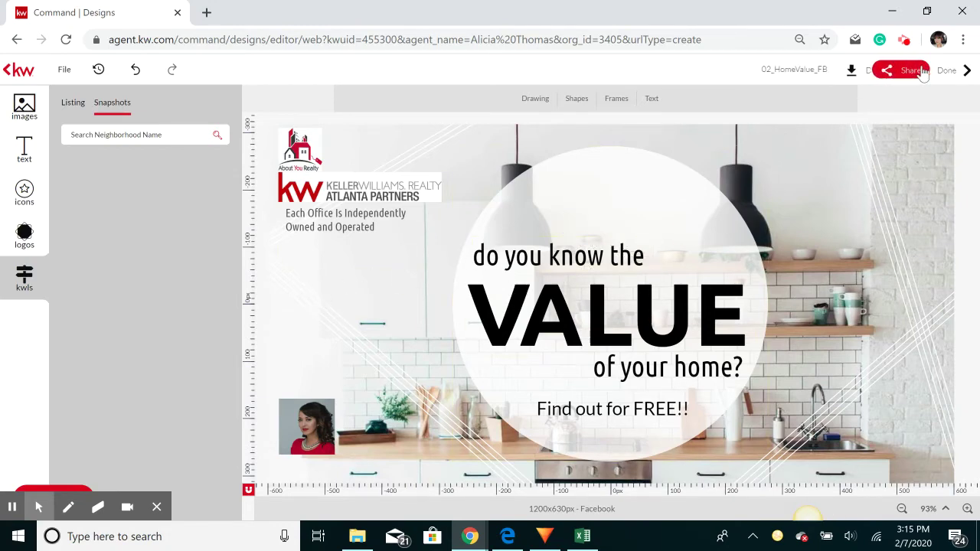
pyautogui.click(950, 70)
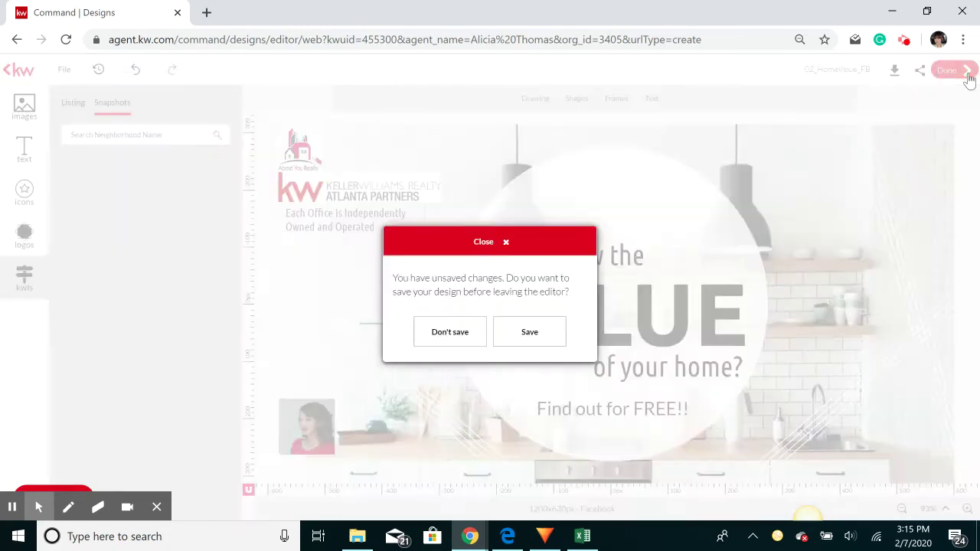
pyautogui.click(527, 334)
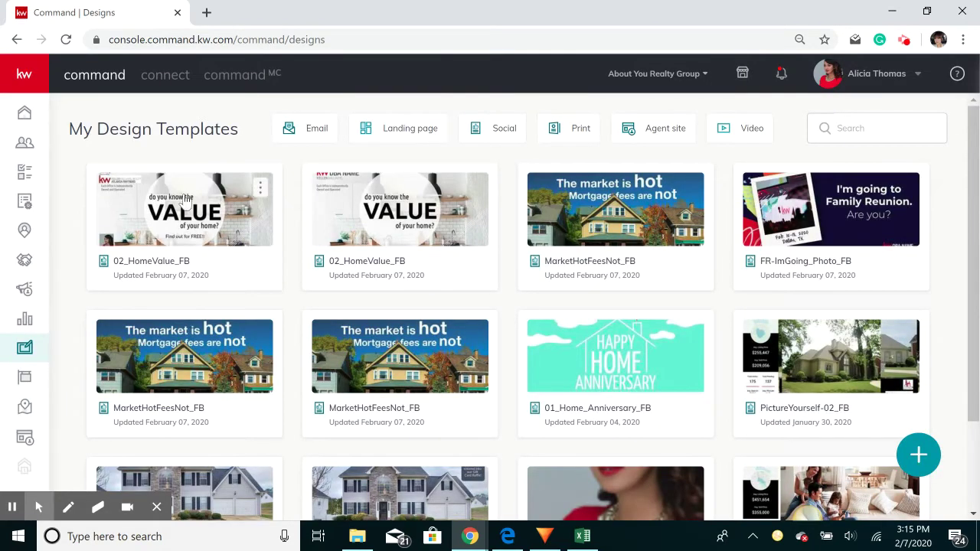
# Open the first 02_HomeValue_FB design from My Design Templates in the editor
pyautogui.click(260, 188)
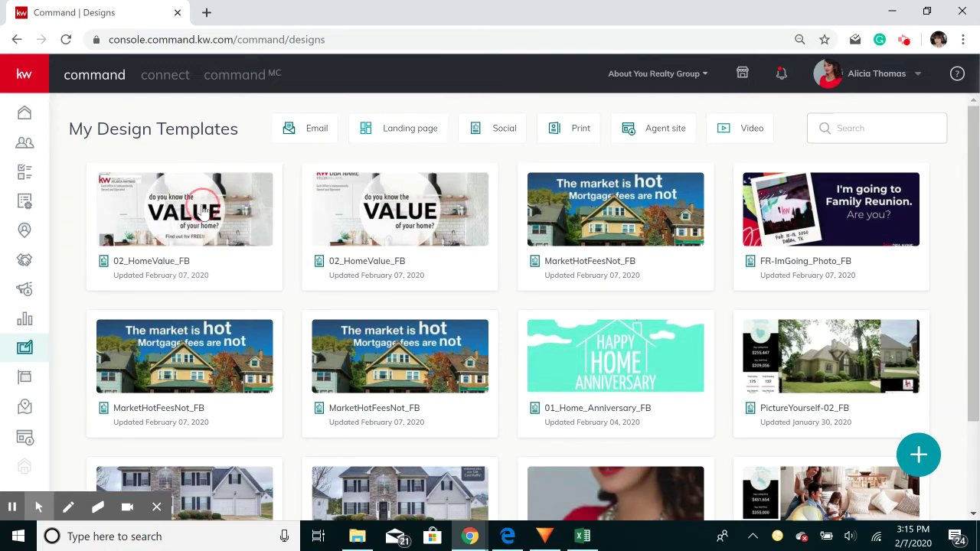
pyautogui.click(168, 258)
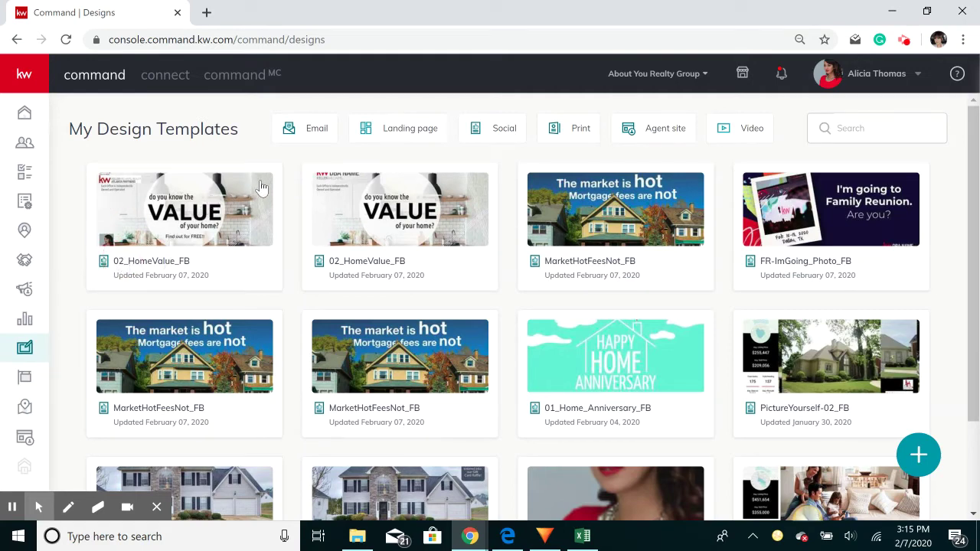
pyautogui.click(39, 507)
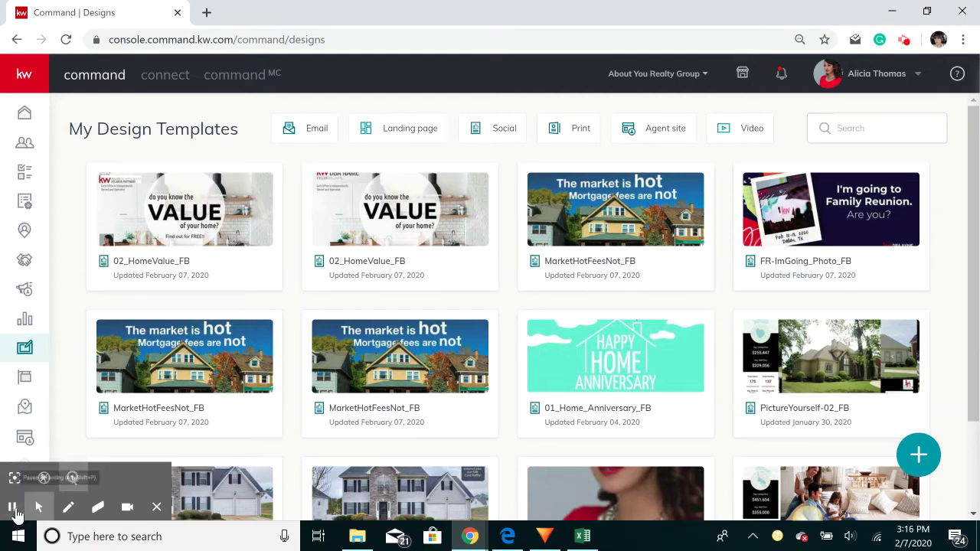
pyautogui.click(193, 213)
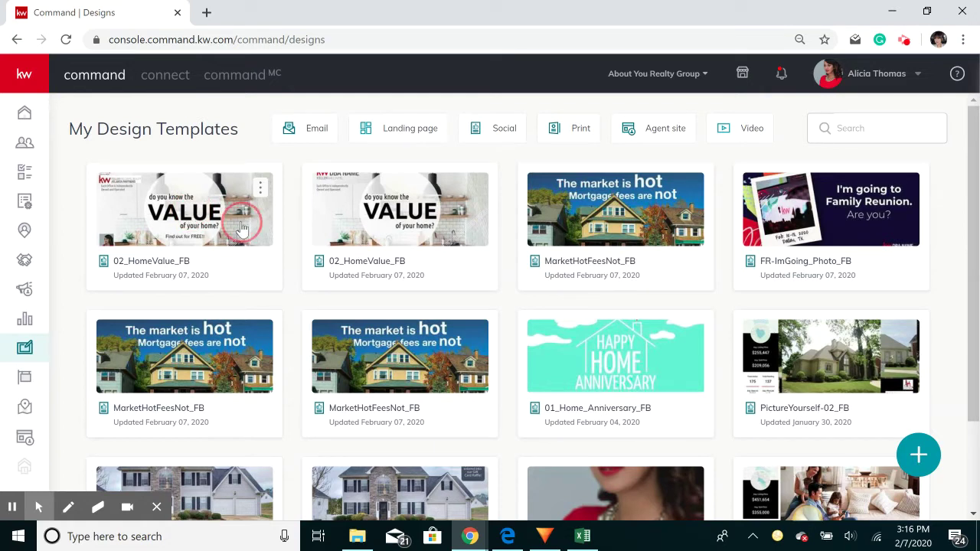
pyautogui.click(169, 264)
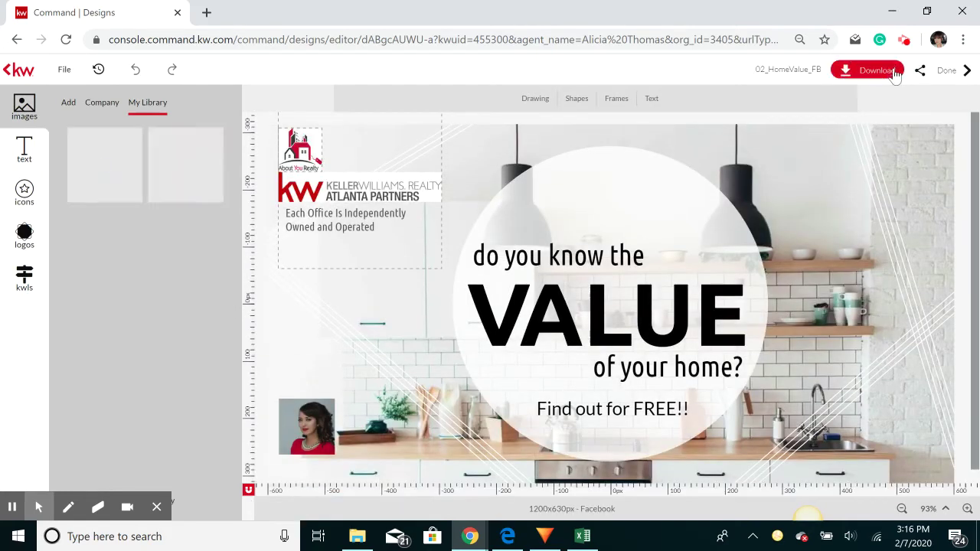
# Download the 02_HomeValue_FB ad as a JPEG and exit the editor
pyautogui.click(895, 73)
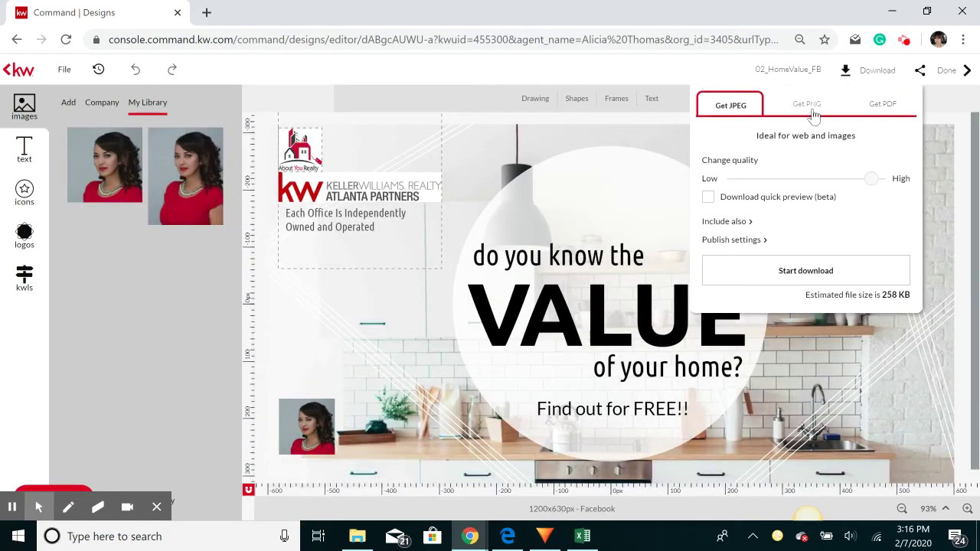
pyautogui.click(800, 272)
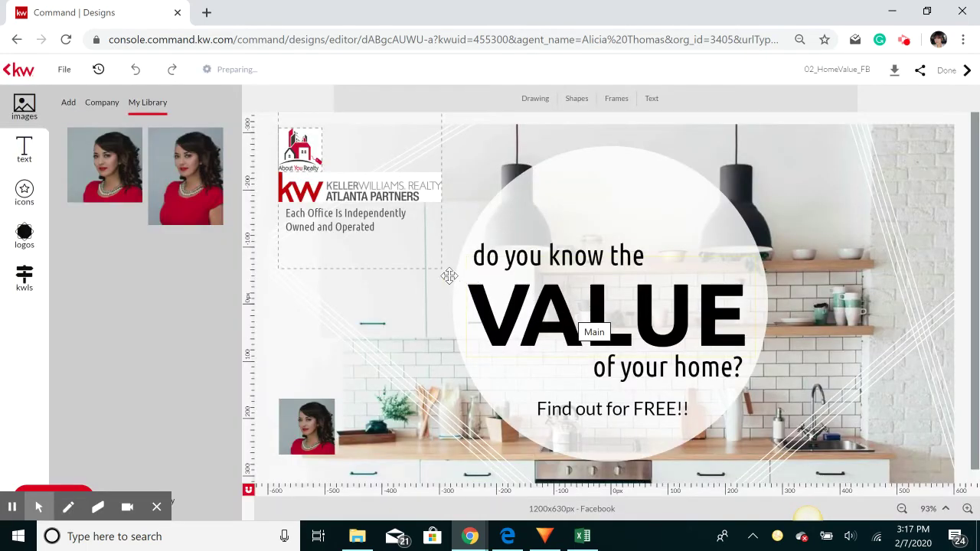
pyautogui.moveTo(105, 166)
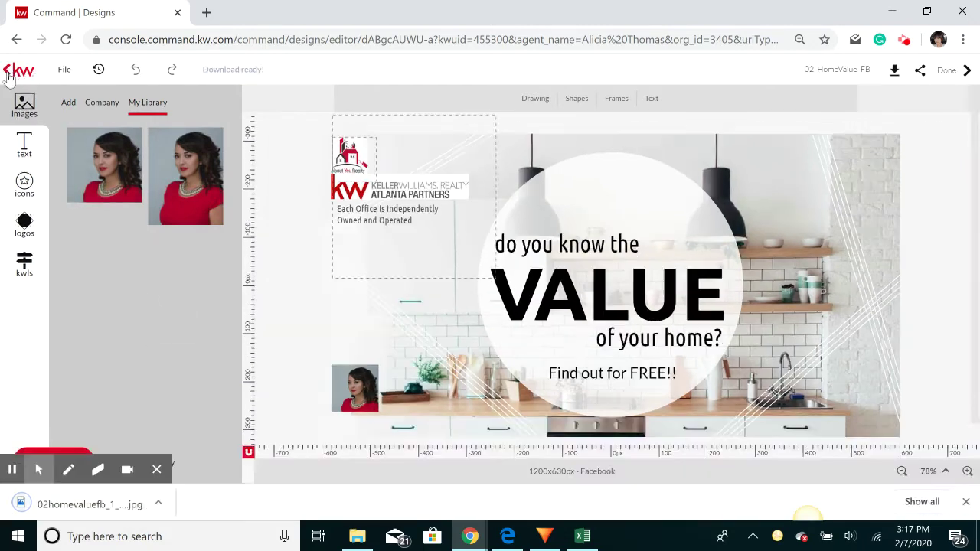
pyautogui.click(10, 74)
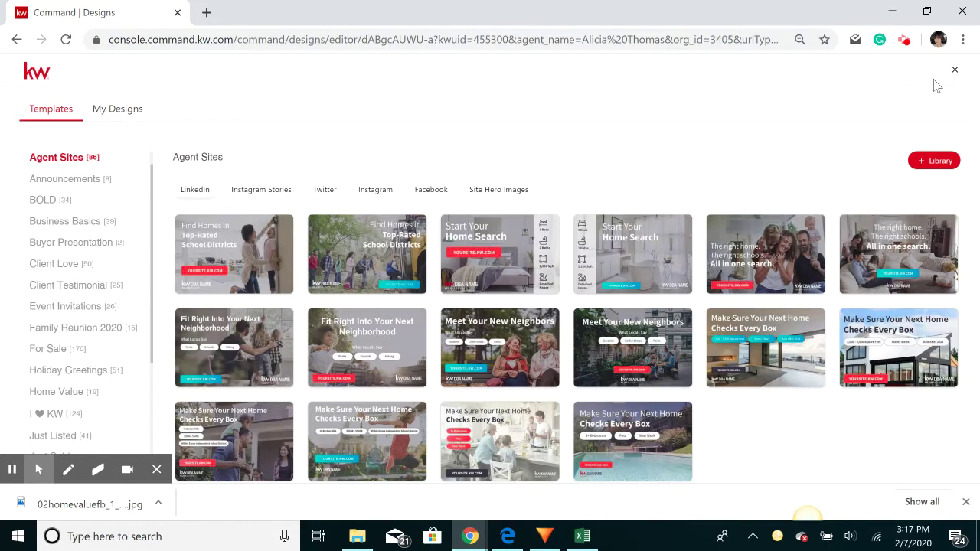
# Close the template browser and go to the Paid Campaigns page
pyautogui.click(954, 72)
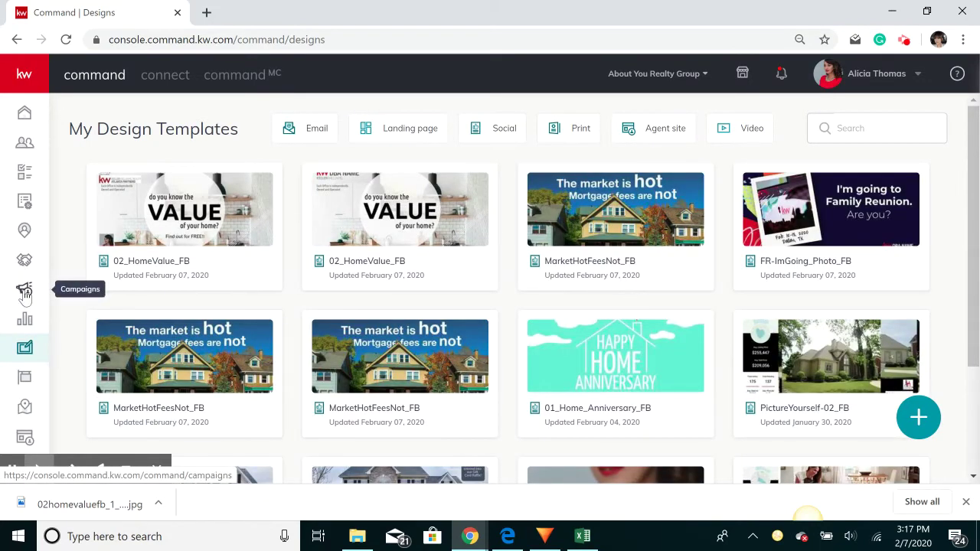
pyautogui.click(25, 294)
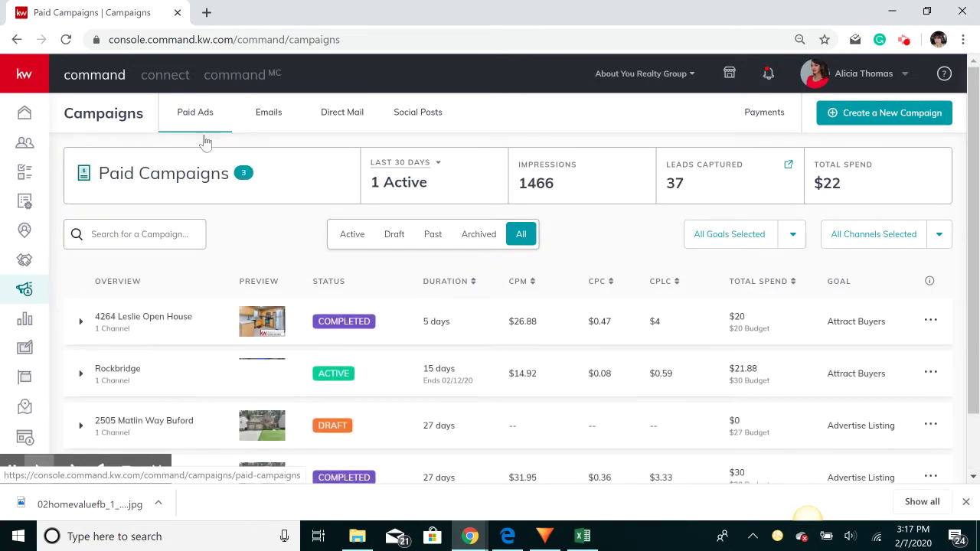
pyautogui.scroll(-2, 279, 244)
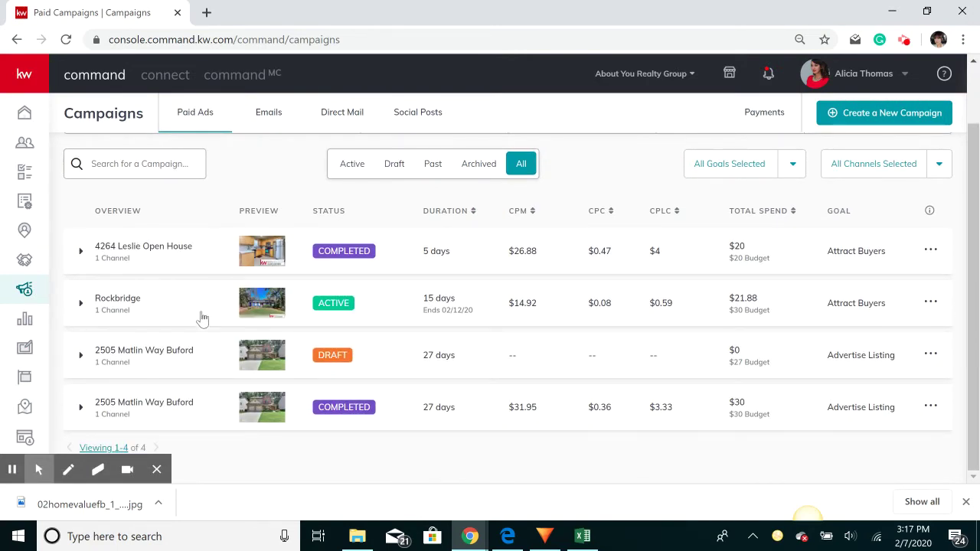
pyautogui.click(197, 268)
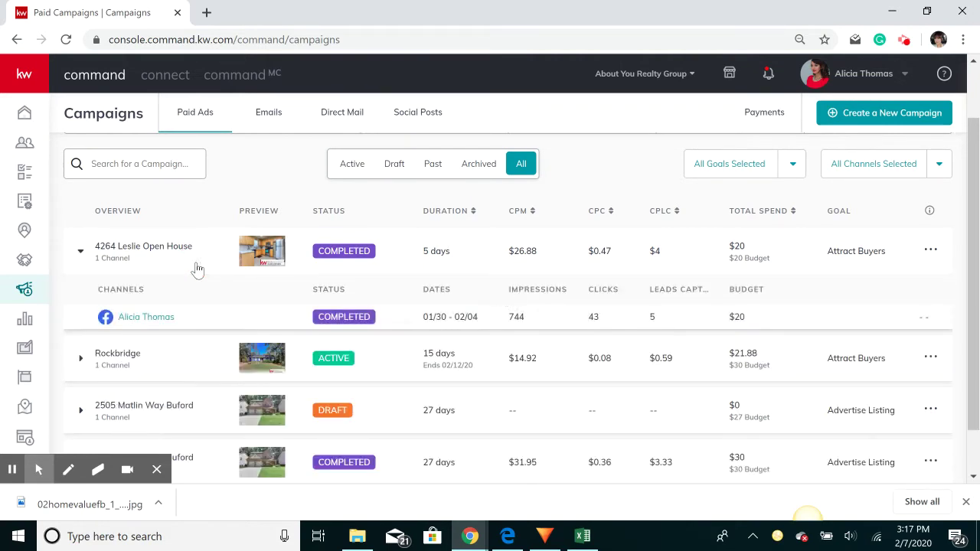
pyautogui.click(188, 357)
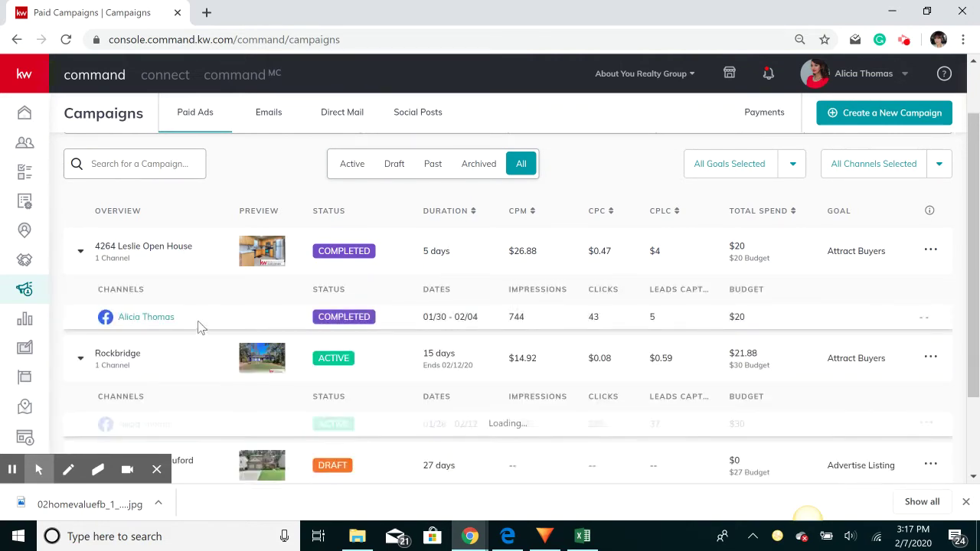
pyautogui.scroll(-2, 199, 324)
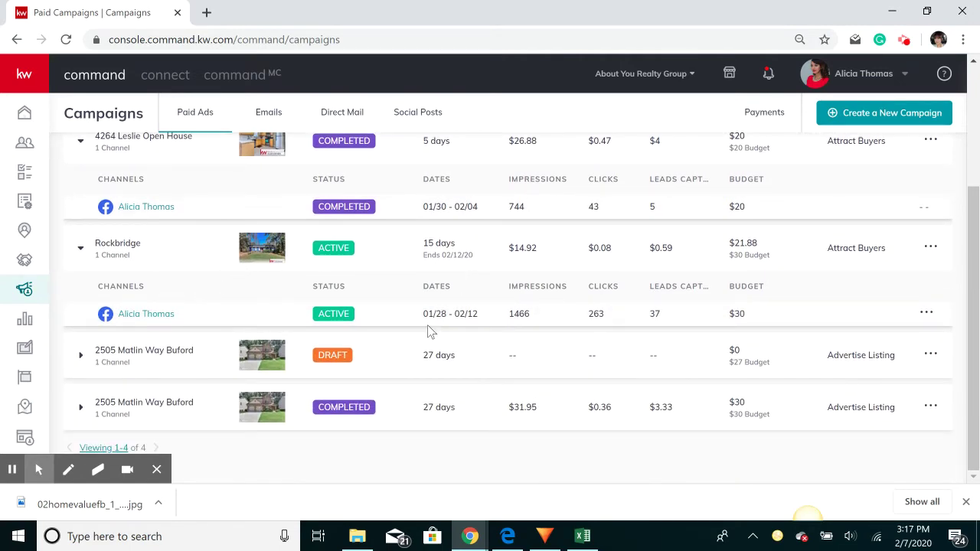
pyautogui.moveTo(426, 317); pyautogui.dragTo(482, 300)
pyautogui.click(652, 316)
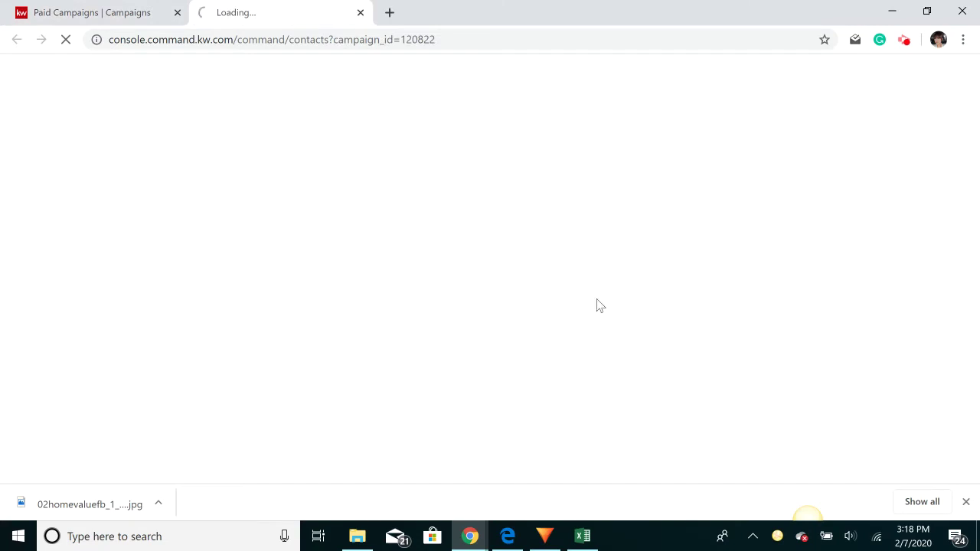
pyautogui.click(128, 12)
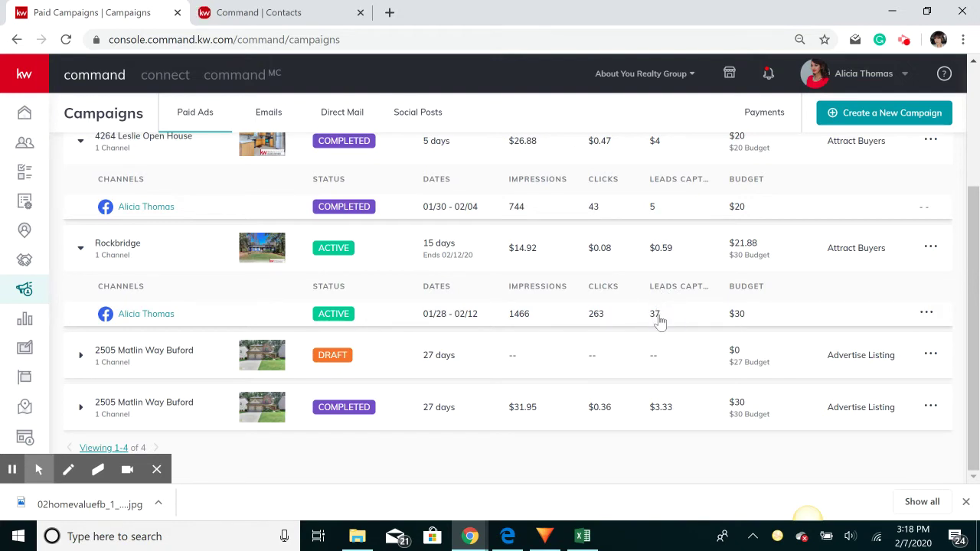
pyautogui.scroll(3, 598, 328)
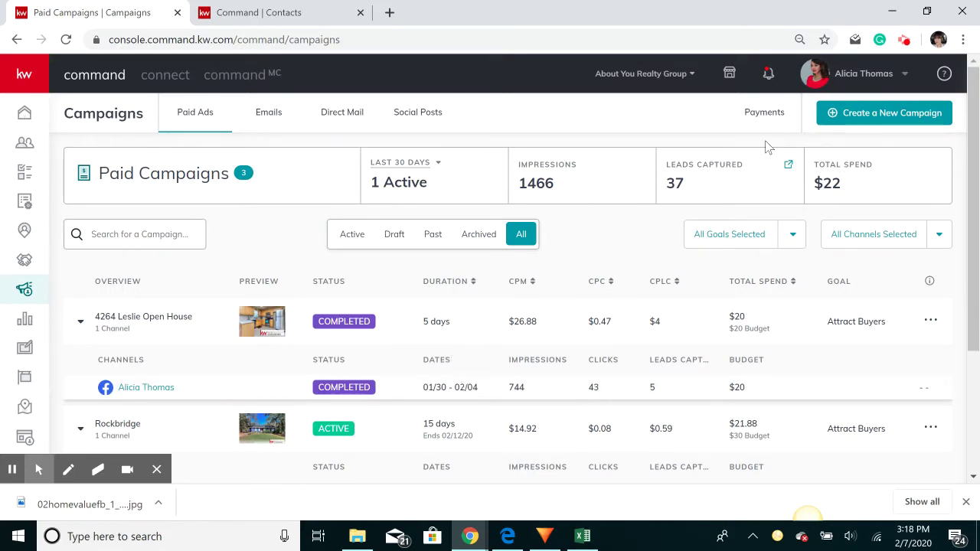
# Start a new Social Ad campaign named 'Home Value'
pyautogui.click(872, 124)
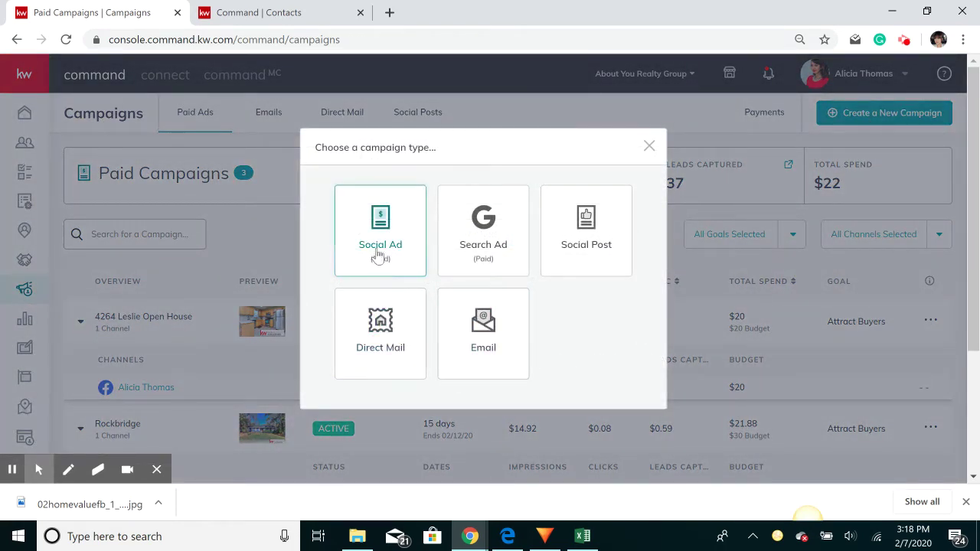
pyautogui.click(386, 242)
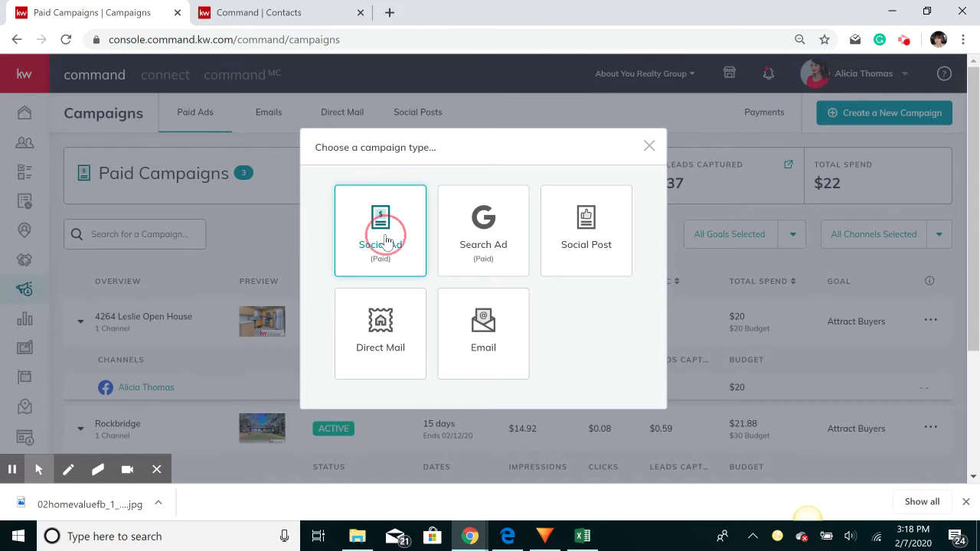
pyautogui.click(385, 242)
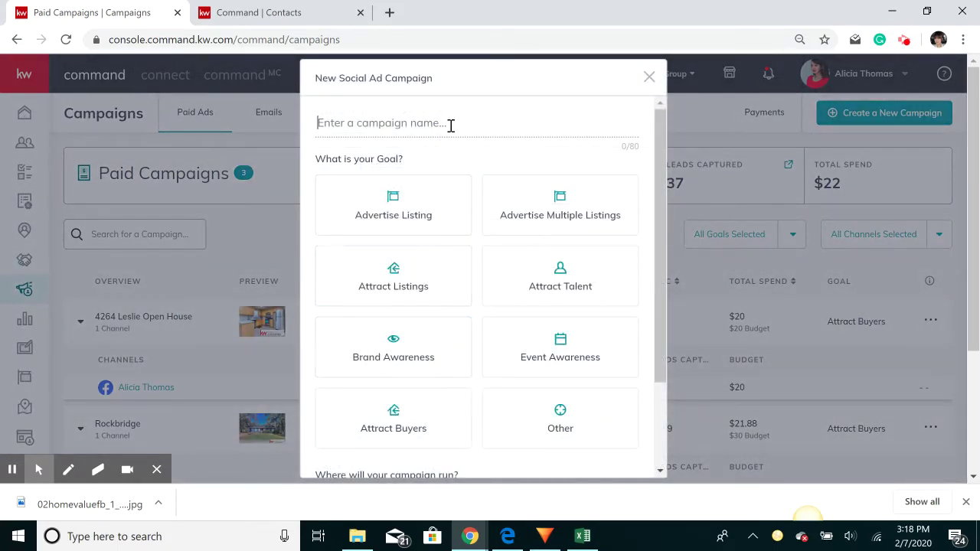
pyautogui.write('Home')
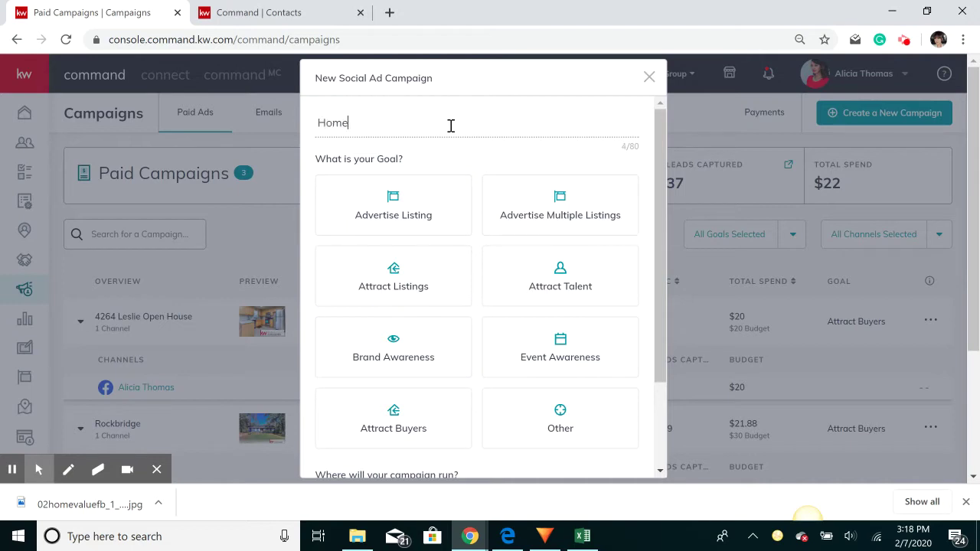
pyautogui.write(' Value')
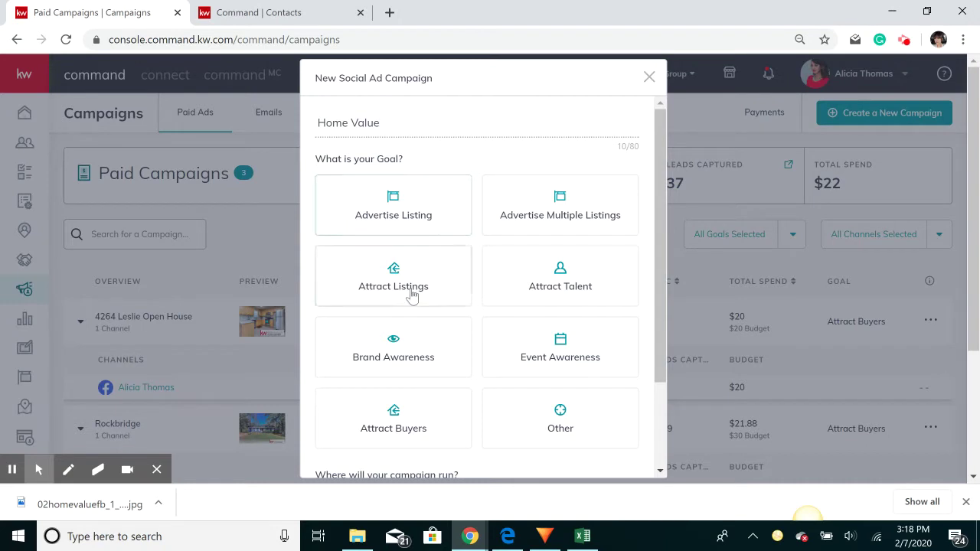
pyautogui.scroll(-1, 409, 284)
pyautogui.scroll(1, 409, 191)
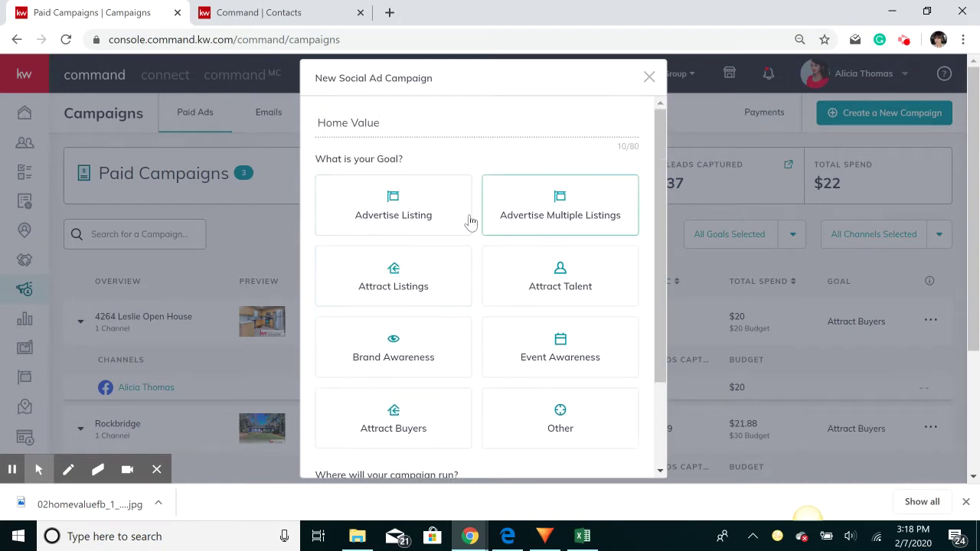
# Choose the Attract Buyers goal and Facebook channel, and set up the campaign
pyautogui.click(412, 416)
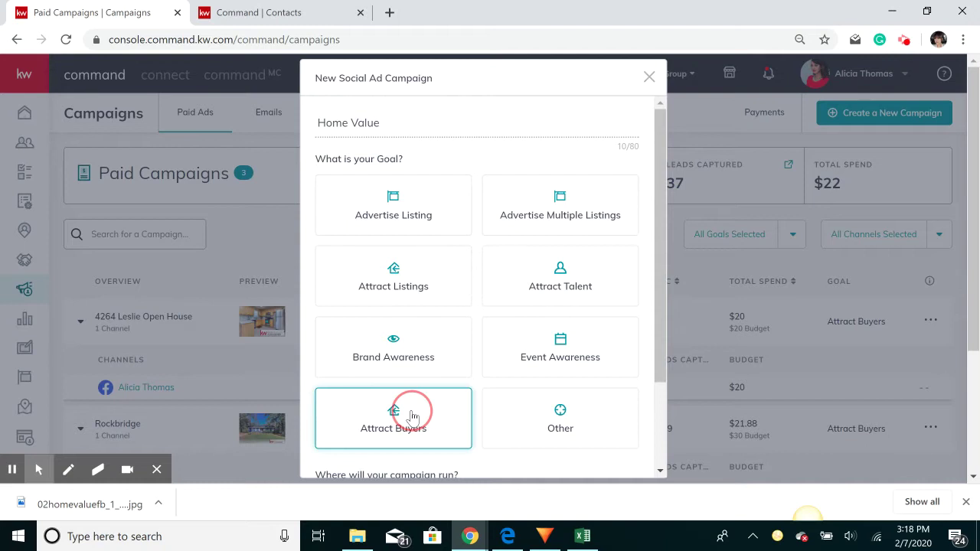
pyautogui.doubleClick(412, 416)
pyautogui.click(412, 416)
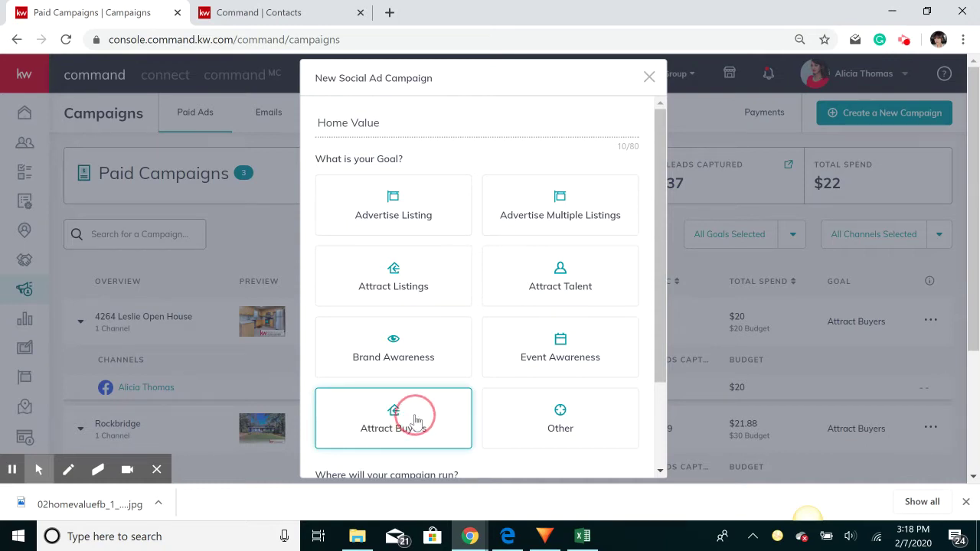
pyautogui.click(410, 426)
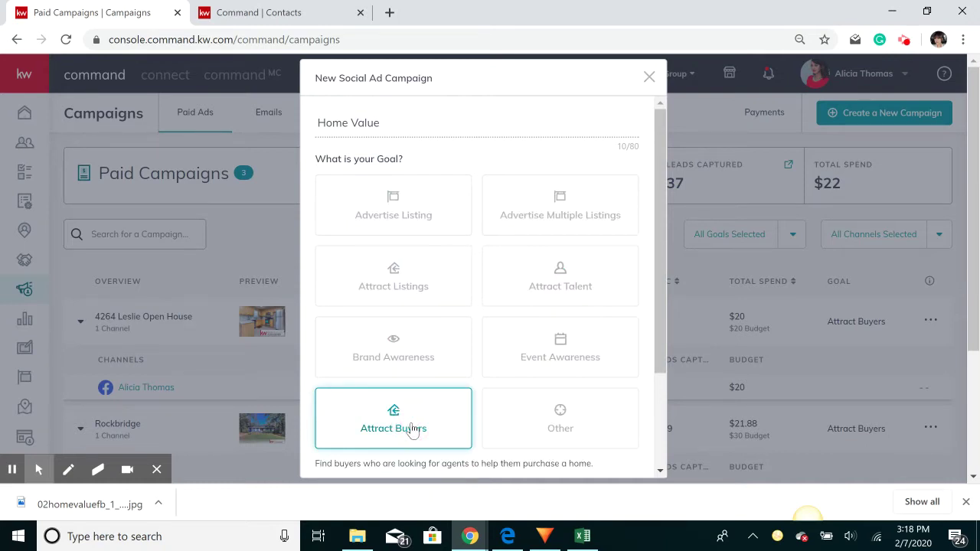
pyautogui.click(414, 426)
pyautogui.scroll(-3, 413, 426)
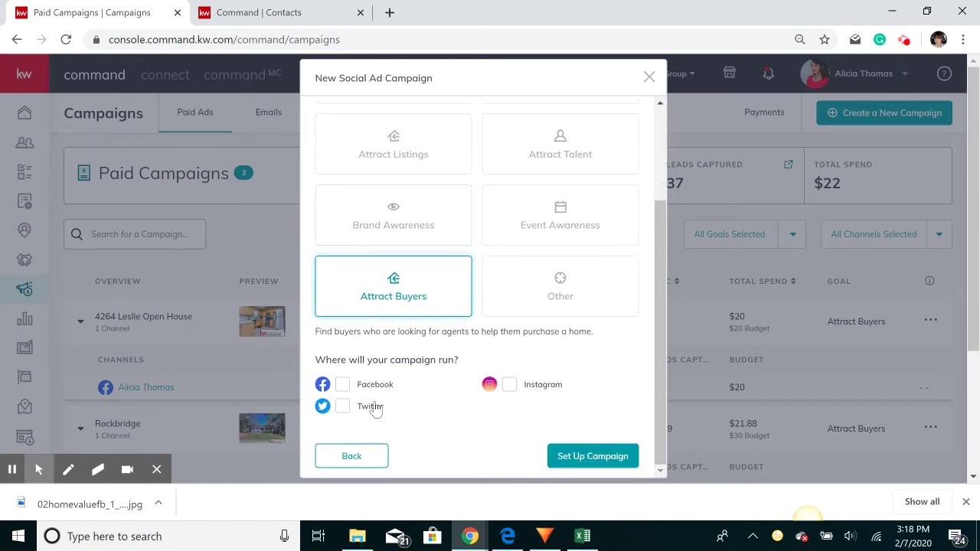
pyautogui.click(348, 360)
pyautogui.click(343, 389)
pyautogui.click(576, 455)
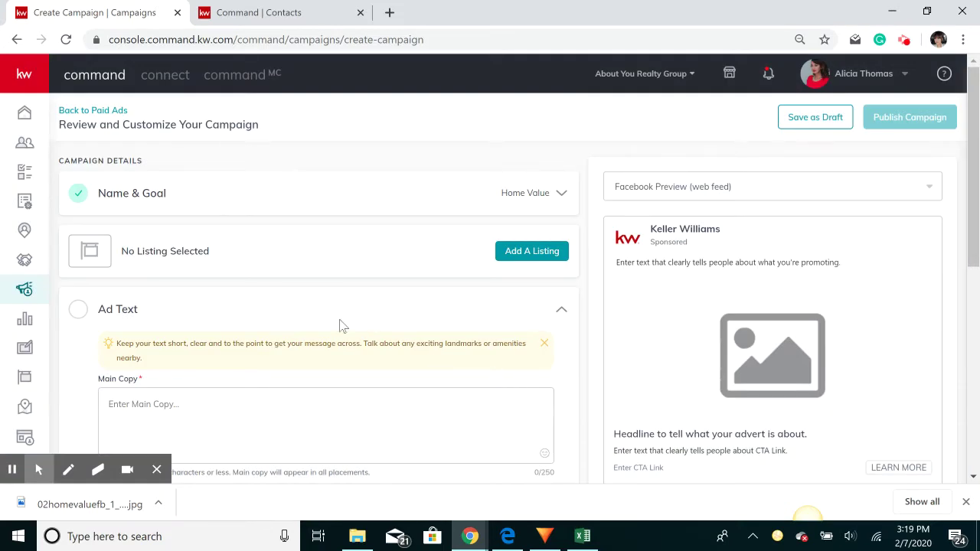
# Save the Home Value name and Attract Buyers goal in Name & Goal
pyautogui.click(256, 197)
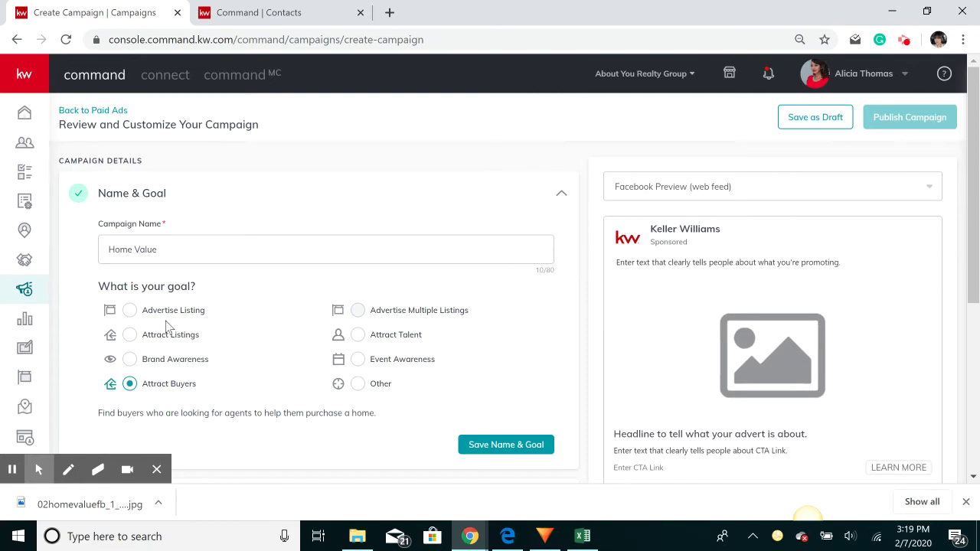
pyautogui.scroll(-2, 168, 325)
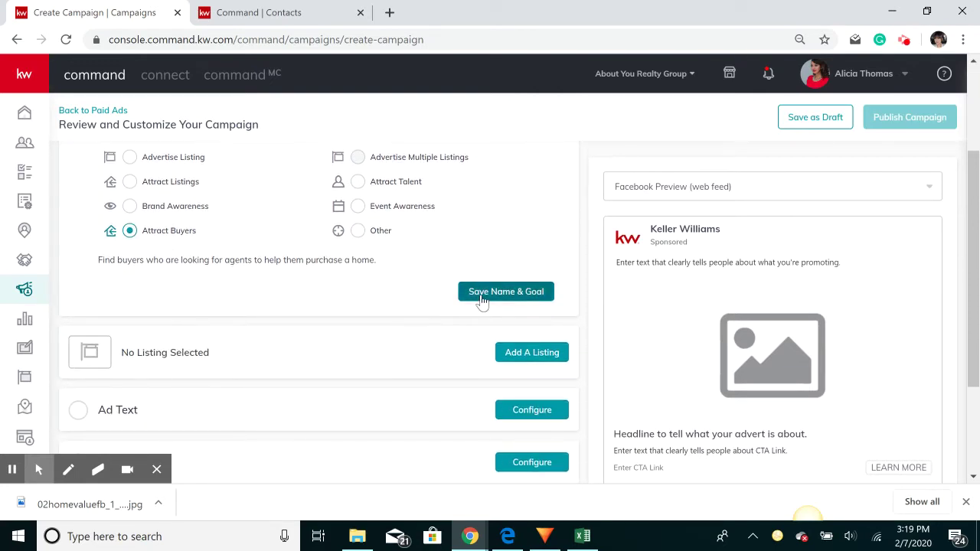
pyautogui.scroll(1, 398, 304)
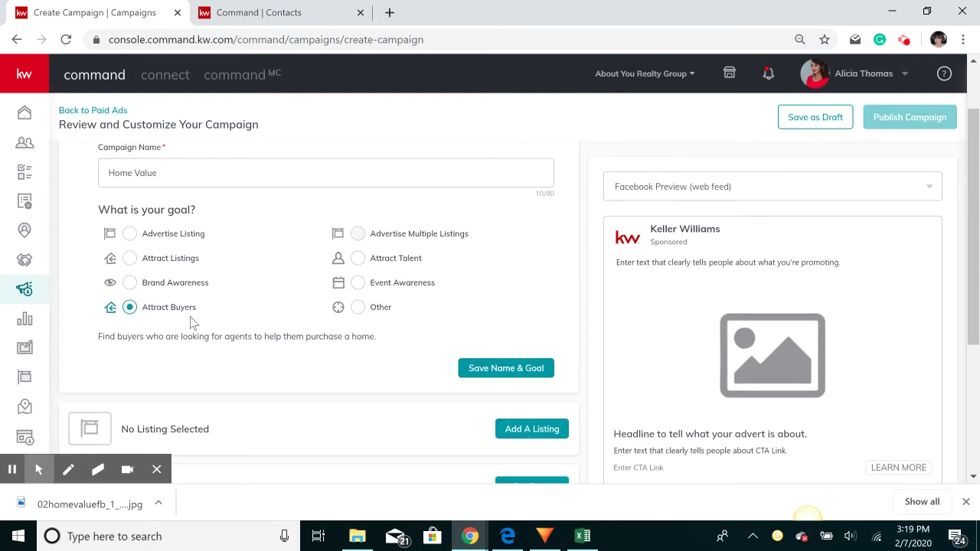
pyautogui.click(522, 367)
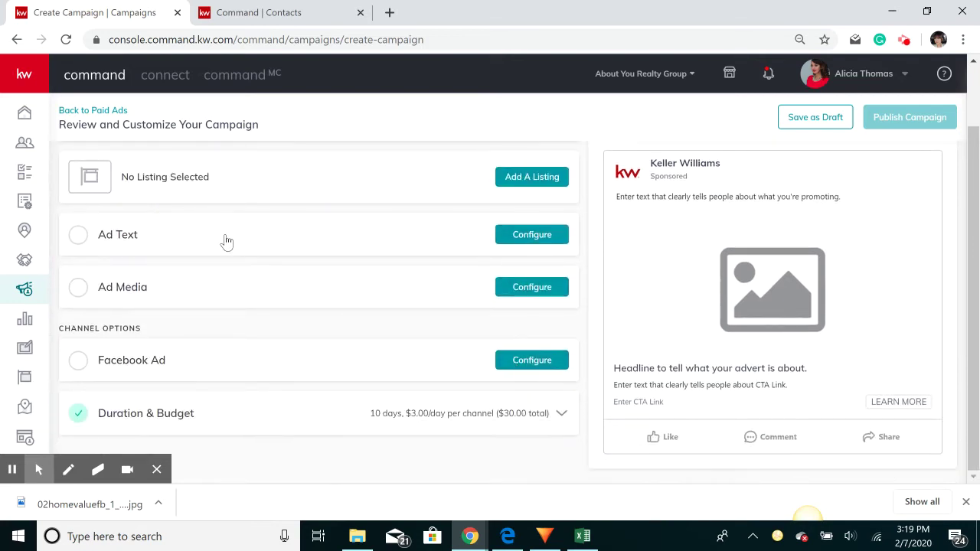
# Search listings with Show set to All Listings, then close without attaching one
pyautogui.click(379, 186)
pyautogui.click(380, 188)
pyautogui.click(517, 179)
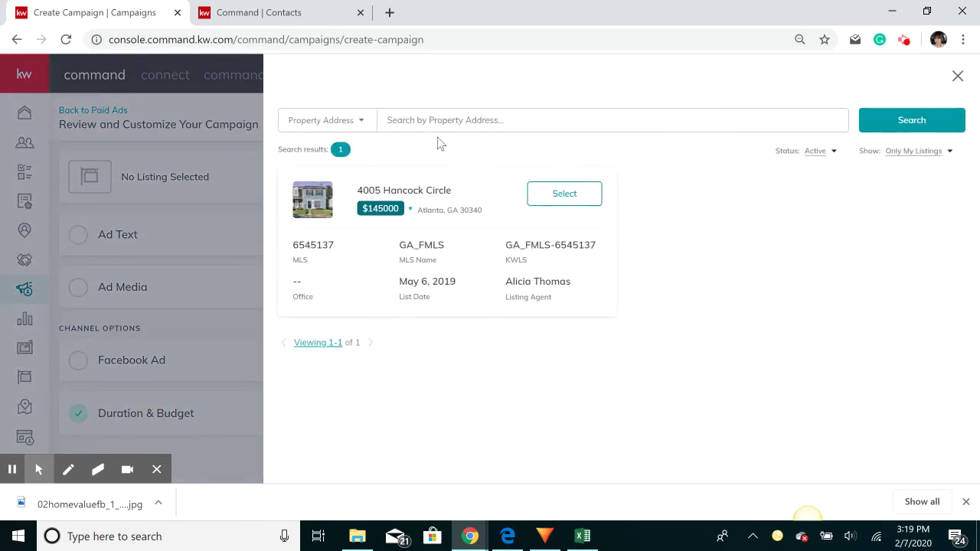
pyautogui.click(933, 155)
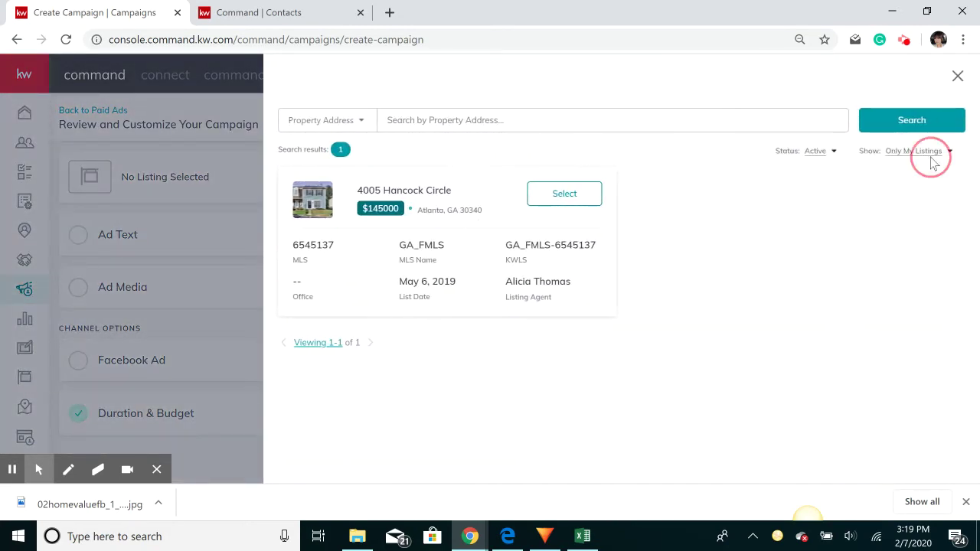
pyautogui.click(930, 155)
pyautogui.click(922, 172)
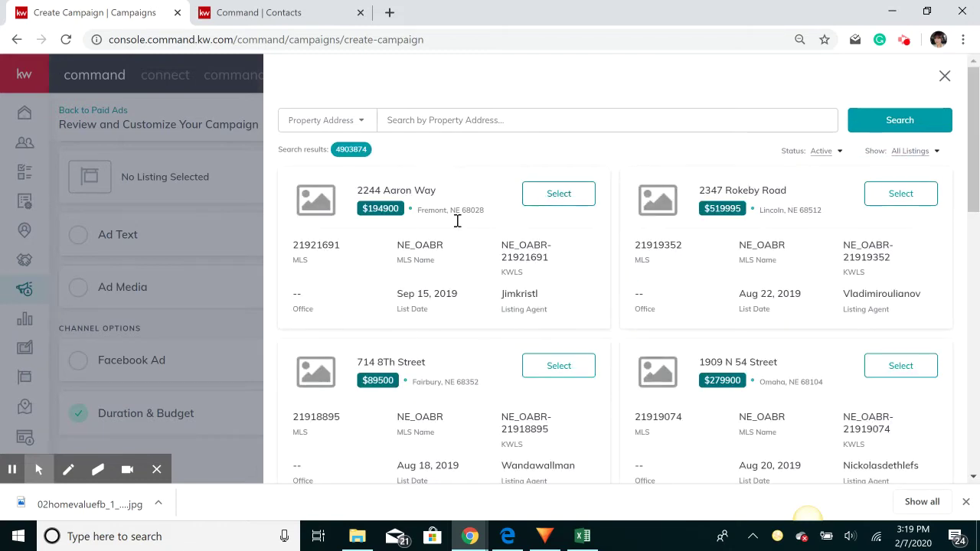
pyautogui.click(945, 79)
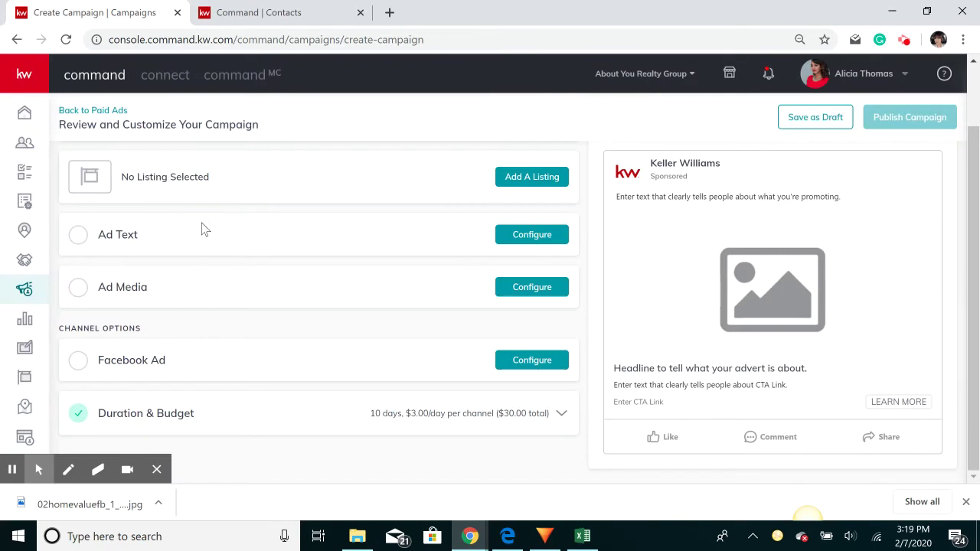
# Enter 'Wondering what your home could sell for in today's market???' as the Main Copy
pyautogui.click(525, 234)
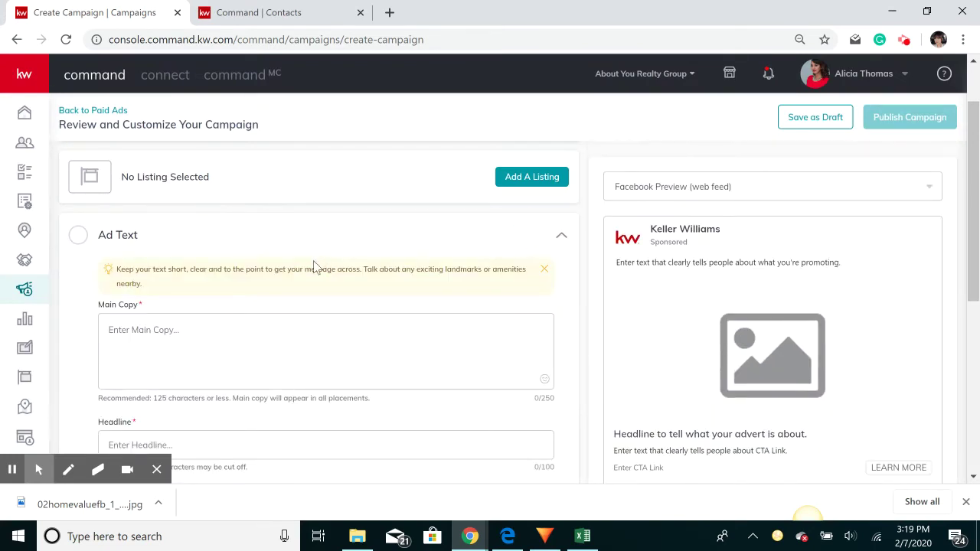
pyautogui.scroll(-1, 313, 268)
pyautogui.click(260, 274)
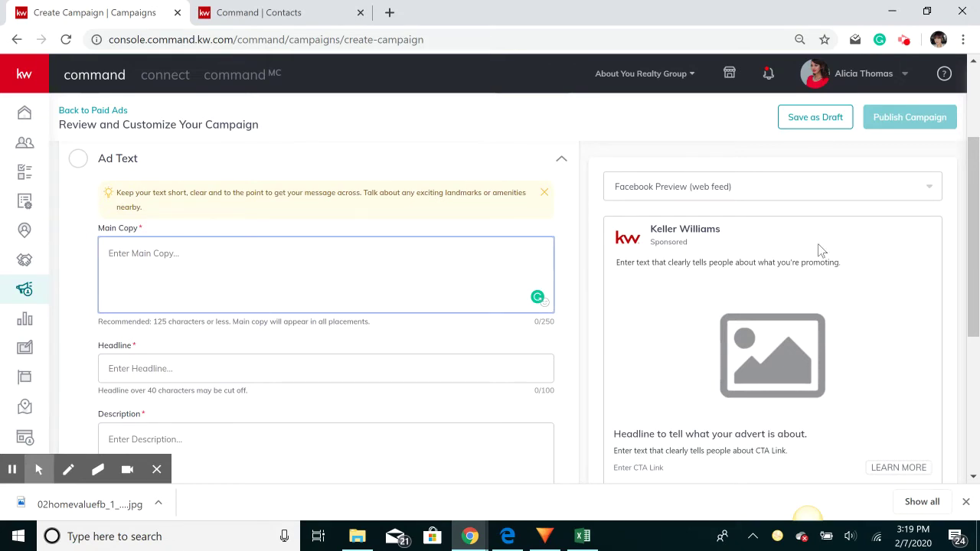
pyautogui.write('Fin')
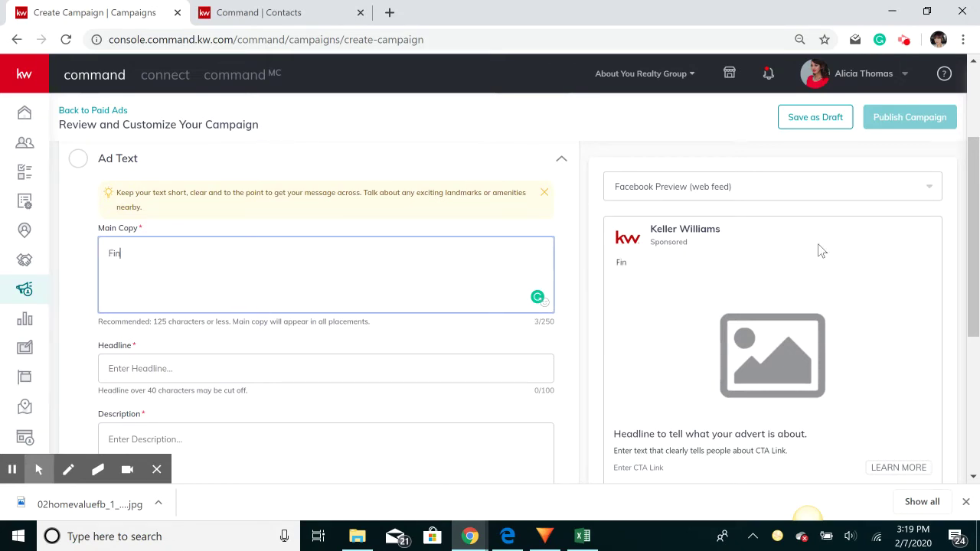
pyautogui.write('d')
pyautogui.press('BackSpace')
pyautogui.press('BackSpace')
pyautogui.press('BackSpace')
pyautogui.press('BackSpace')
pyautogui.press('BackSpace')
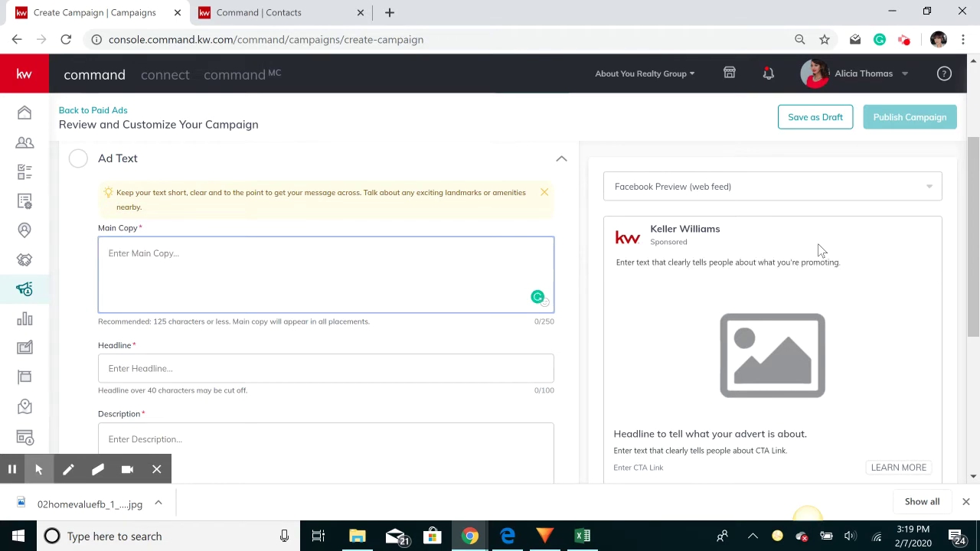
pyautogui.write('d')
pyautogui.press('BackSpace')
pyautogui.write('Wondering what y')
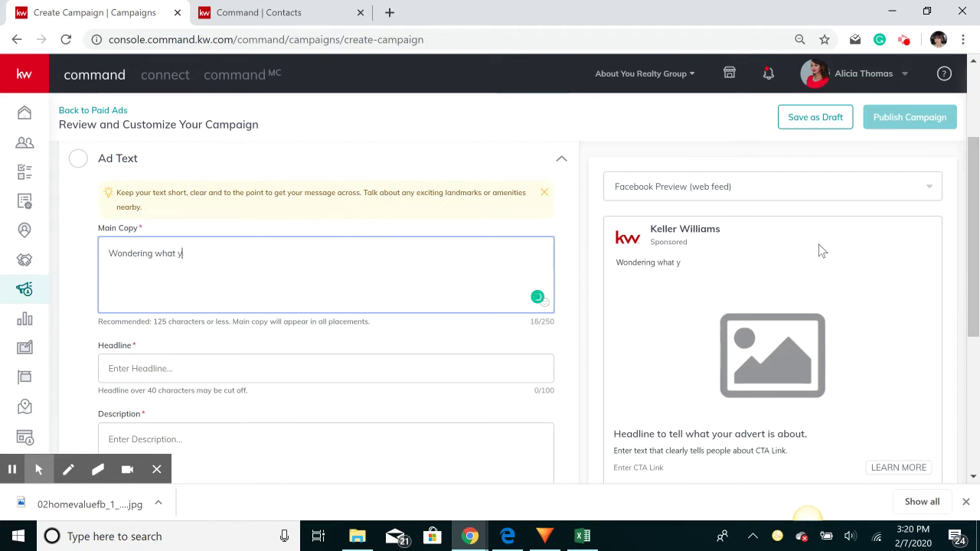
pyautogui.write('our home coul')
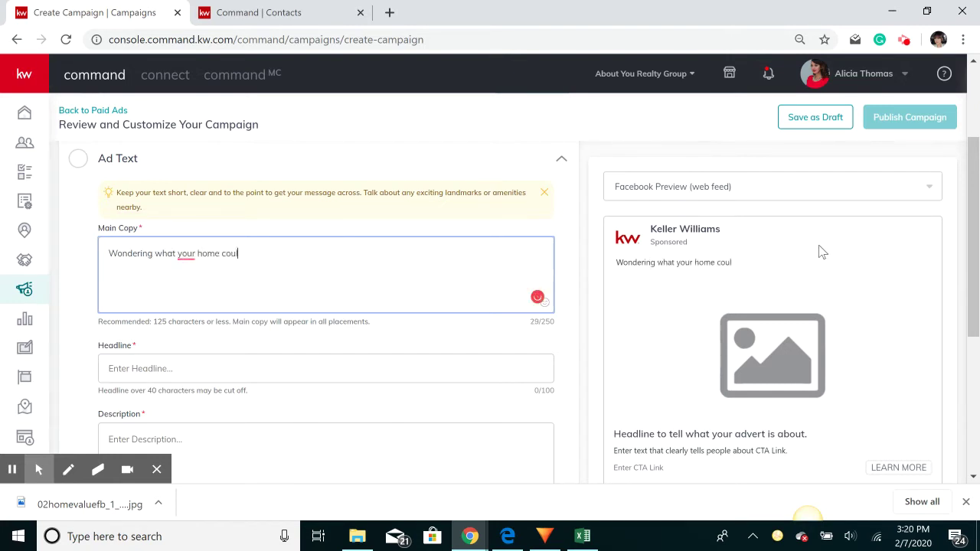
pyautogui.write('d sell for in t')
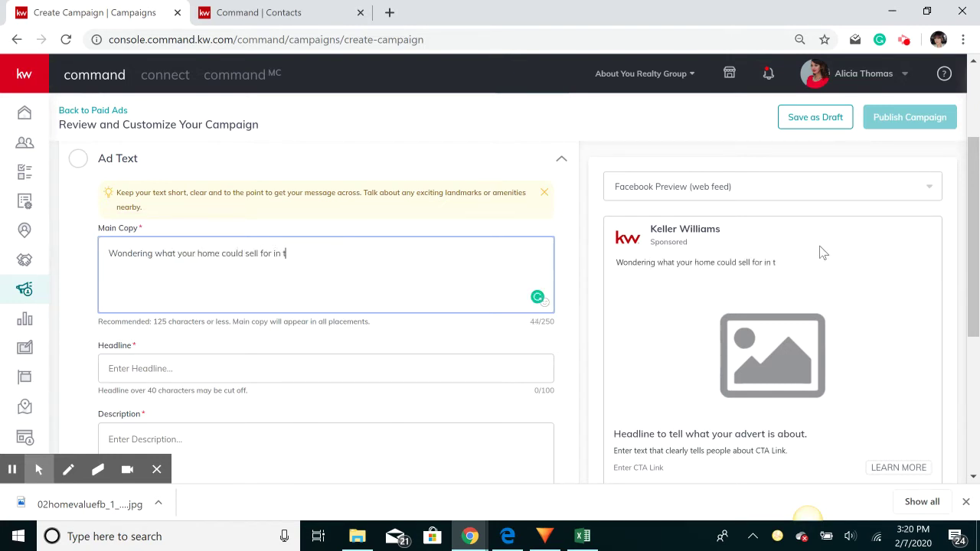
pyautogui.write("oday's market")
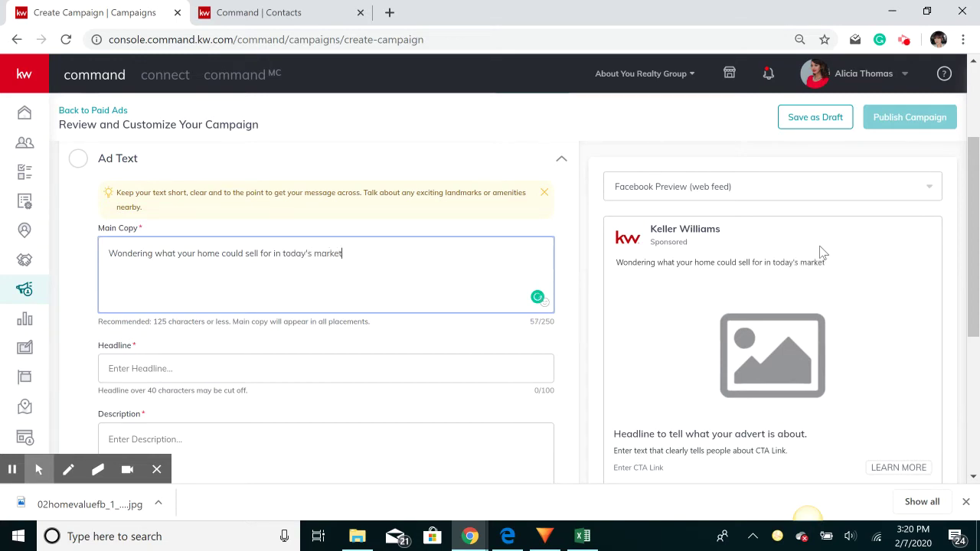
pyautogui.write('???')
# Add a smiley face emoji after the main copy text, then select the whole line
pyautogui.click(544, 302)
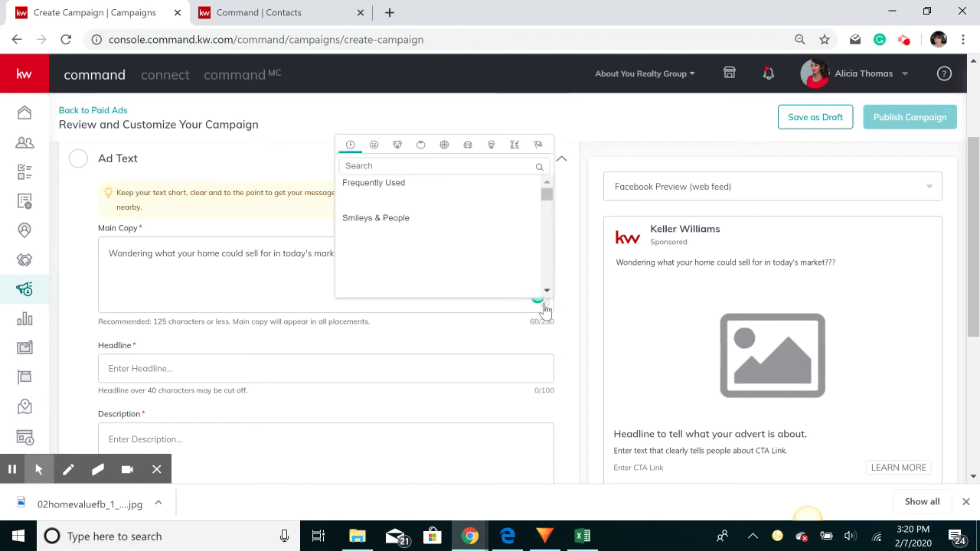
pyautogui.click(373, 145)
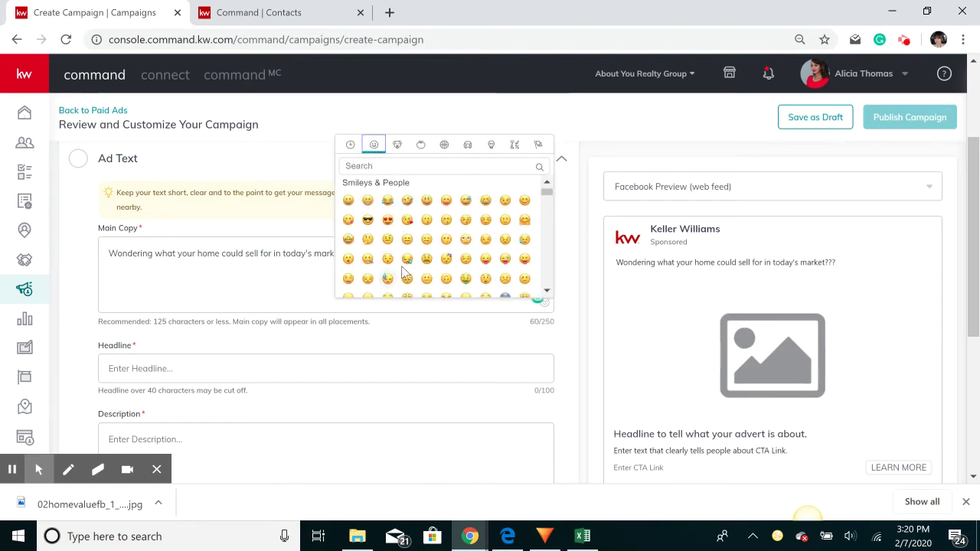
pyautogui.scroll(-2, 464, 268)
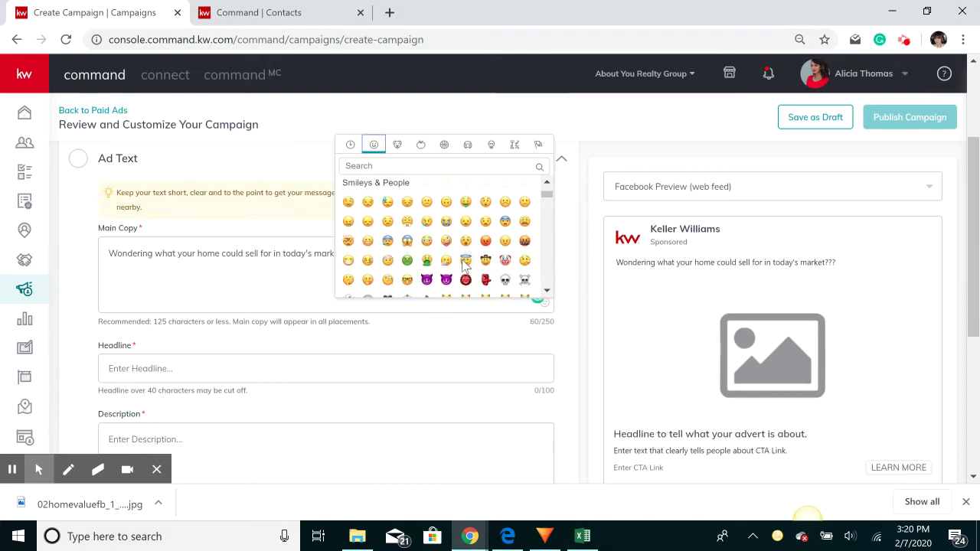
pyautogui.click(367, 281)
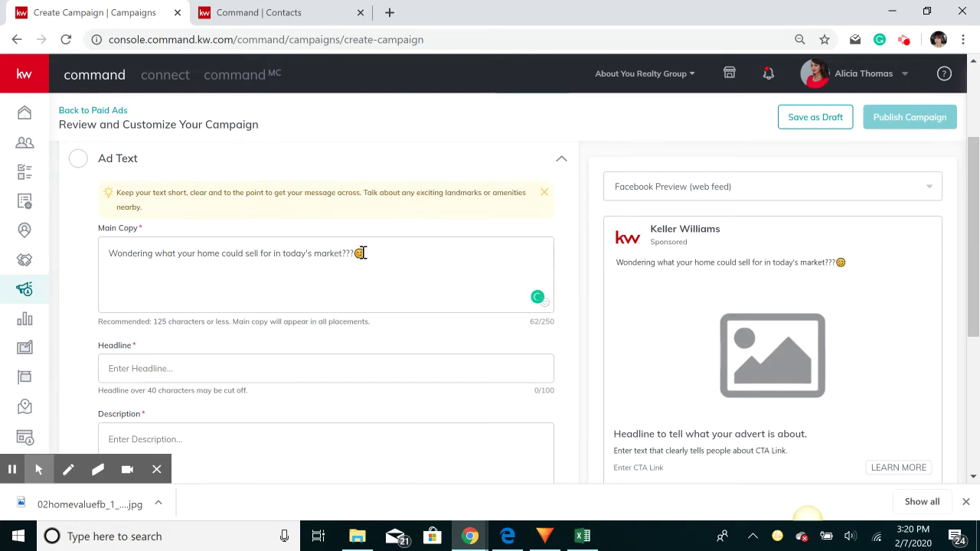
pyautogui.click(363, 253)
pyautogui.press('BackSpace')
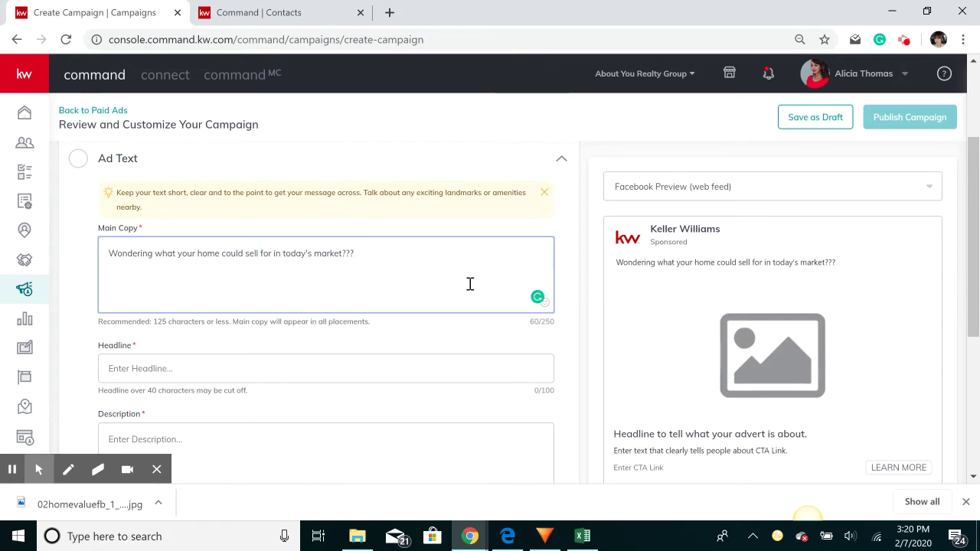
pyautogui.click(544, 302)
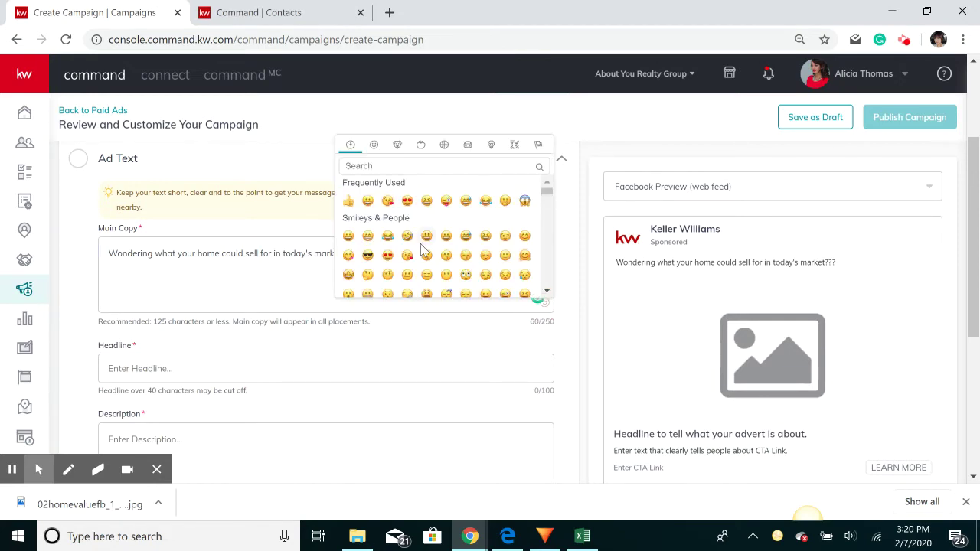
pyautogui.scroll(-1, 420, 244)
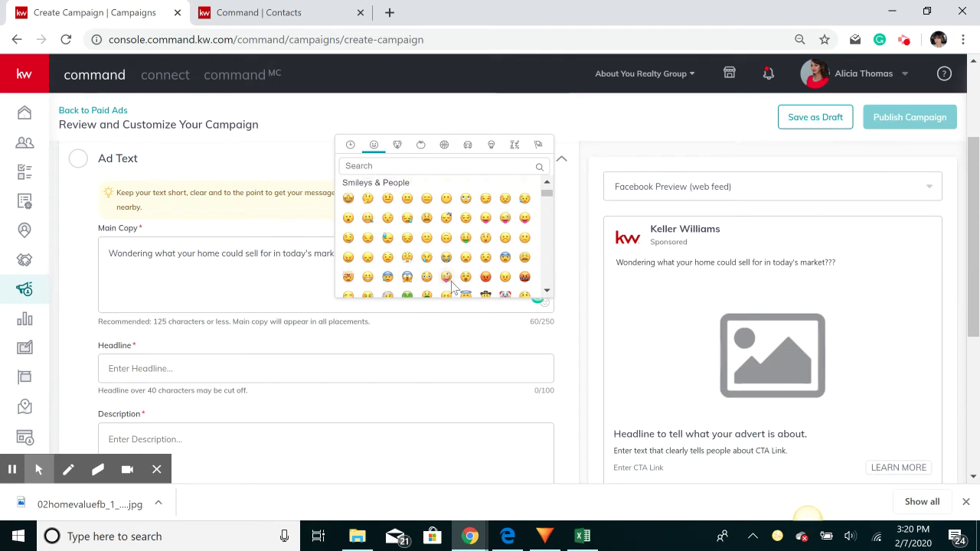
pyautogui.scroll(-1, 454, 287)
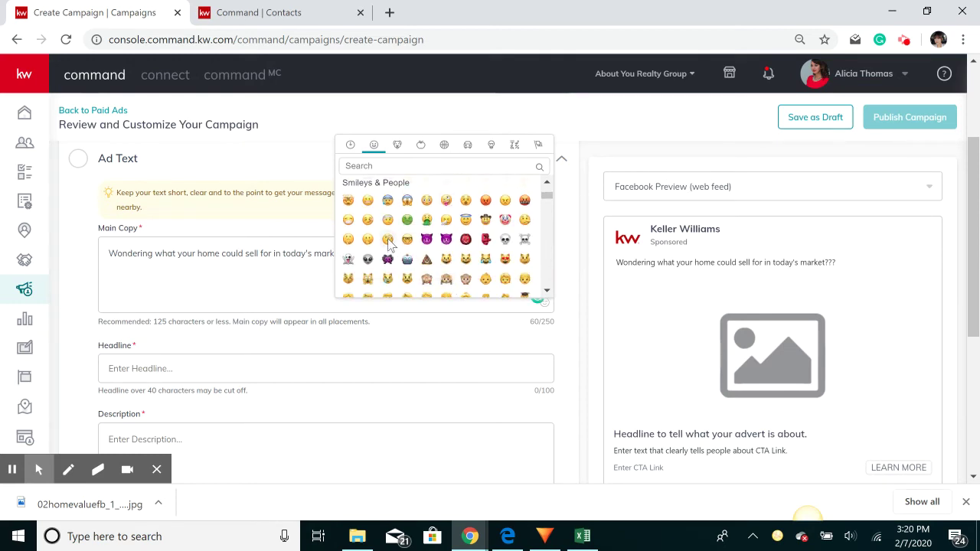
pyautogui.click(388, 239)
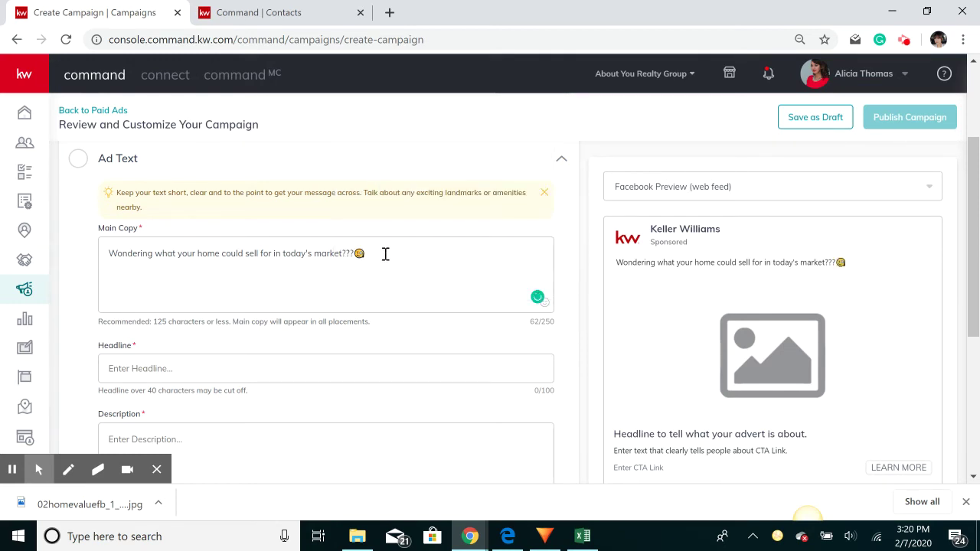
pyautogui.click(192, 373)
pyautogui.click(403, 263)
pyautogui.tripleClick(403, 264)
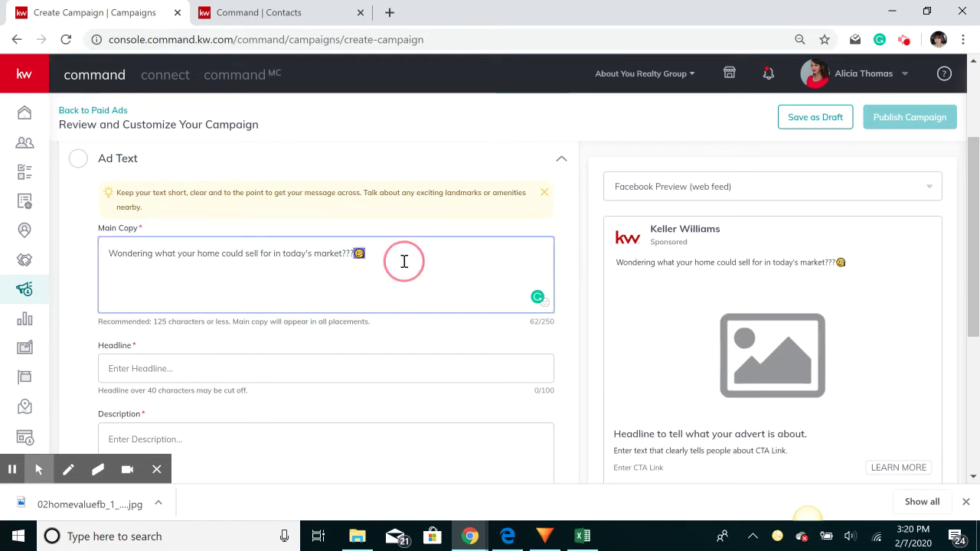
# Write the ad headline 'Click on Learn More to get your personal estimate.'
pyautogui.click(856, 263)
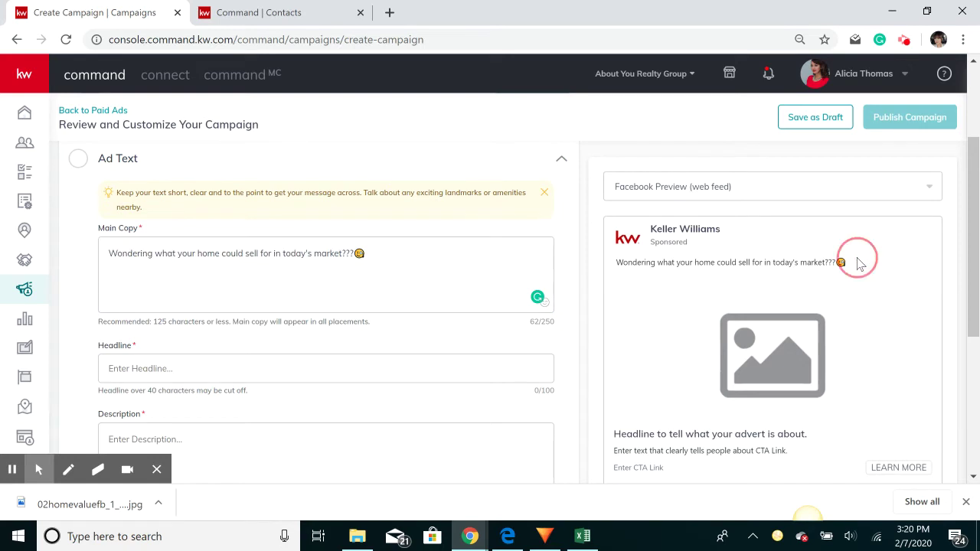
pyautogui.click(260, 376)
pyautogui.write('C')
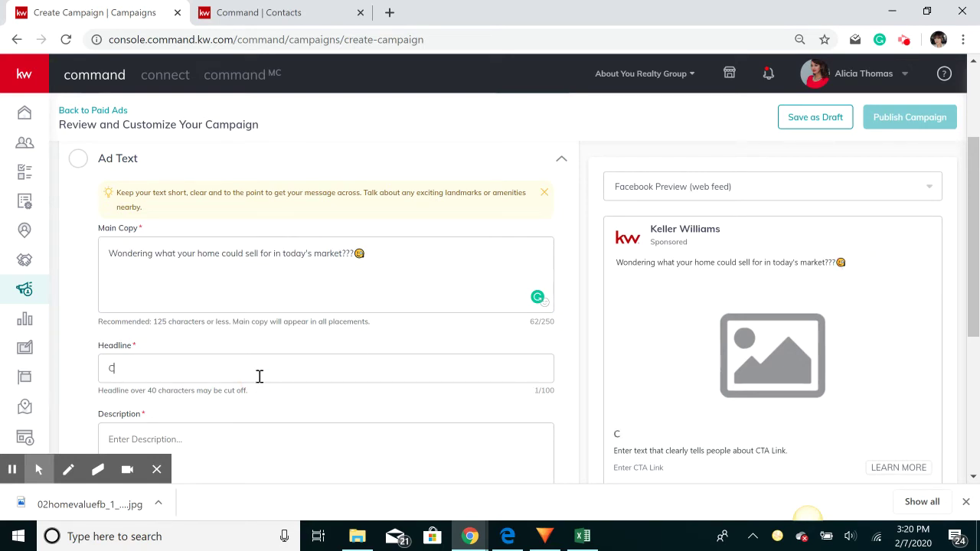
pyautogui.press('BackSpace')
pyautogui.press('BackSpace')
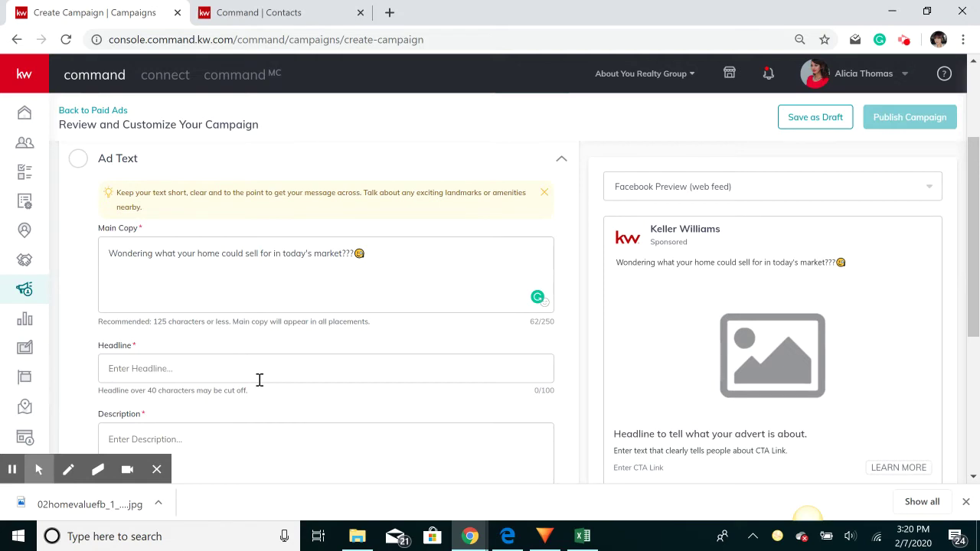
pyautogui.write('Click the L')
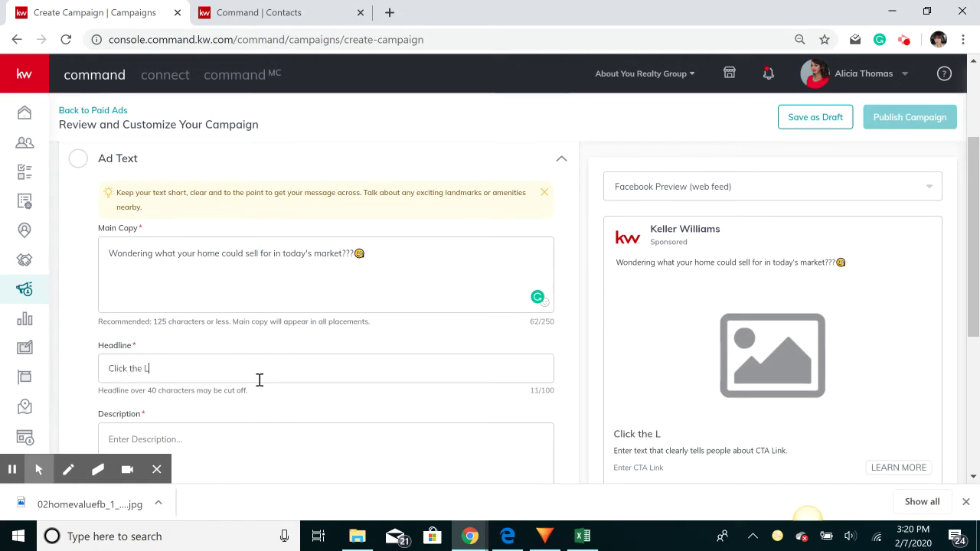
pyautogui.write('ink below')
pyautogui.press('BackSpace')
pyautogui.press('BackSpace')
pyautogui.press('BackSpace')
pyautogui.press('BackSpace')
pyautogui.press('BackSpace')
pyautogui.press('BackSpace')
pyautogui.press('BackSpace')
pyautogui.press('BackSpace')
pyautogui.press('BackSpace')
pyautogui.press('BackSpace')
pyautogui.press('BackSpace')
pyautogui.press('BackSpace')
pyautogui.press('BackSpace')
pyautogui.press('BackSpace')
pyautogui.press('BackSpace')
pyautogui.press('BackSpace')
pyautogui.press('BackSpace')
pyautogui.press('BackSpace')
pyautogui.press('BackSpace')
pyautogui.press('BackSpace')
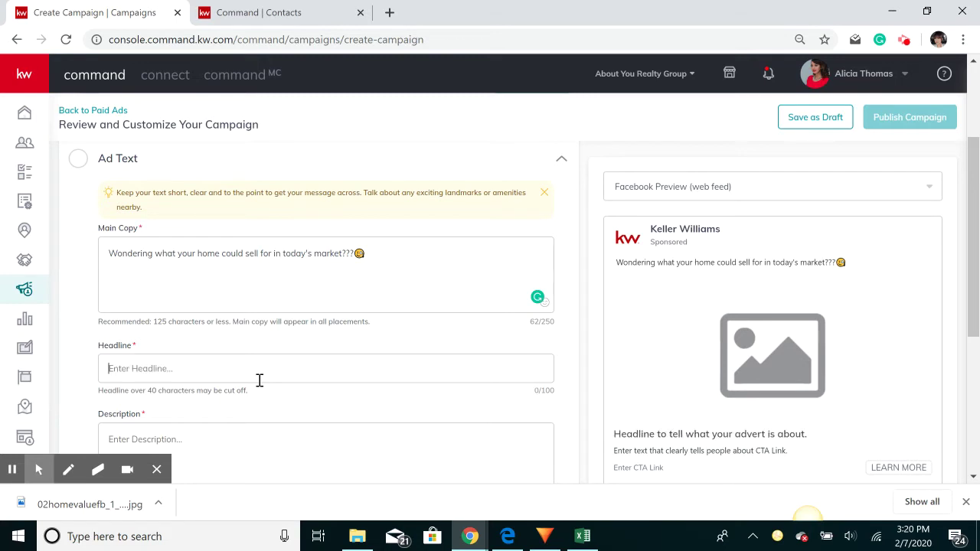
pyautogui.write('Clec')
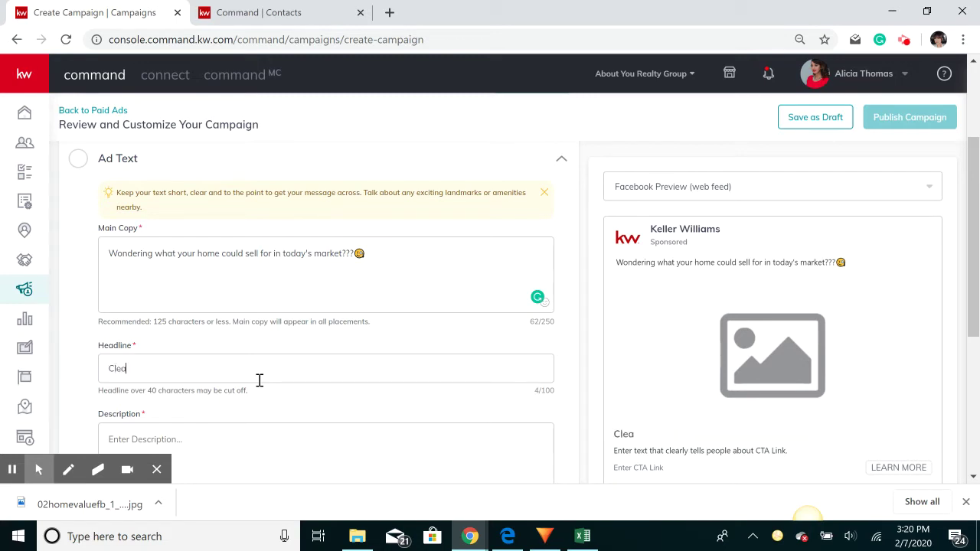
pyautogui.press('BackSpace')
pyautogui.press('BackSpace')
pyautogui.press('BackSpace')
pyautogui.write('lick on Learn More ')
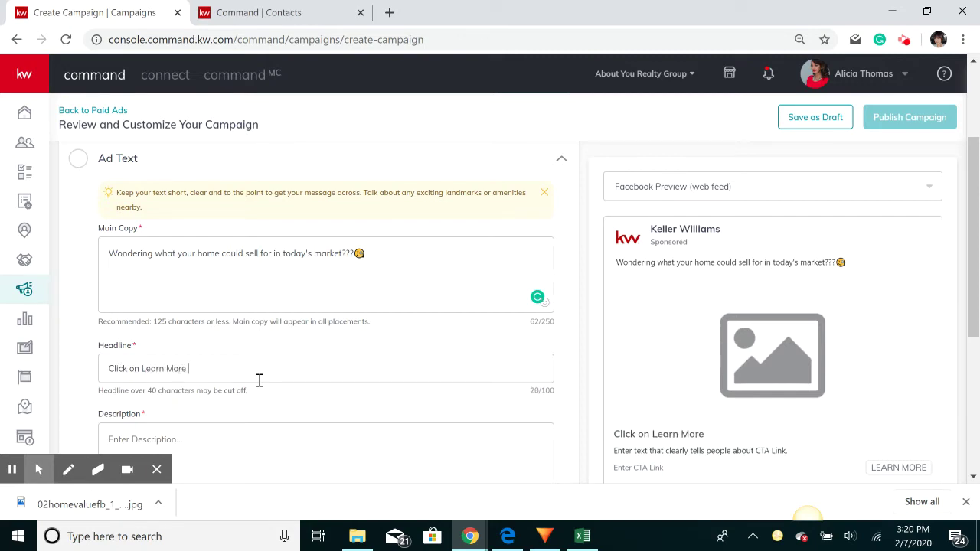
pyautogui.write('to get your personal')
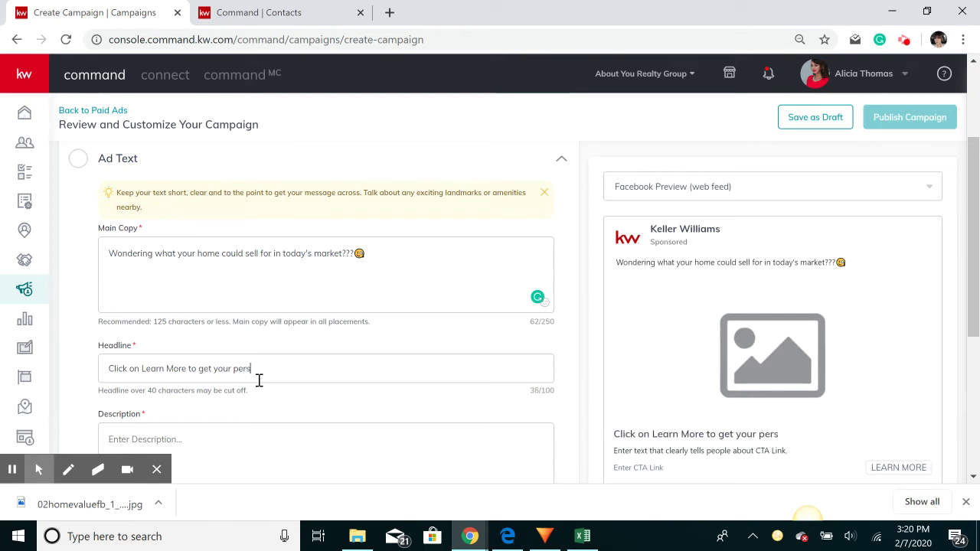
pyautogui.press('BackSpace')
pyautogui.press('BackSpace')
pyautogui.press('BackSpace')
pyautogui.write('nal esta')
pyautogui.press('BackSpace')
pyautogui.press('BackSpace')
pyautogui.write('mat')
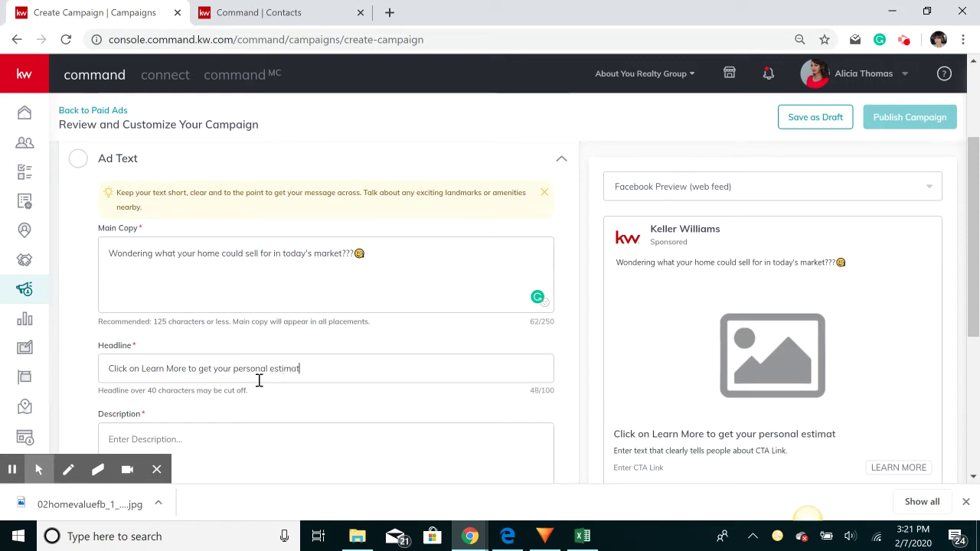
pyautogui.write('e.')
# Write the description ending 'Fast, Easy & FREE!!' and save the ad text
pyautogui.click(227, 438)
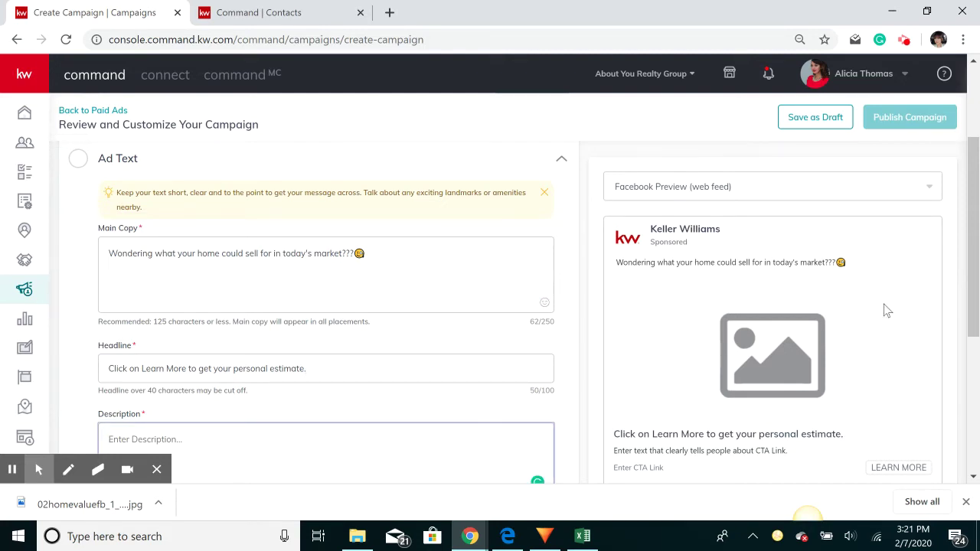
pyautogui.write('Find out')
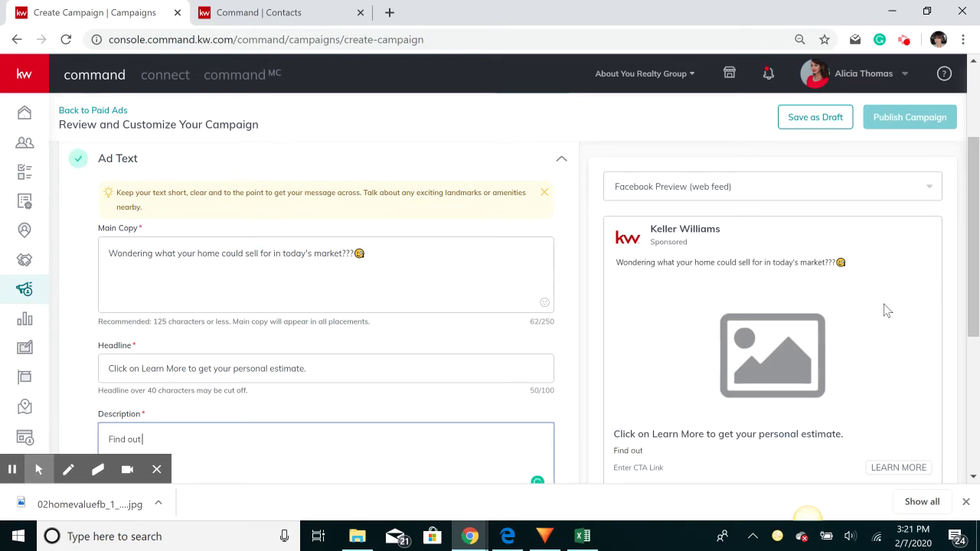
pyautogui.write(' what your home could be')
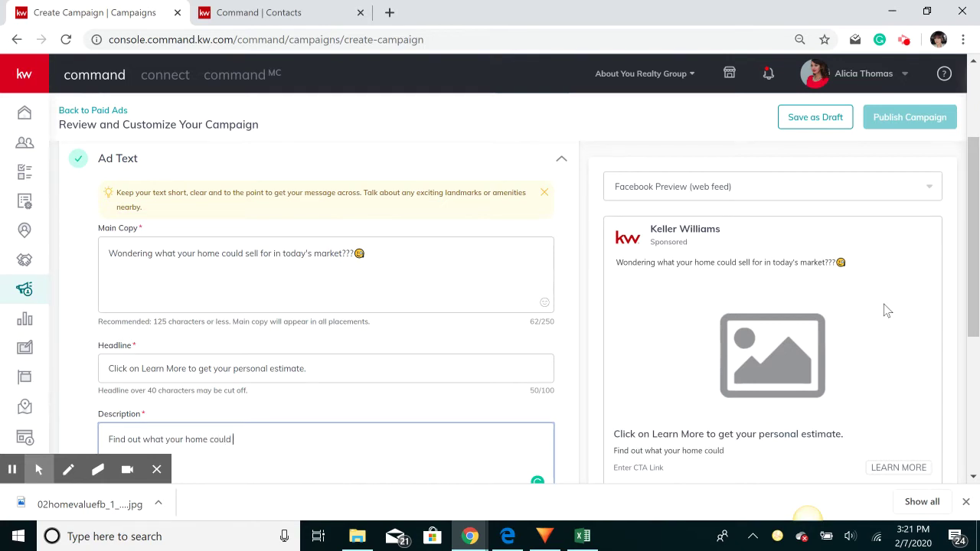
pyautogui.press('BackSpace')
pyautogui.press('BackSpace')
pyautogui.press('BackSpace')
pyautogui.press('BackSpace')
pyautogui.press('BackSpace')
pyautogui.press('BackSpace')
pyautogui.press('BackSpace')
pyautogui.press('BackSpace')
pyautogui.press('BackSpace')
pyautogui.press('BackSpace')
pyautogui.press('BackSpace')
pyautogui.press('BackSpace')
pyautogui.press('BackSpace')
pyautogui.press('BackSpace')
pyautogui.press('BackSpace')
pyautogui.press('BackSpace')
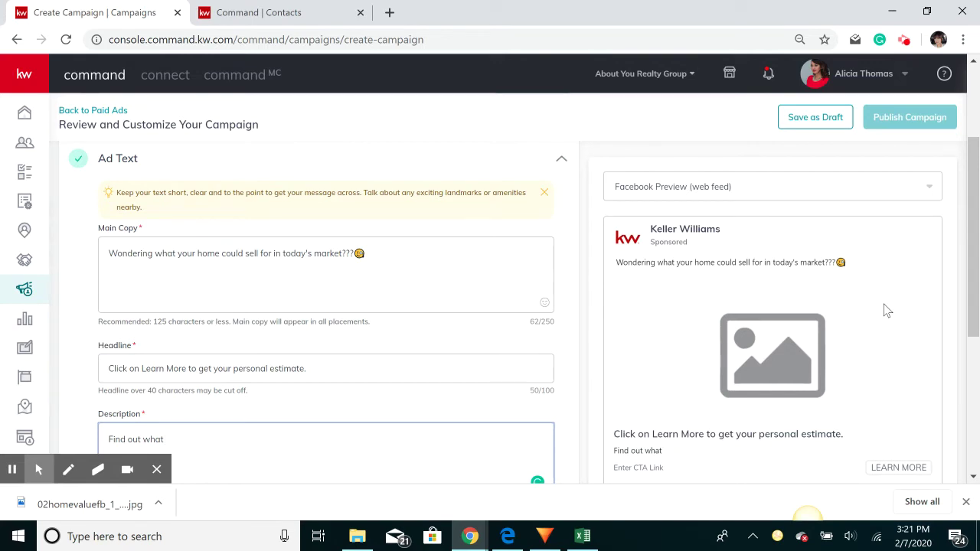
pyautogui.write('ho')
pyautogui.press('BackSpace')
pyautogui.press('BackSpace')
pyautogui.write('muc')
pyautogui.press('BackSpace')
pyautogui.press('BackSpace')
pyautogui.press('BackSpace')
pyautogui.write('how much for ')
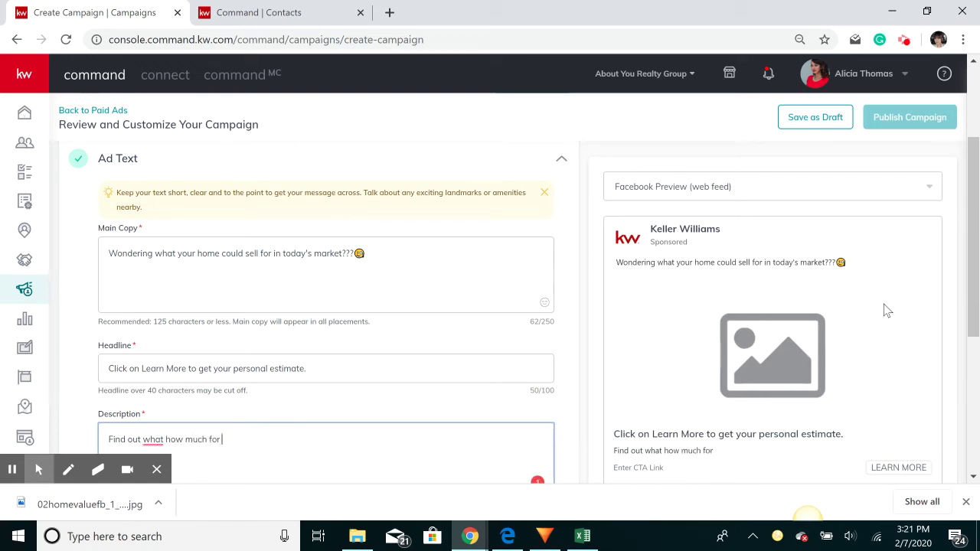
pyautogui.write('come could se')
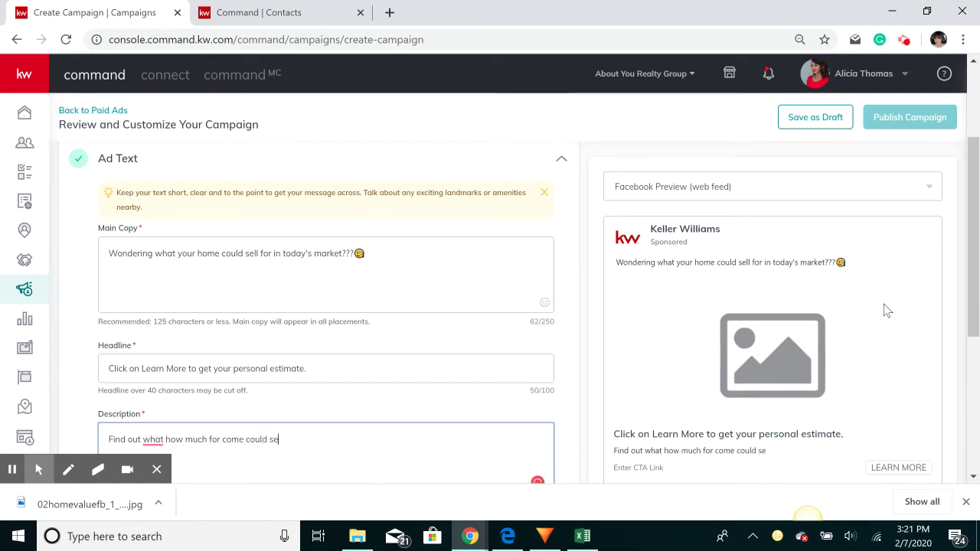
pyautogui.write('ll for in today')
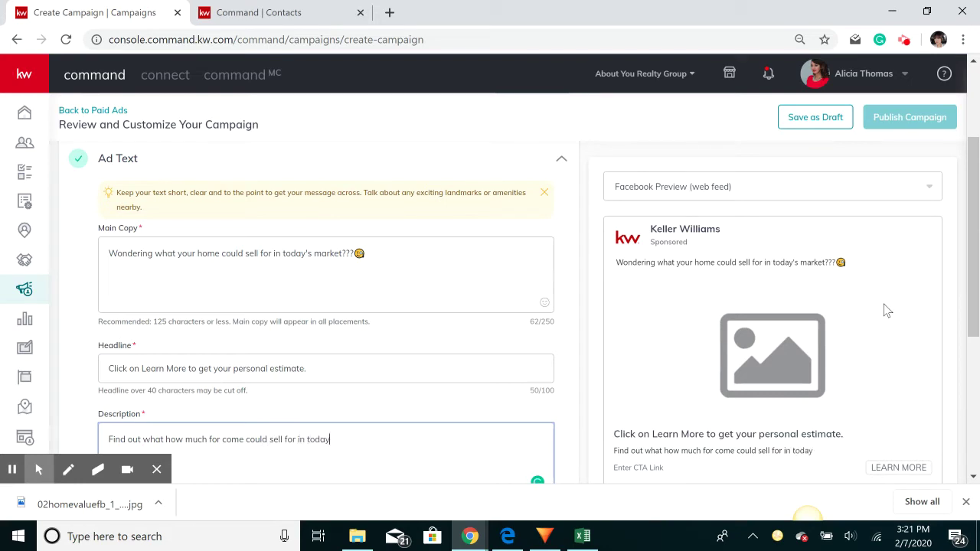
pyautogui.write("'s ma")
pyautogui.write('rket')
pyautogui.write('! Fo')
pyautogui.write('st, Easy')
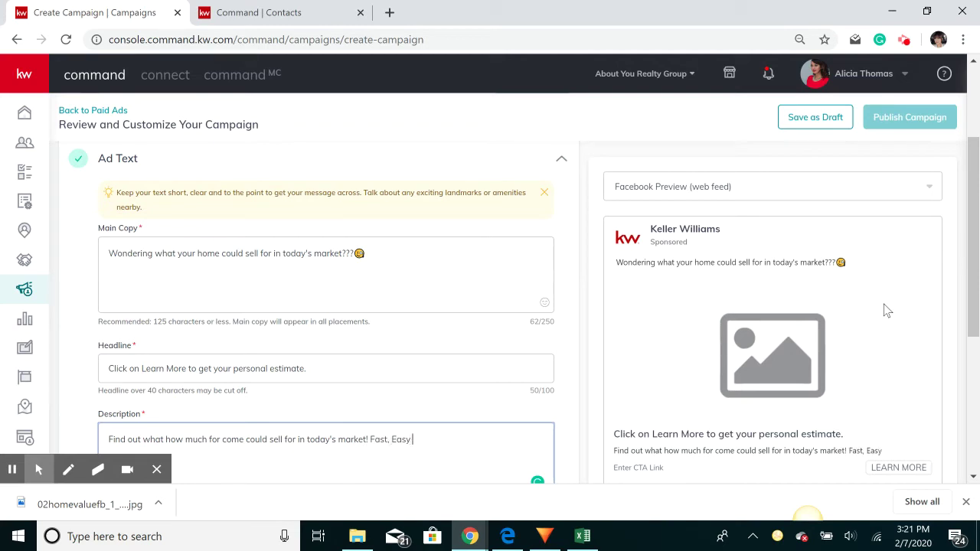
pyautogui.write(' & FR')
pyautogui.write('EE!!')
pyautogui.scroll(-2, 222, 262)
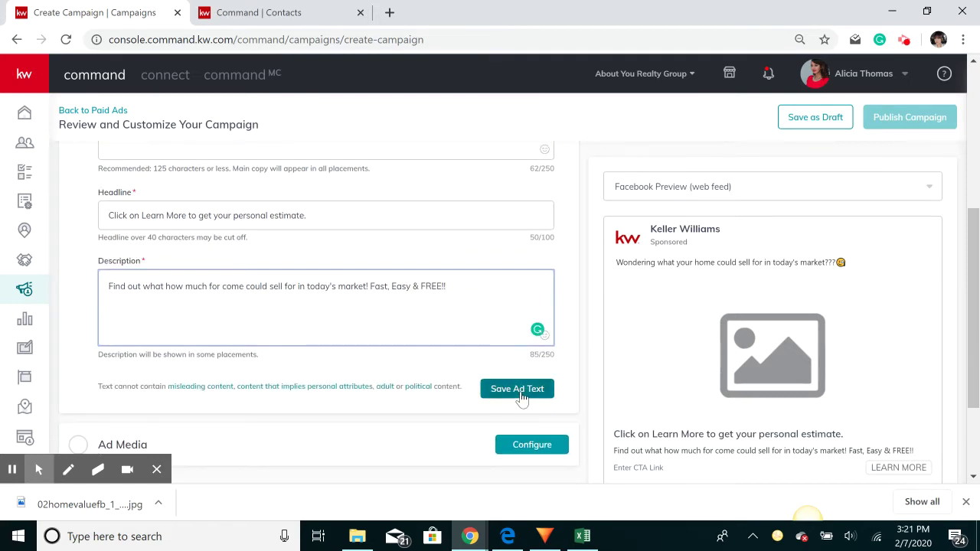
pyautogui.click(519, 391)
# Add an image to the ad media by choosing 02_HomeValue_FB from the Design Library
pyautogui.click(248, 279)
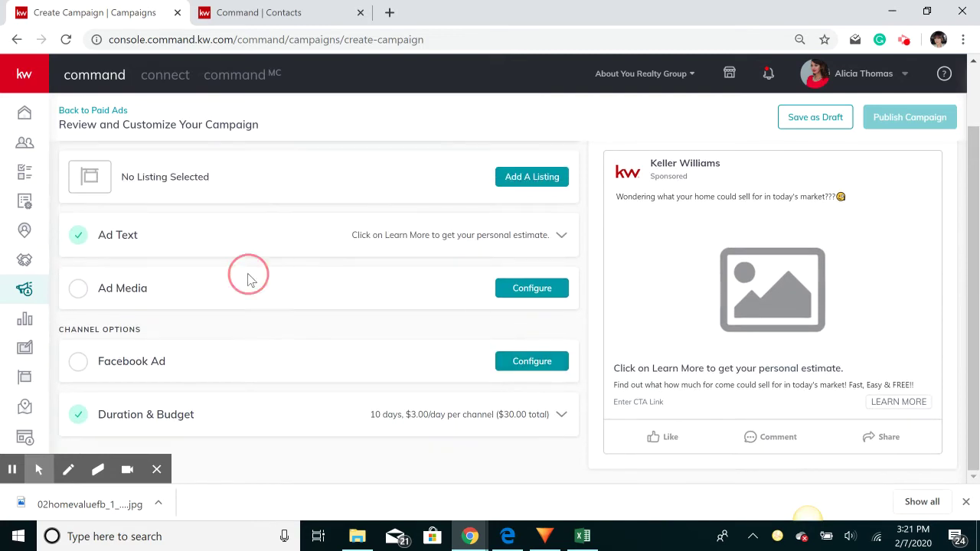
pyautogui.click(534, 293)
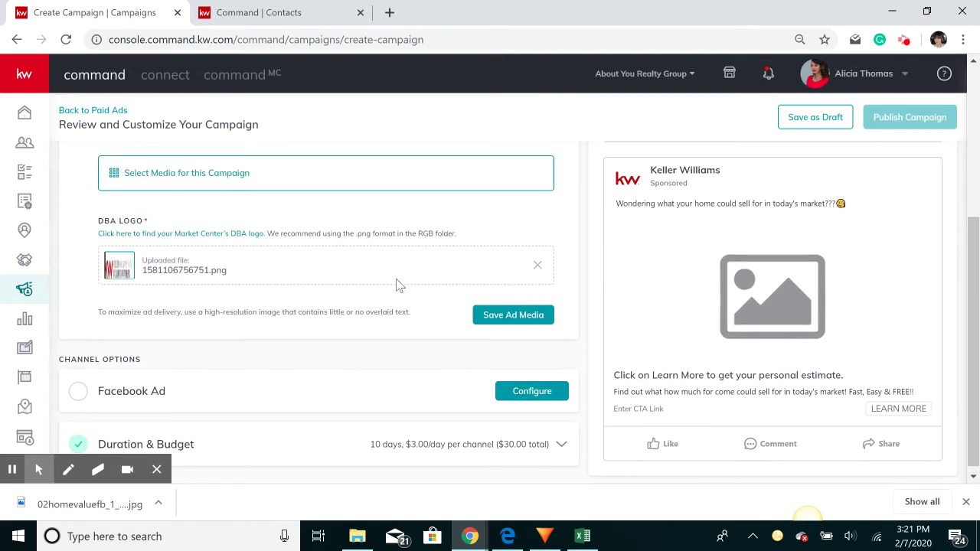
pyautogui.scroll(1, 391, 288)
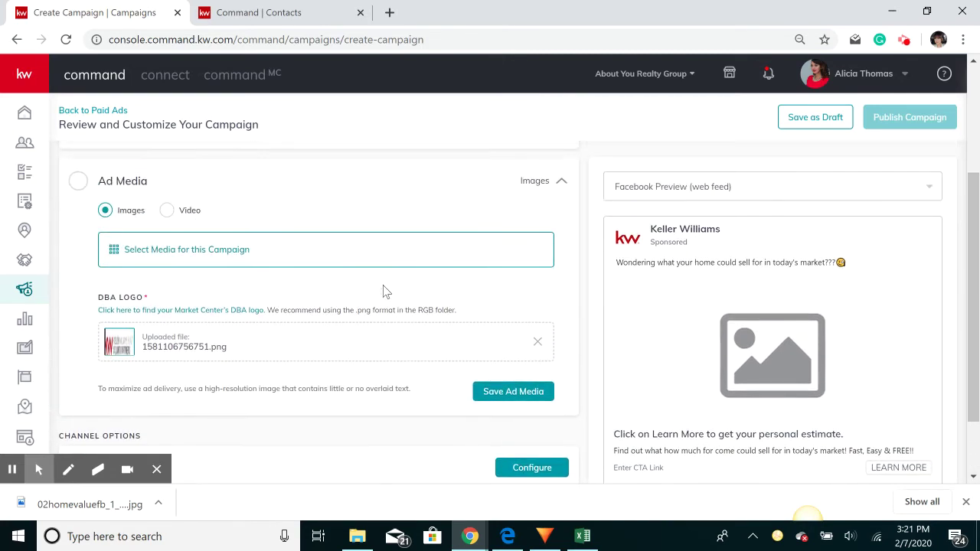
pyautogui.click(183, 253)
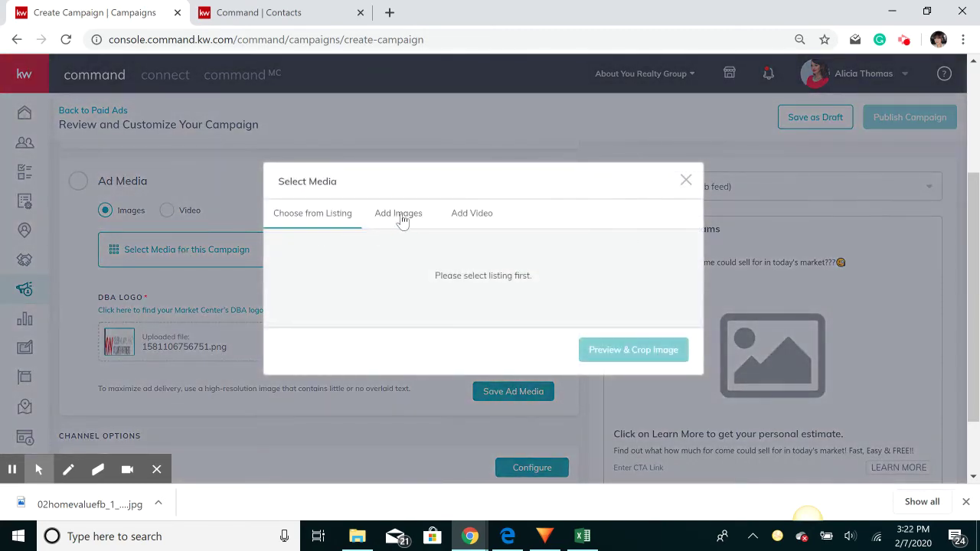
pyautogui.click(400, 219)
pyautogui.moveTo(108, 509); pyautogui.dragTo(360, 280)
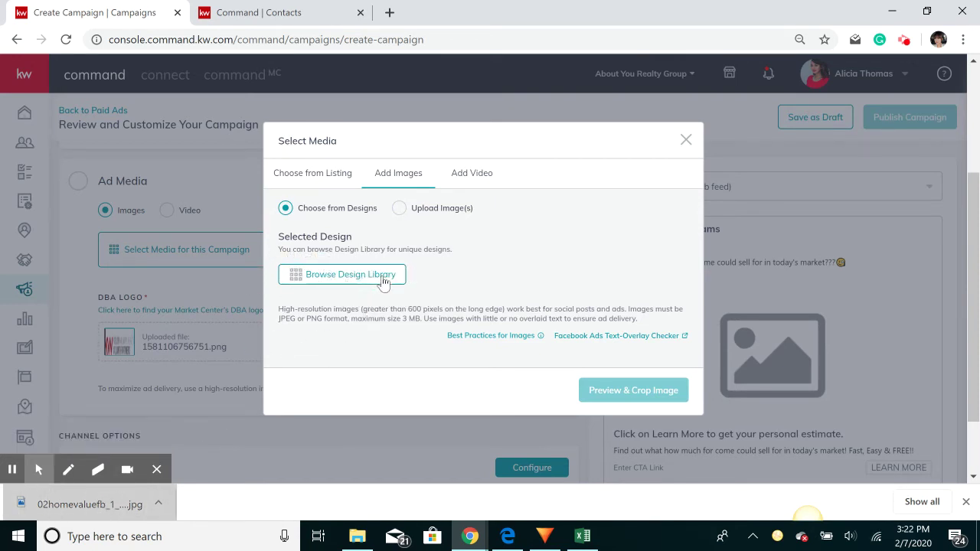
pyautogui.click(350, 279)
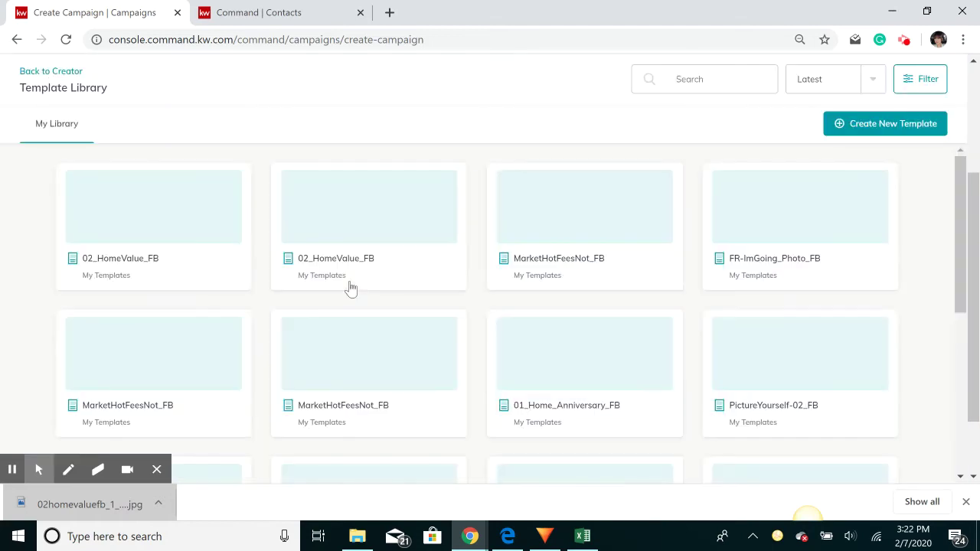
pyautogui.click(114, 261)
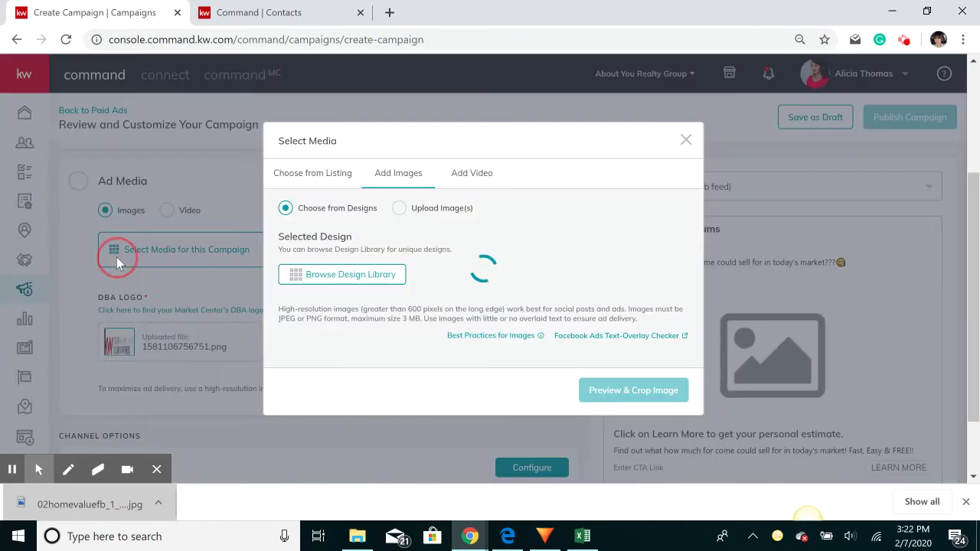
# Re-pick 02_HomeValue_FB, crop it to Wide (1.91:1) and save the image
pyautogui.click(965, 501)
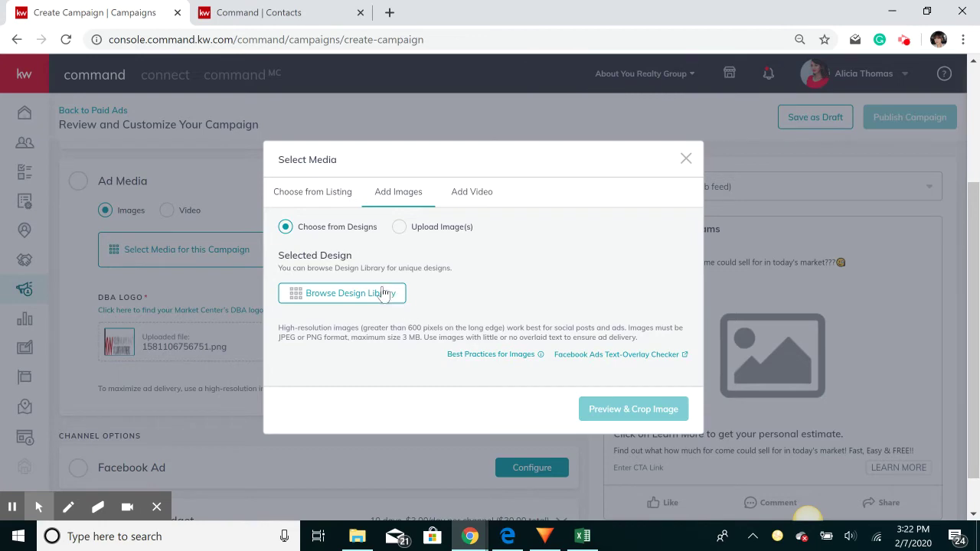
pyautogui.click(384, 293)
pyautogui.click(85, 261)
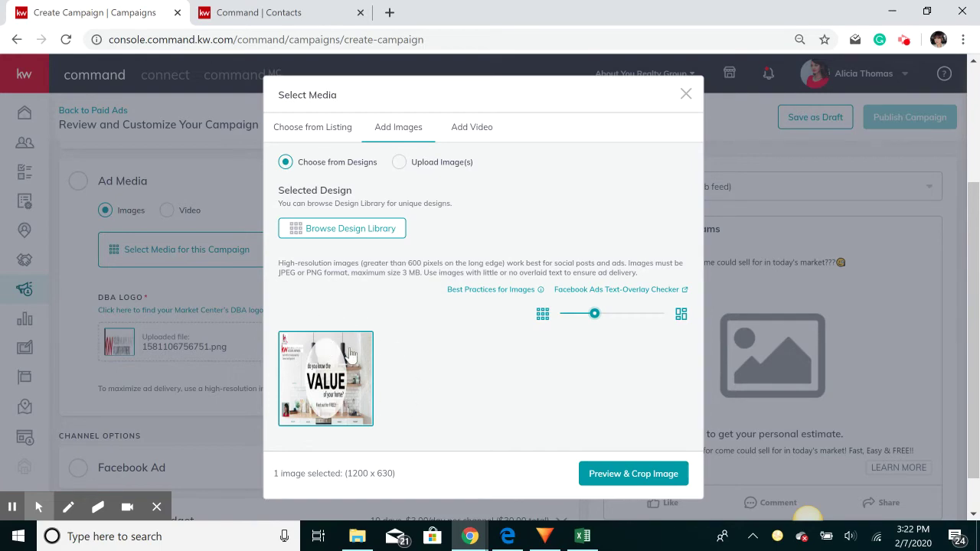
pyautogui.click(641, 478)
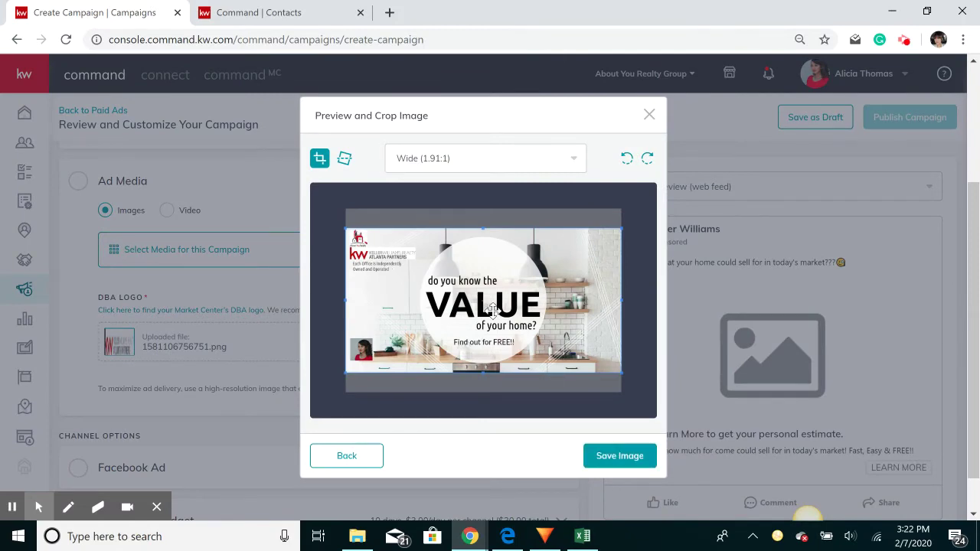
pyautogui.click(603, 462)
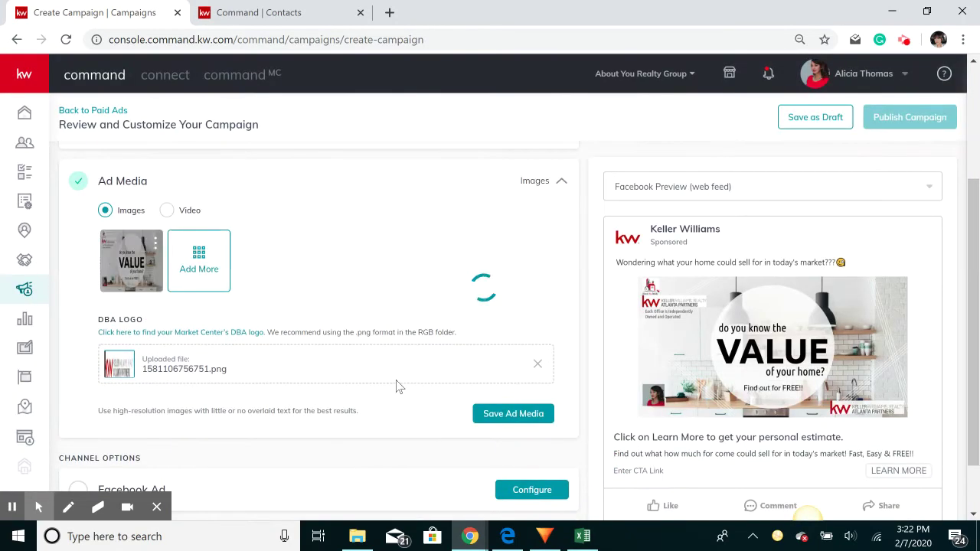
pyautogui.scroll(-1, 397, 385)
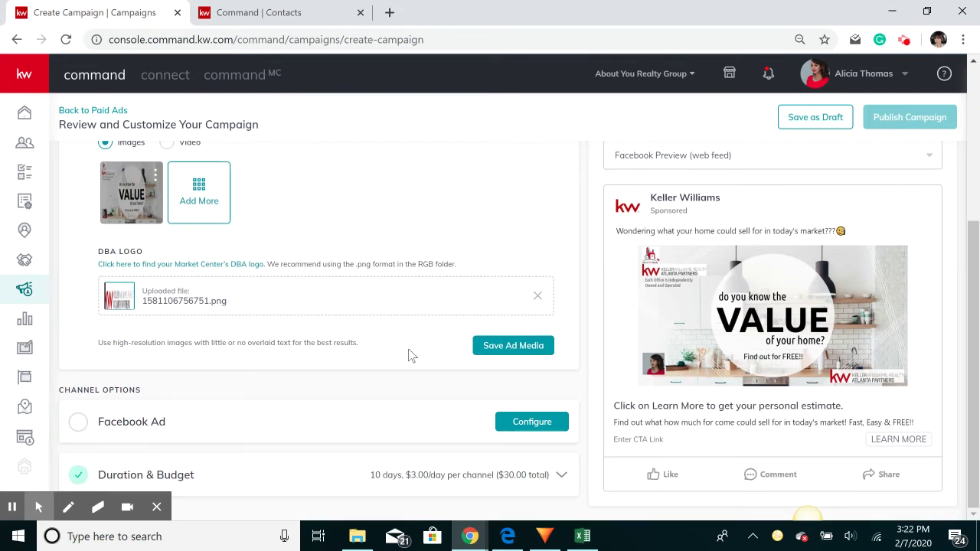
# Set the Facebook ad to post from the About You Realty, Inc. page
pyautogui.click(528, 425)
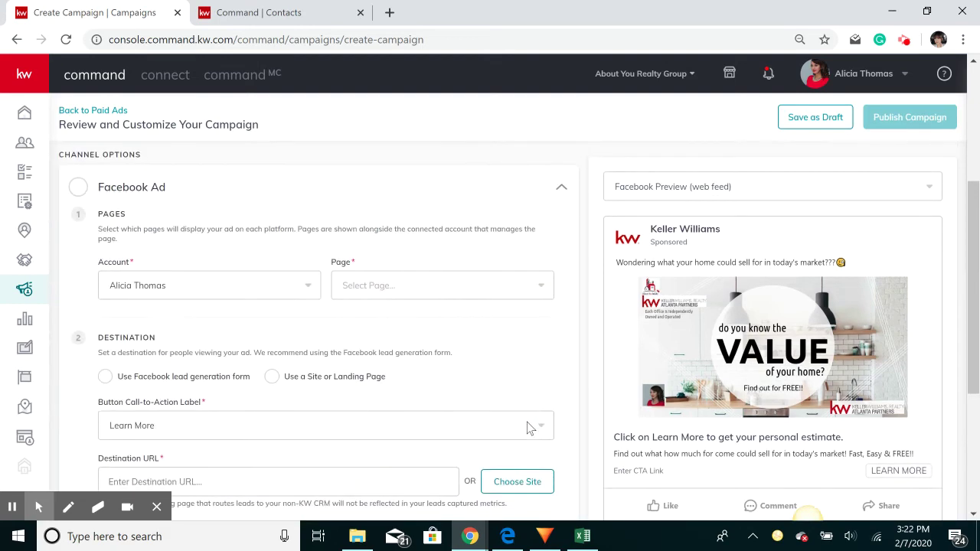
pyautogui.click(179, 288)
pyautogui.click(181, 293)
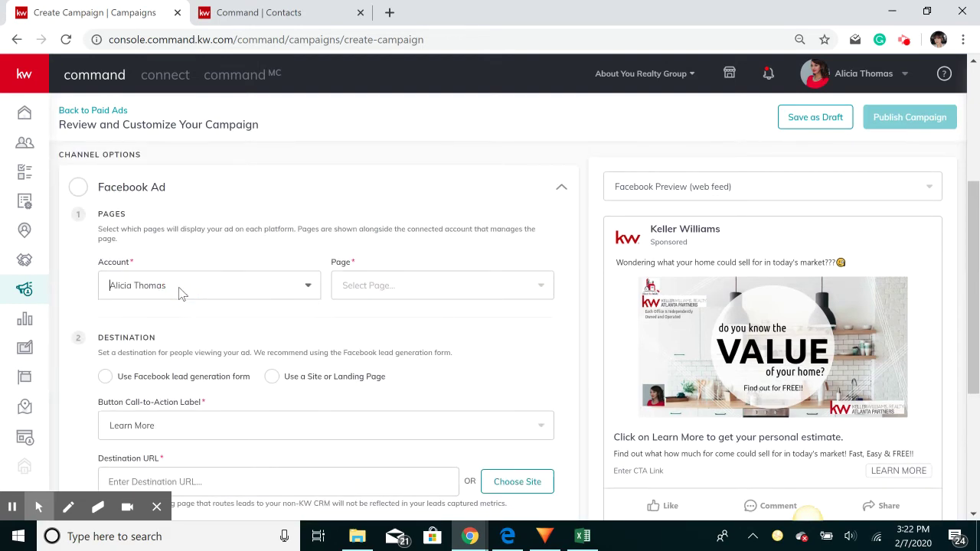
pyautogui.click(420, 291)
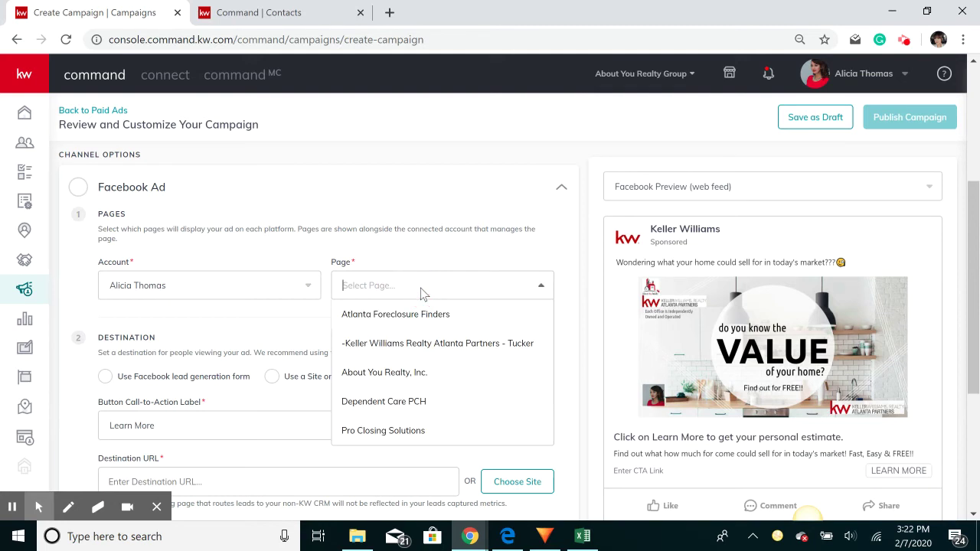
pyautogui.click(410, 373)
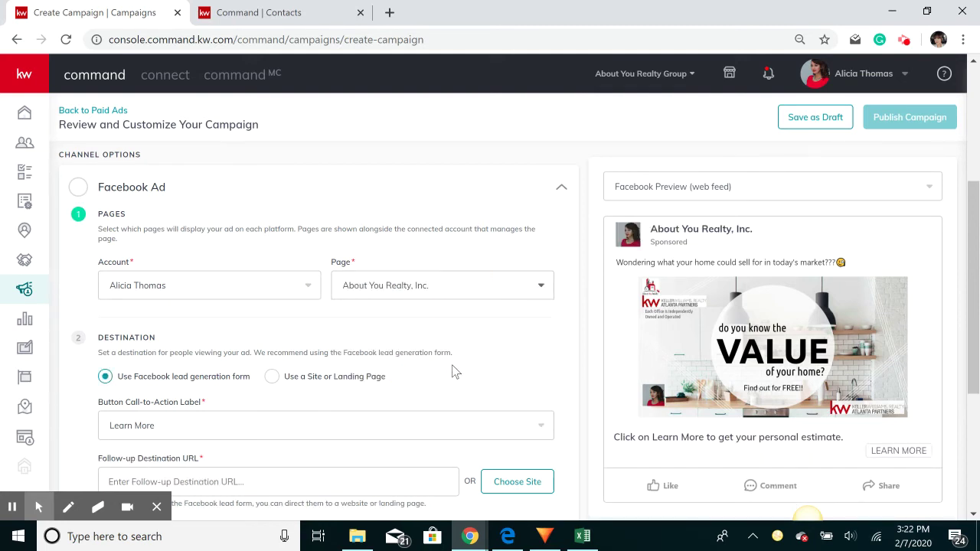
pyautogui.scroll(-1, 474, 330)
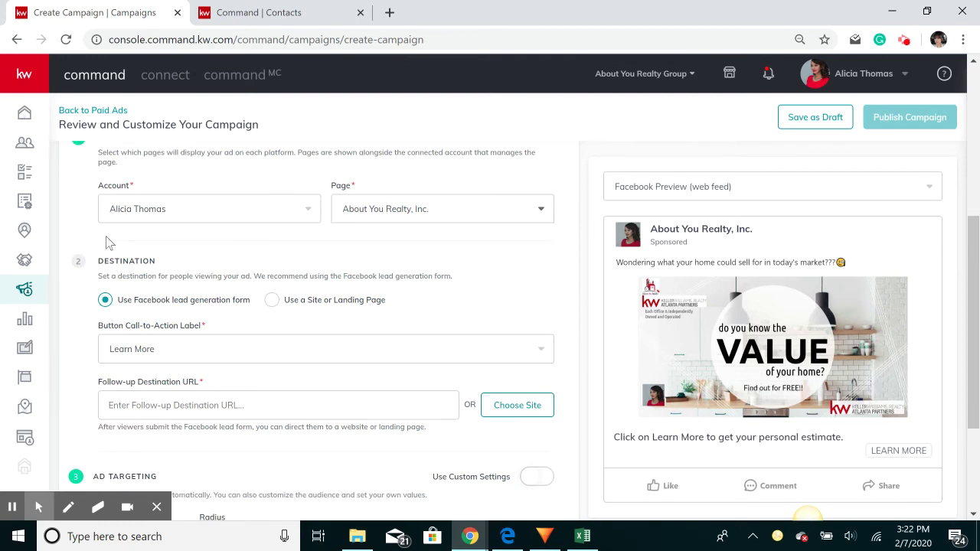
# Use the Facebook lead generation form with a Learn More call-to-action
pyautogui.click(150, 304)
pyautogui.doubleClick(150, 304)
pyautogui.click(153, 304)
pyautogui.scroll(-1, 210, 310)
pyautogui.scroll(2, 208, 307)
pyautogui.scroll(-3, 203, 291)
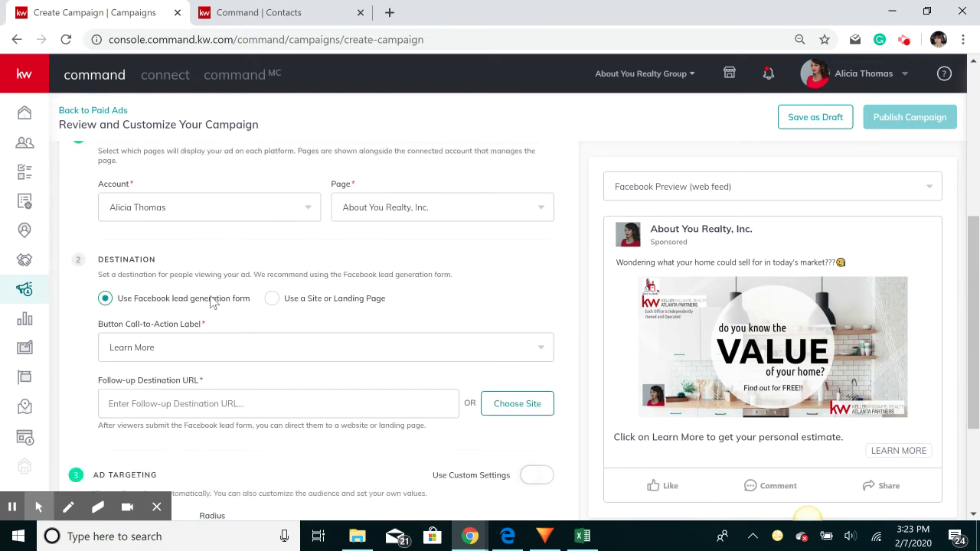
pyautogui.tripleClick(186, 226)
pyautogui.click(233, 242)
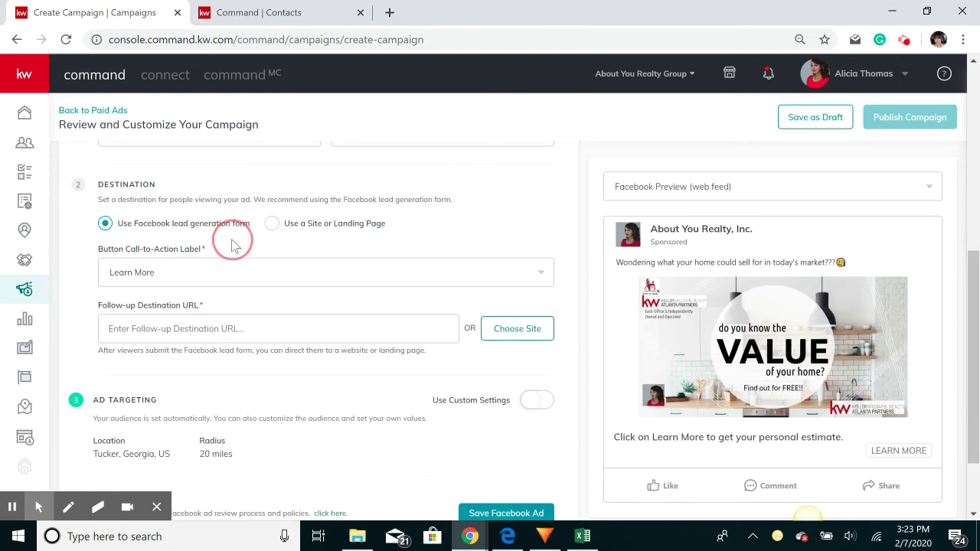
pyautogui.click(216, 278)
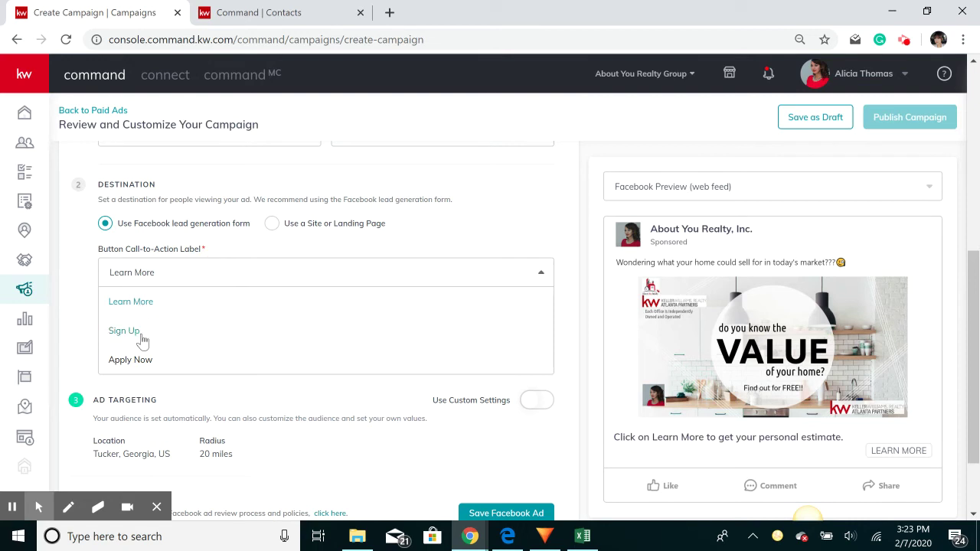
pyautogui.click(136, 305)
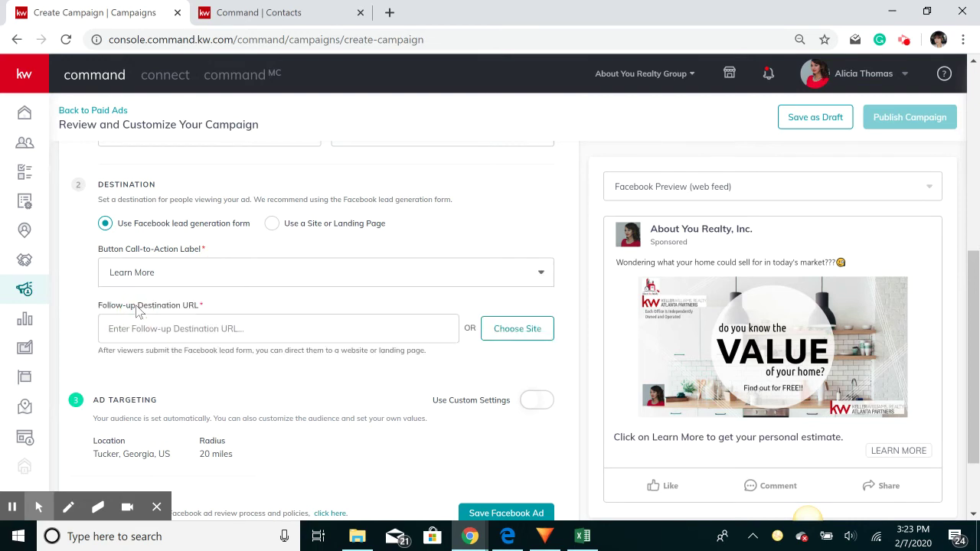
pyautogui.click(204, 284)
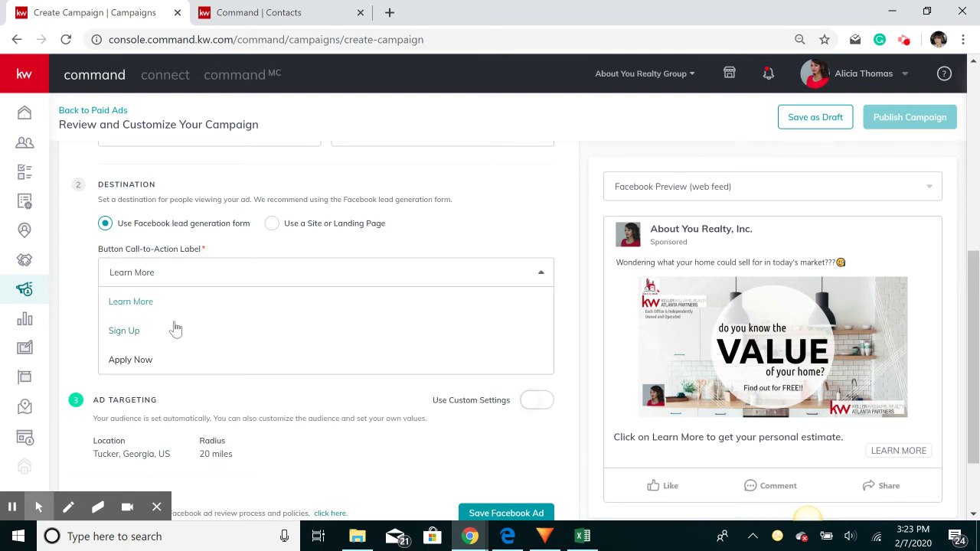
pyautogui.click(152, 303)
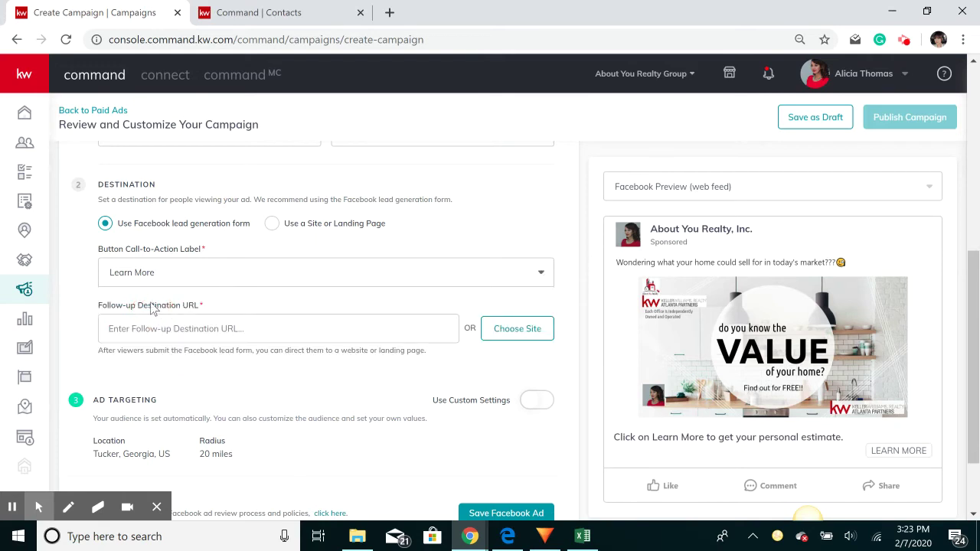
# Enter the agent's website as the follow-up destination URL
pyautogui.click(177, 330)
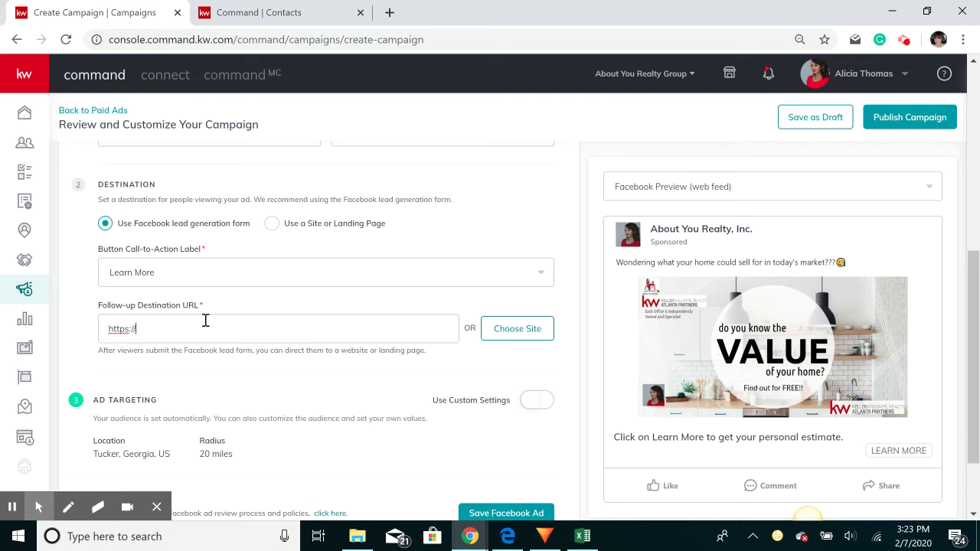
pyautogui.write('myagentalicia.com')
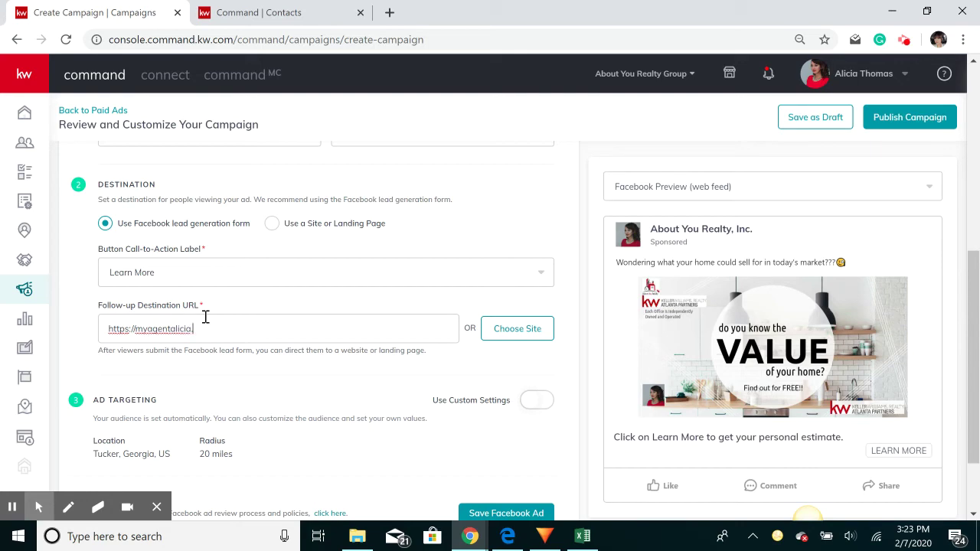
pyautogui.click(248, 373)
pyautogui.scroll(-1, 248, 373)
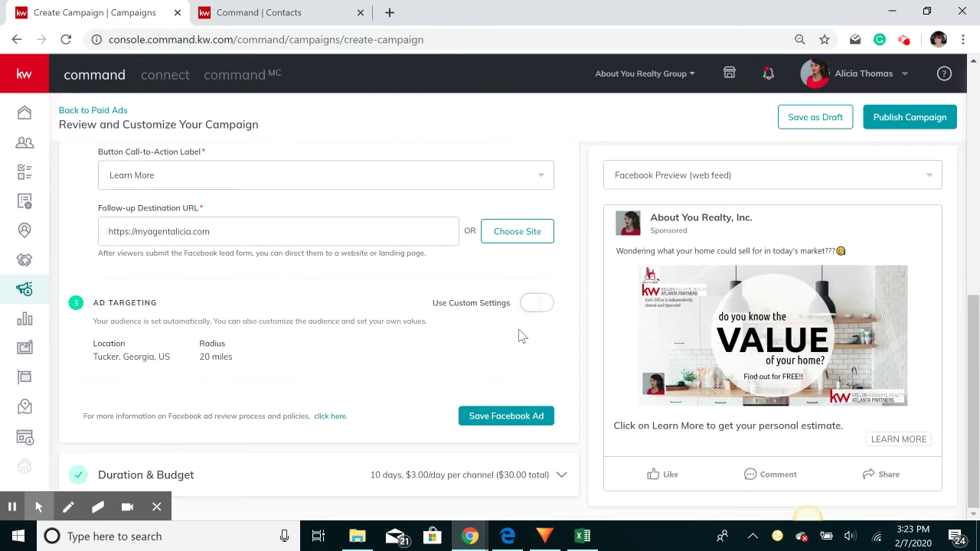
# Turn on Use Custom Settings for the audience and dismiss the targeting warnings
pyautogui.doubleClick(138, 357)
pyautogui.click(210, 363)
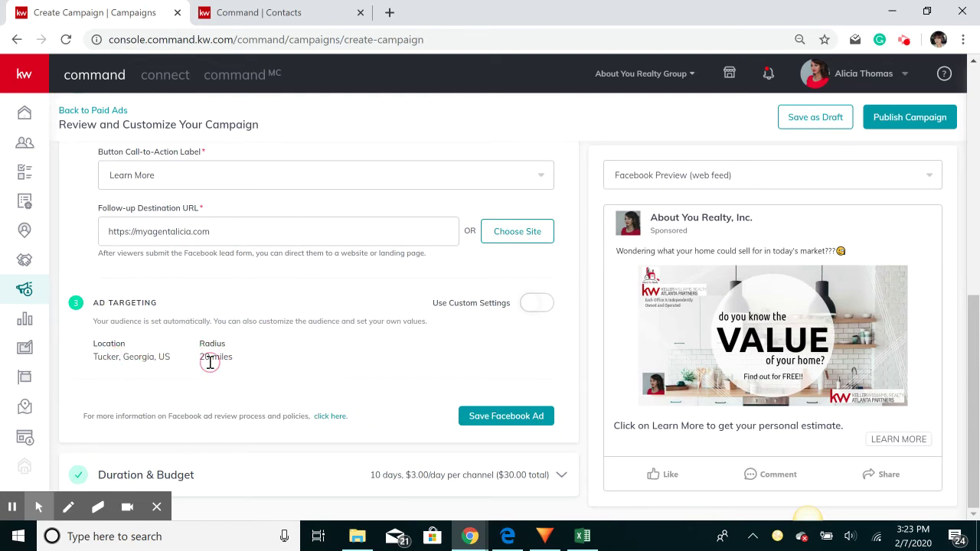
pyautogui.doubleClick(135, 357)
pyautogui.click(226, 358)
pyautogui.tripleClick(466, 307)
pyautogui.click(534, 305)
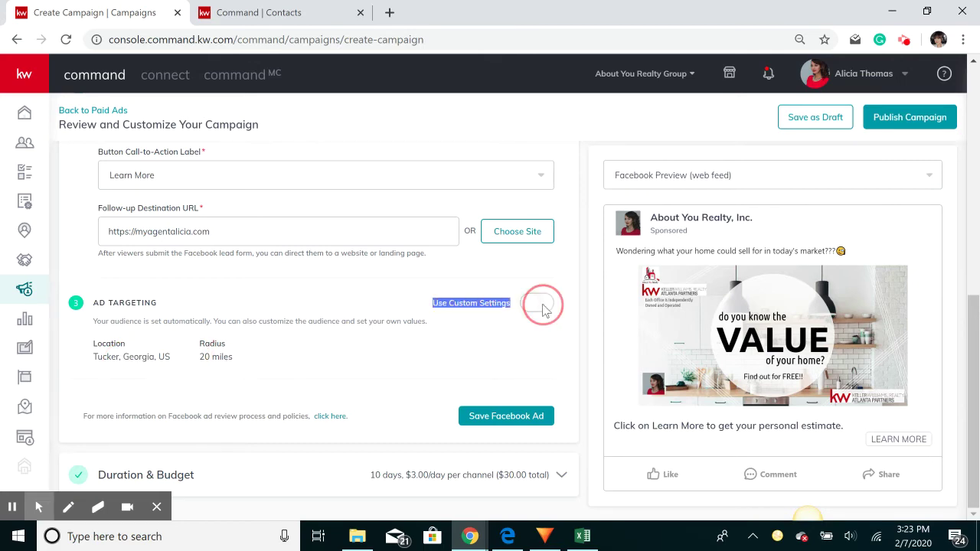
pyautogui.scroll(-1, 343, 309)
pyautogui.scroll(-1, 343, 308)
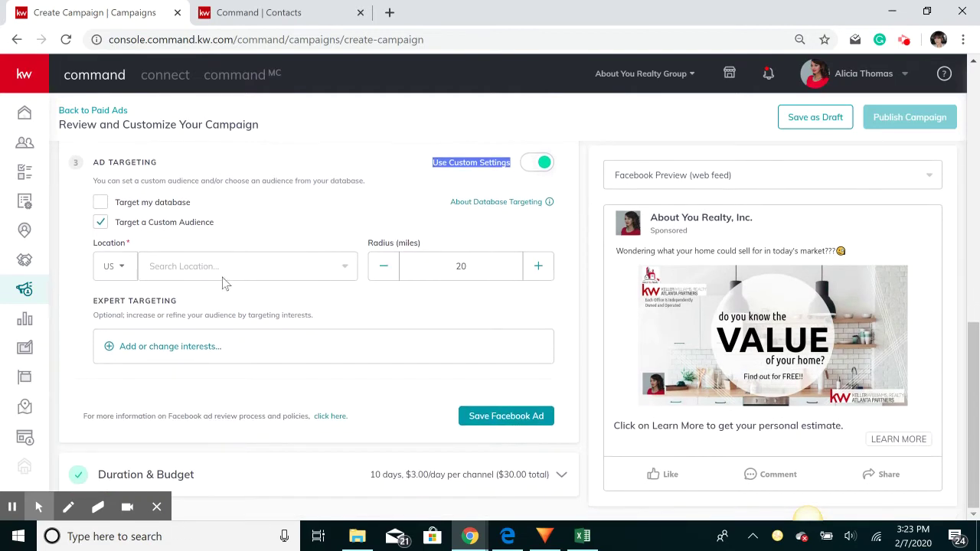
pyautogui.click(158, 227)
pyautogui.doubleClick(159, 227)
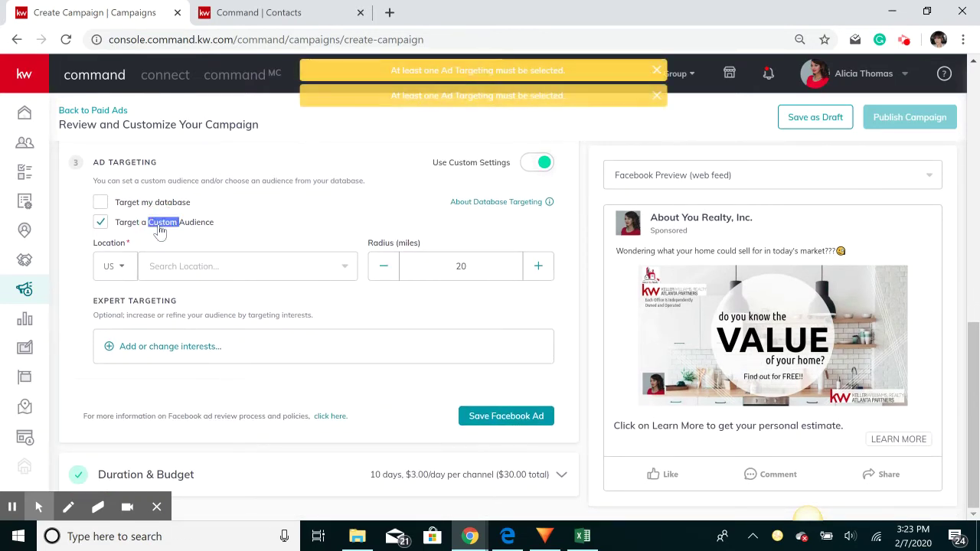
pyautogui.click(657, 98)
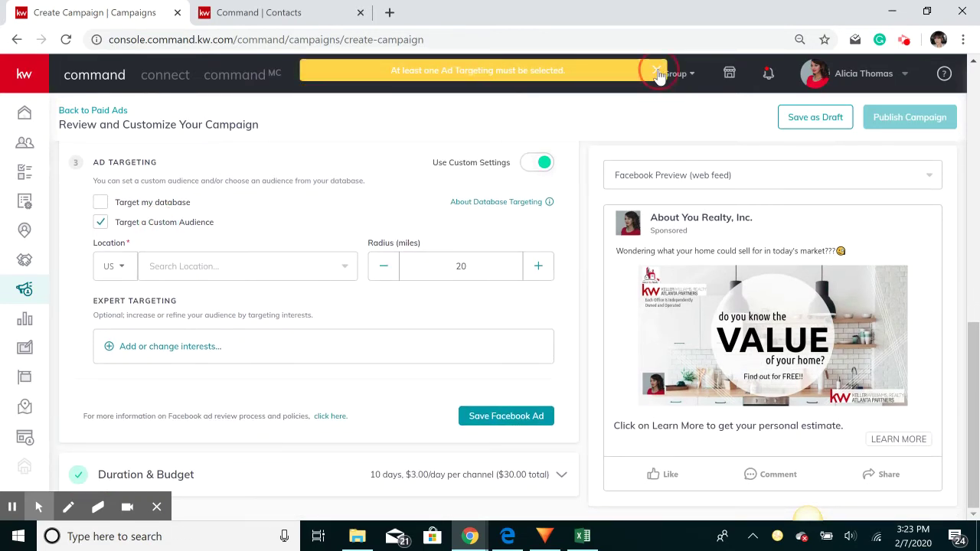
pyautogui.click(657, 71)
# Target the location Tucker, Georgia with a 30-mile radius
pyautogui.click(187, 270)
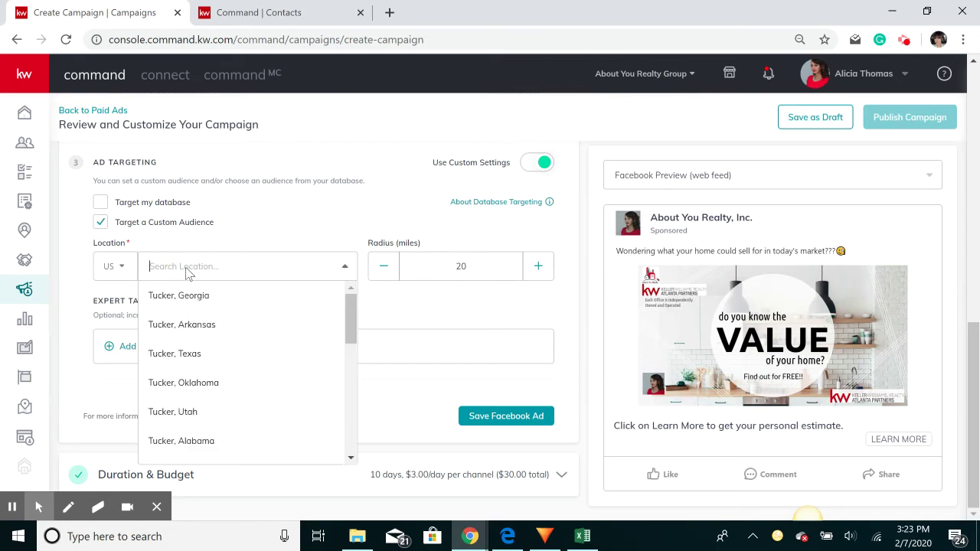
pyautogui.click(197, 305)
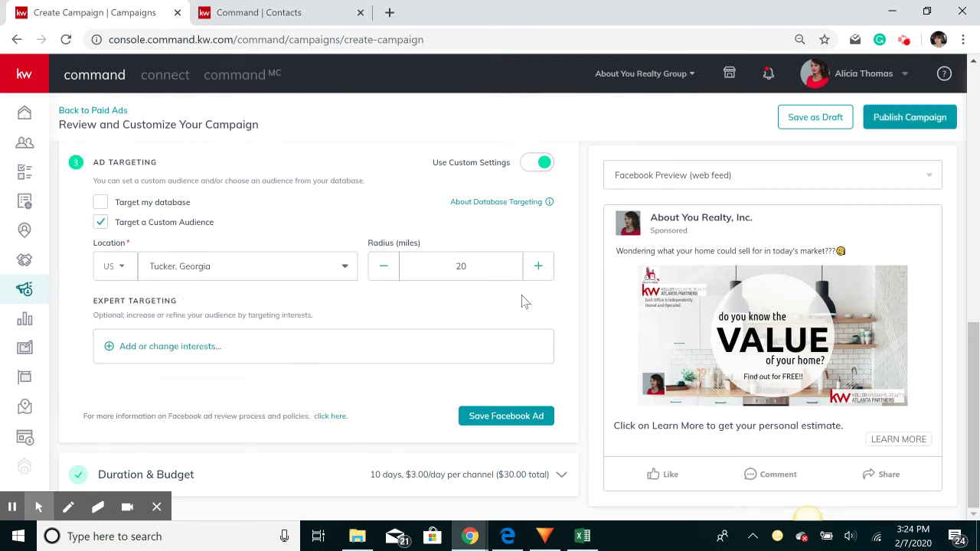
pyautogui.moveTo(507, 268); pyautogui.dragTo(399, 272)
pyautogui.write('30')
pyautogui.click(118, 296)
pyautogui.click(133, 301)
pyautogui.click(159, 348)
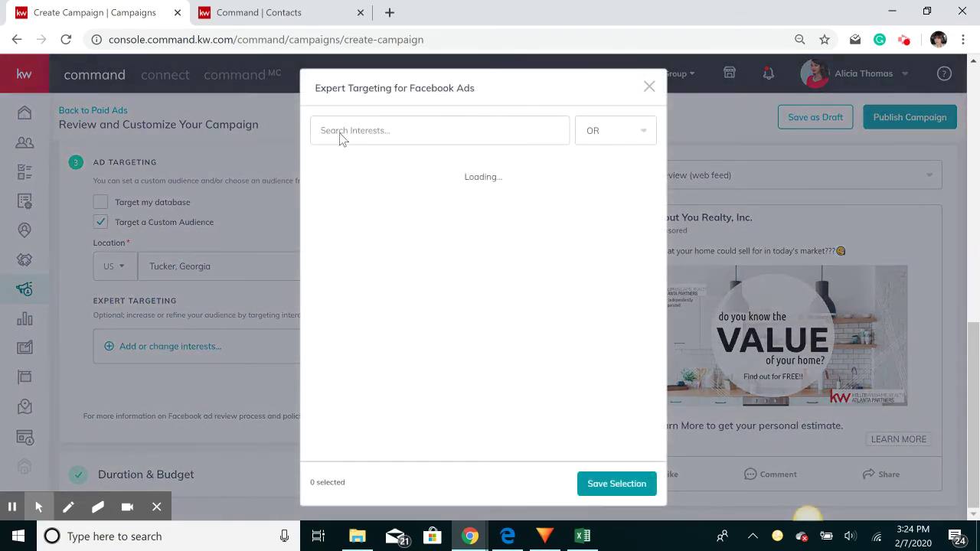
# Add the Home, Home Business, Home repair, Home appliances and Home automation interests
pyautogui.click(367, 131)
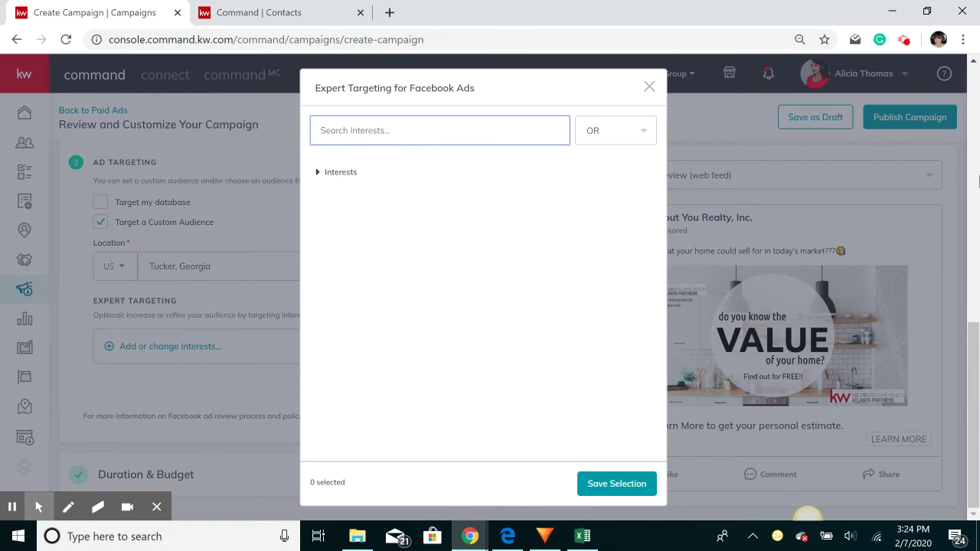
pyautogui.write('home')
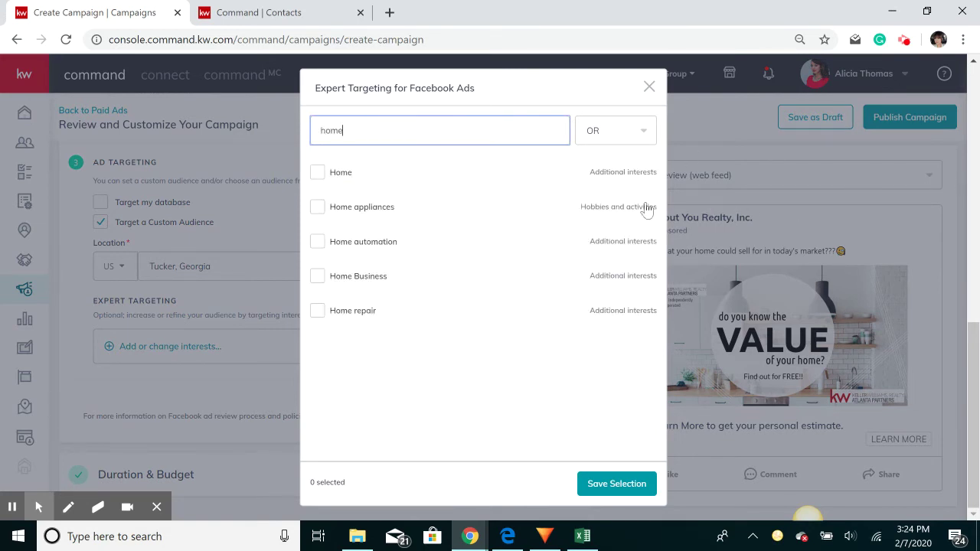
pyautogui.click(317, 174)
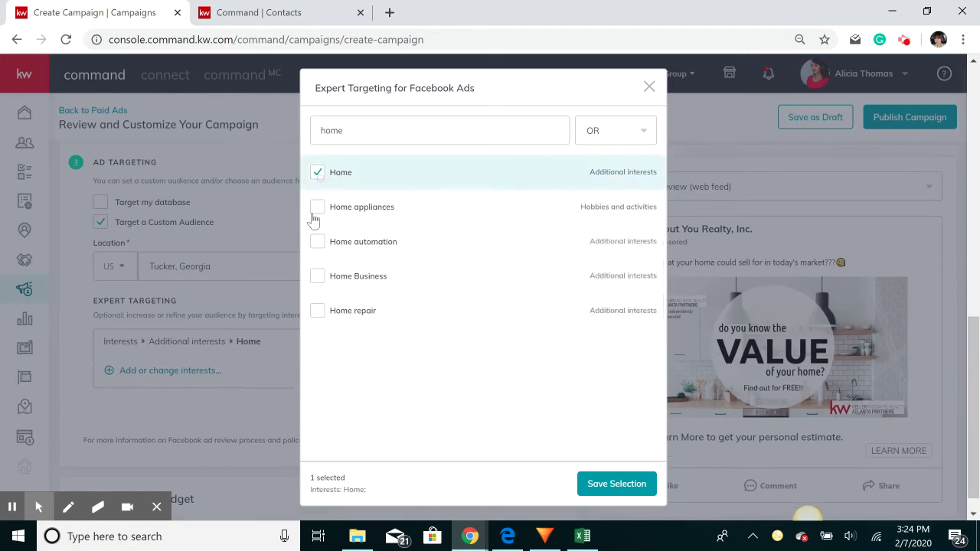
pyautogui.click(318, 276)
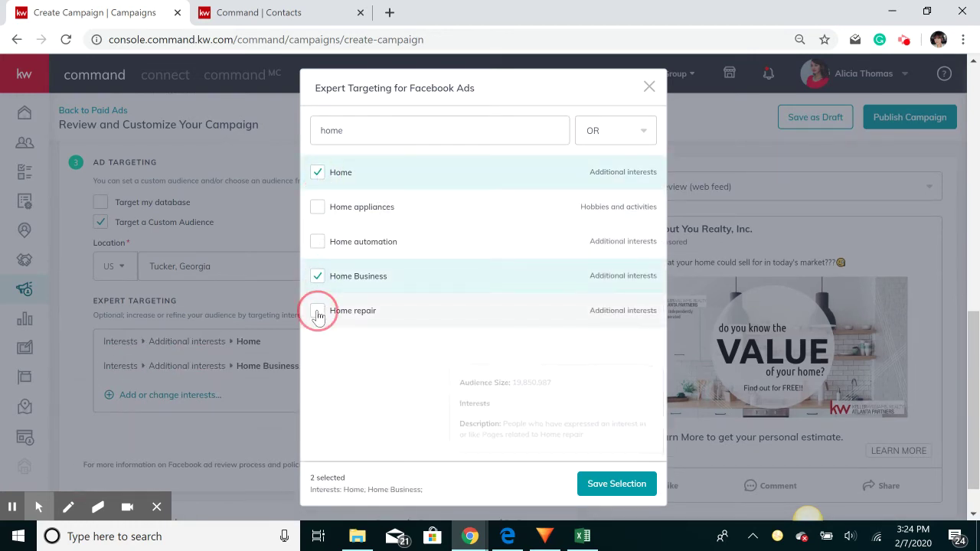
pyautogui.click(318, 312)
pyautogui.click(317, 206)
pyautogui.click(317, 242)
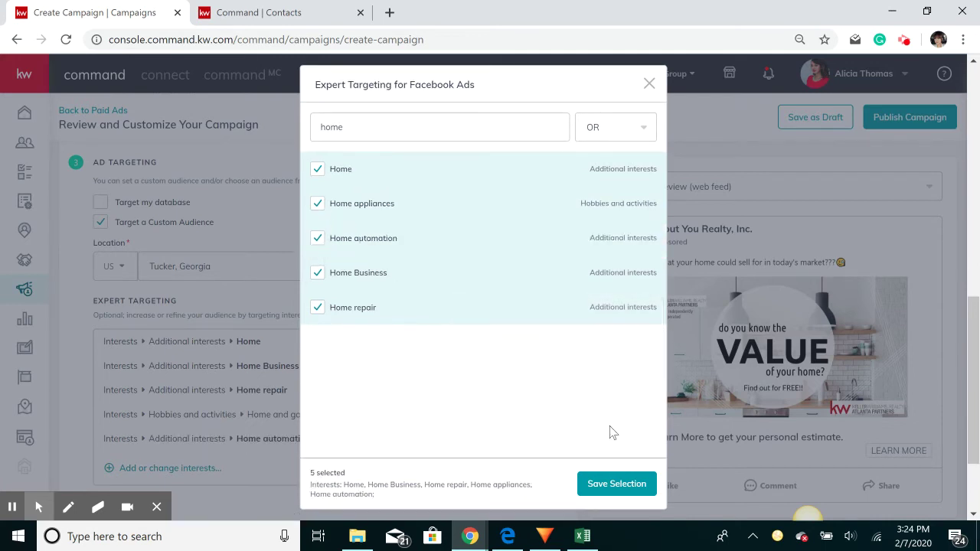
# Add Zillow, Premier Agent - Zillow & Trulia, Homes.com, realtor.com and Realtor.com Pro interests
pyautogui.moveTo(395, 129); pyautogui.dragTo(332, 128)
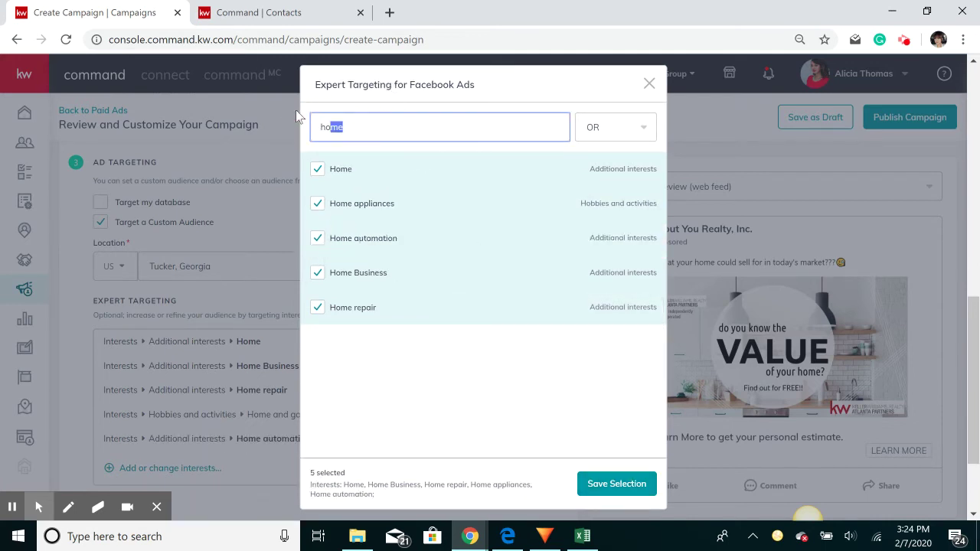
pyautogui.press('BackSpace')
pyautogui.press('BackSpace')
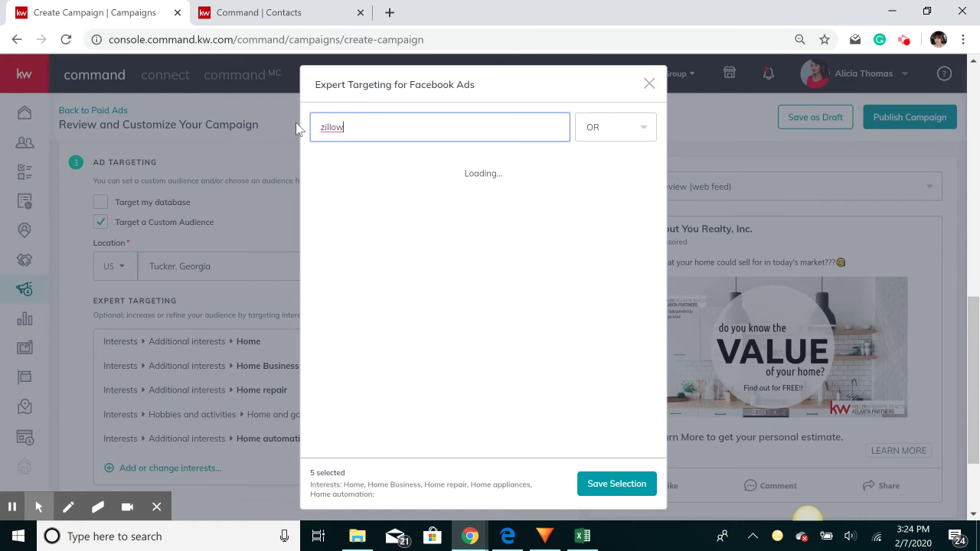
pyautogui.write('zillow')
pyautogui.click(317, 168)
pyautogui.click(317, 203)
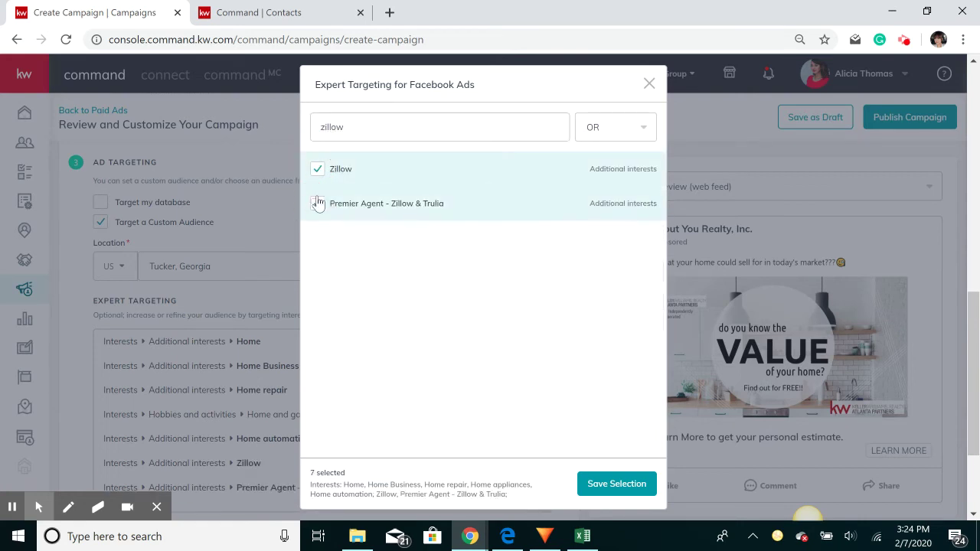
pyautogui.moveTo(357, 127); pyautogui.dragTo(277, 126)
pyautogui.write('ho')
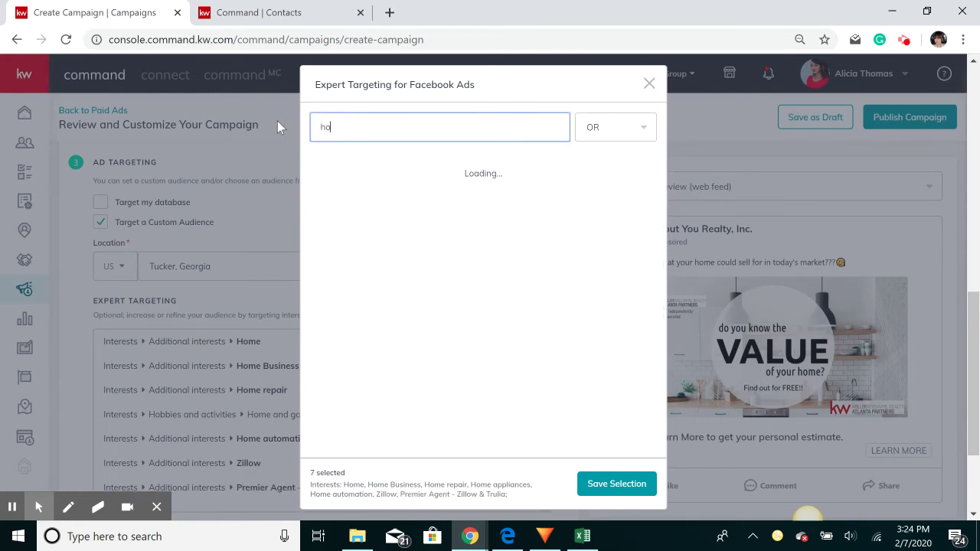
pyautogui.write('mes.com')
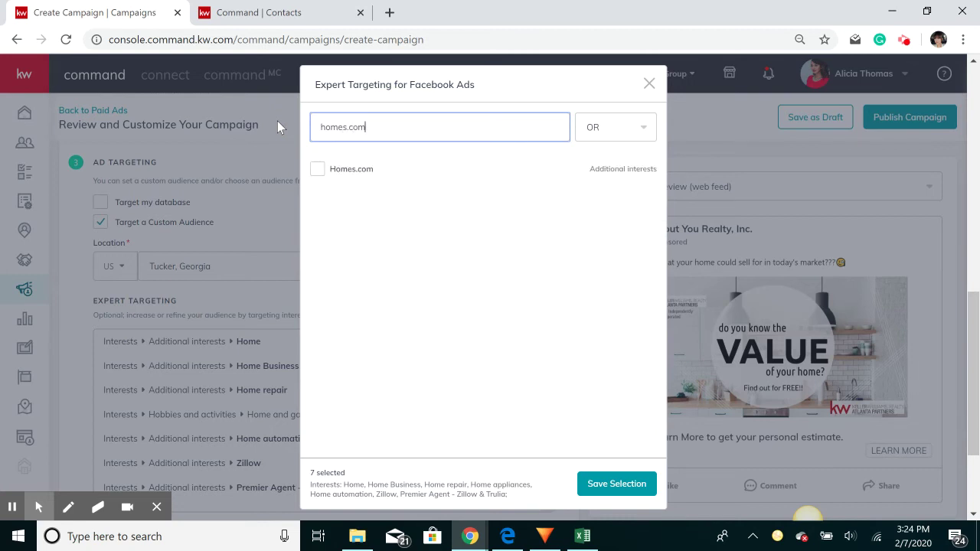
pyautogui.click(318, 169)
pyautogui.tripleClick(378, 124)
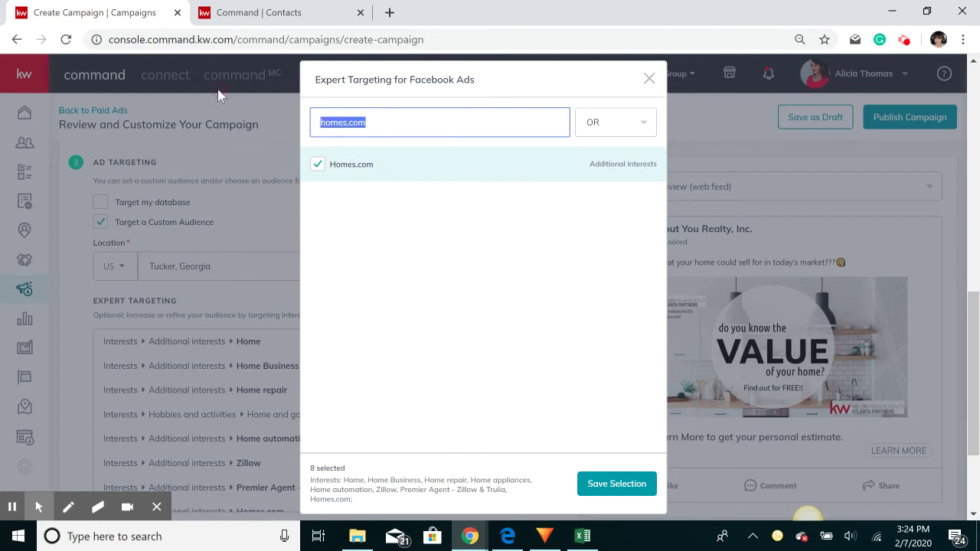
pyautogui.write('realtor.com')
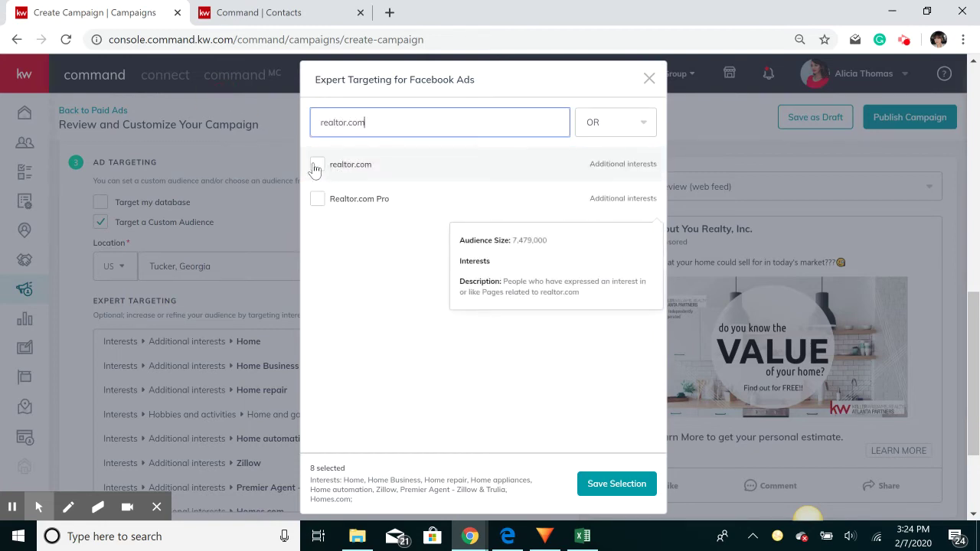
pyautogui.click(316, 166)
pyautogui.click(318, 200)
# Browse the full Interests category and add FHA insured loan
pyautogui.tripleClick(385, 121)
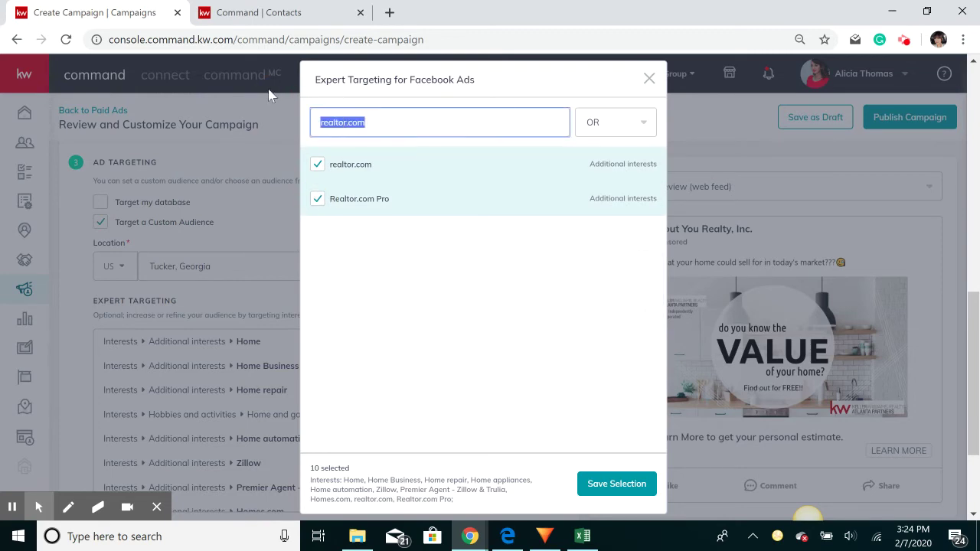
pyautogui.write('sel')
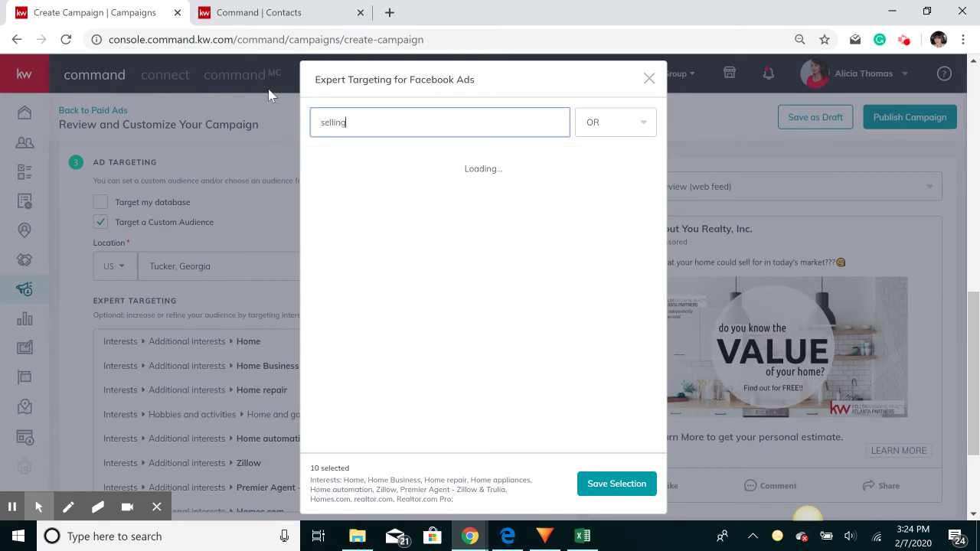
pyautogui.write('ling hom')
pyautogui.press('BackSpace')
pyautogui.press('BackSpace')
pyautogui.press('BackSpace')
pyautogui.press('BackSpace')
pyautogui.press('BackSpace')
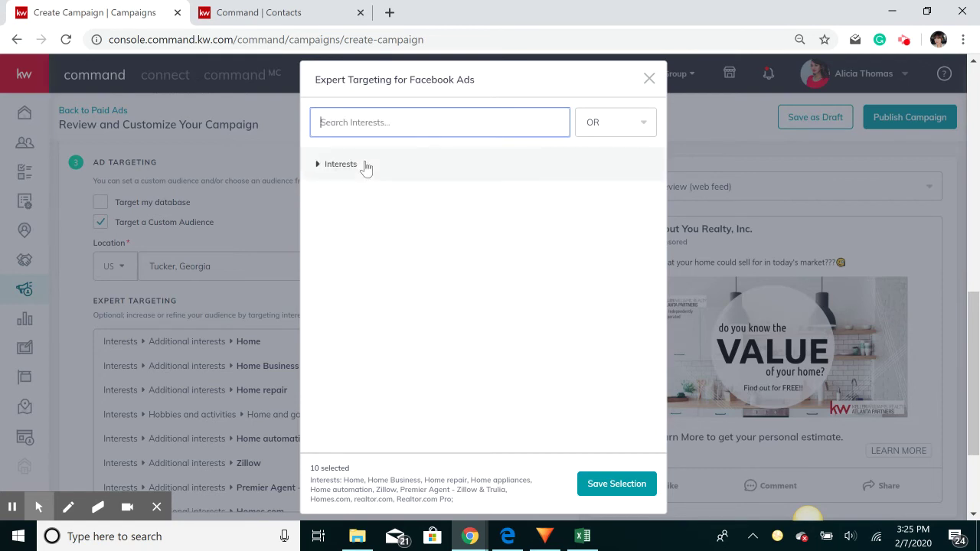
pyautogui.click(366, 165)
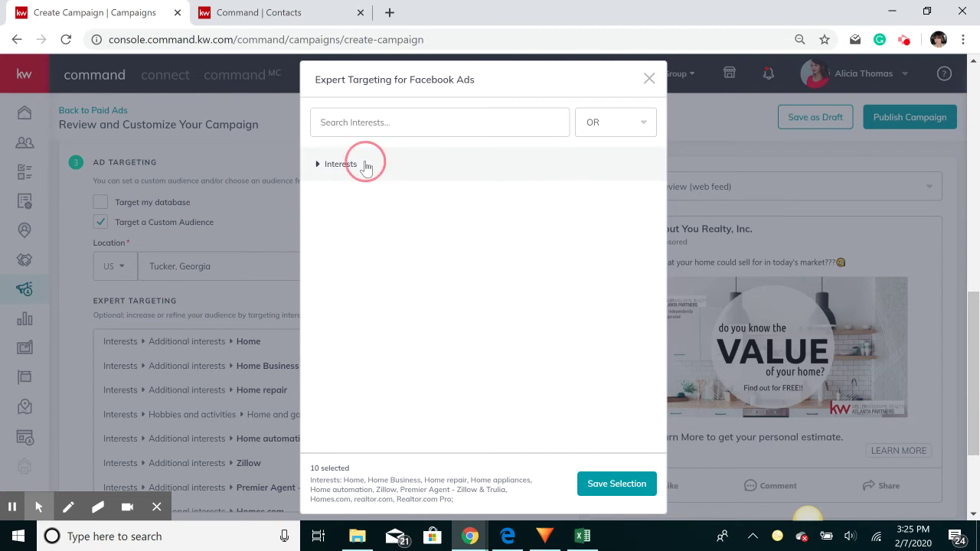
pyautogui.scroll(-3, 385, 228)
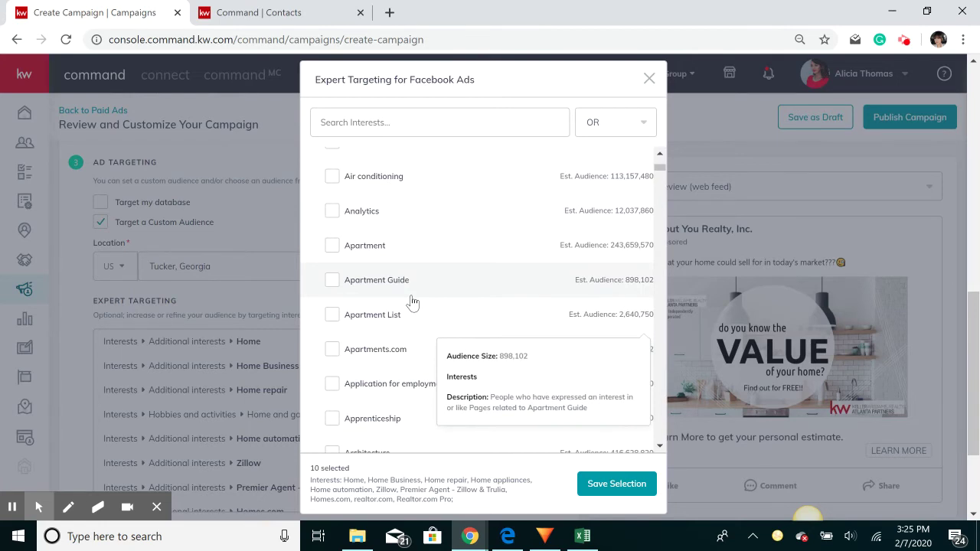
pyautogui.scroll(-2, 412, 302)
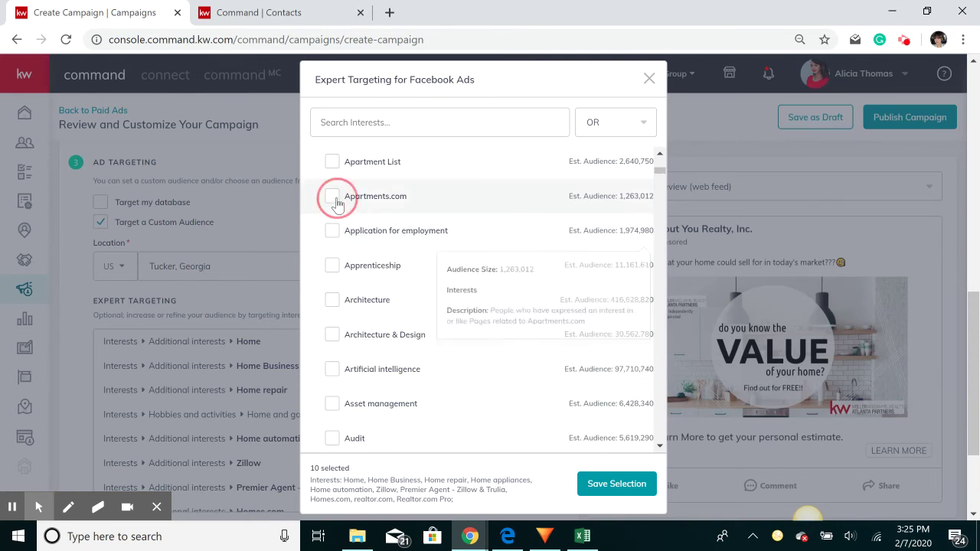
pyautogui.scroll(-2, 444, 265)
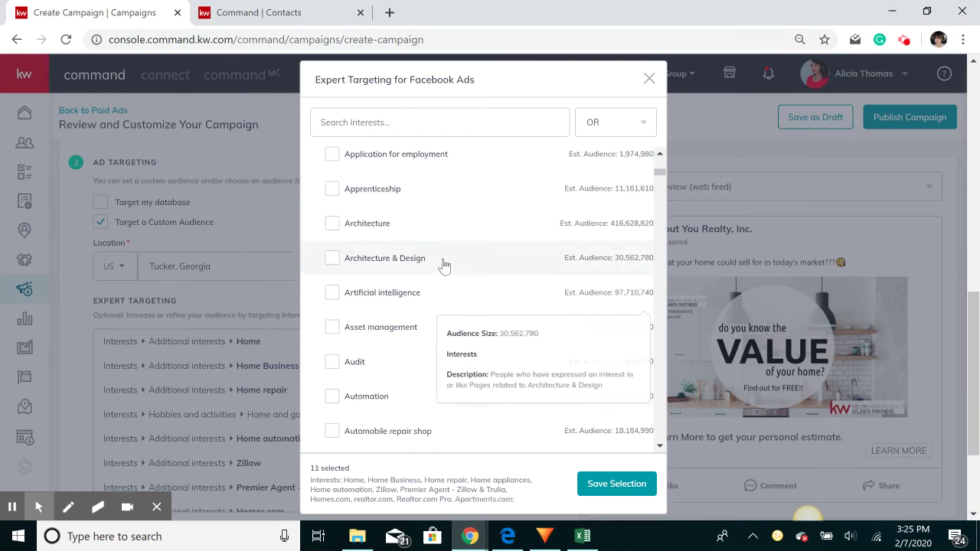
pyautogui.scroll(-5, 444, 265)
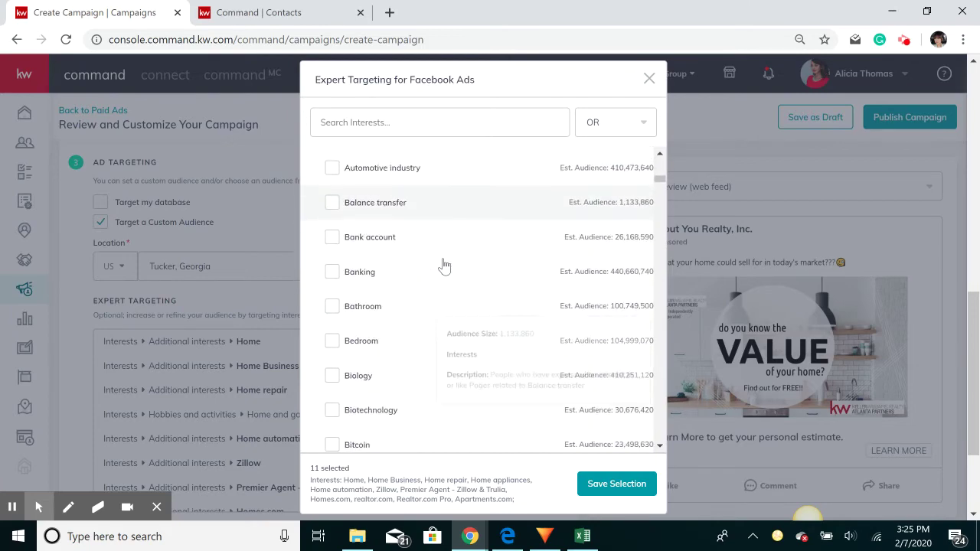
pyautogui.scroll(-4, 444, 265)
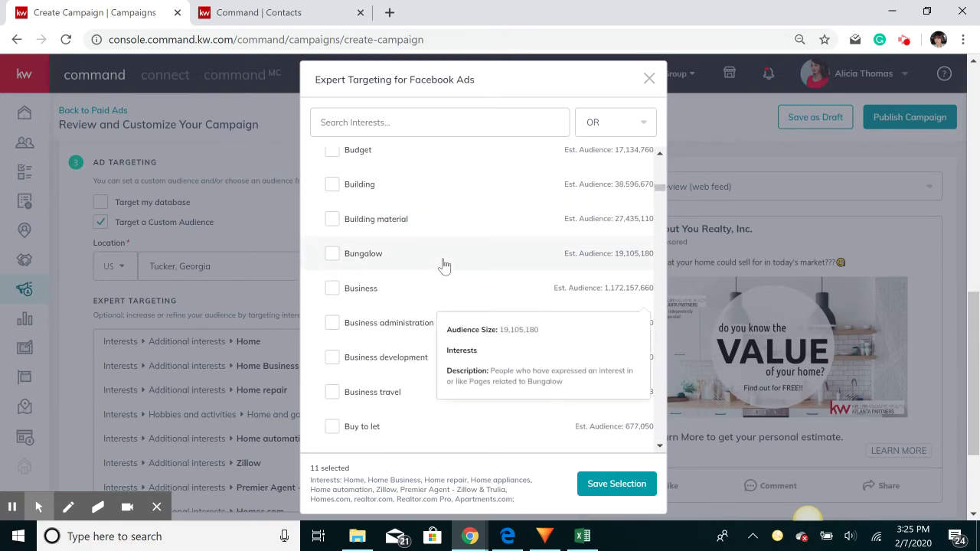
pyautogui.scroll(-6, 443, 258)
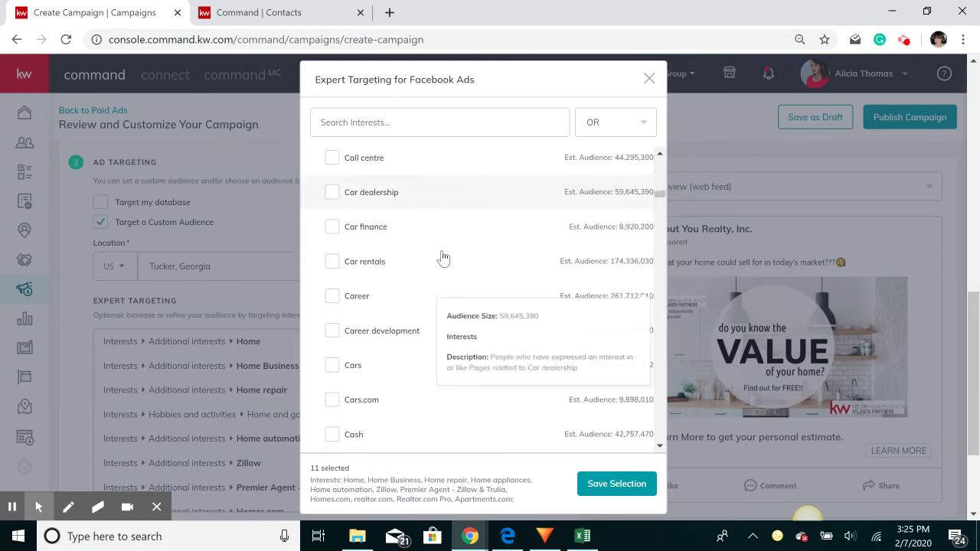
pyautogui.scroll(-3, 443, 258)
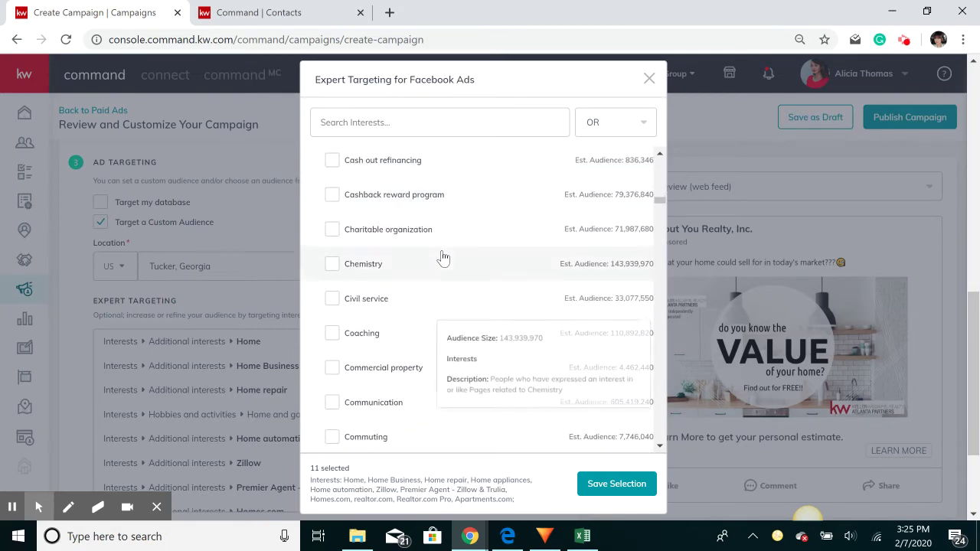
pyautogui.scroll(-2, 455, 299)
pyautogui.scroll(-2, 449, 282)
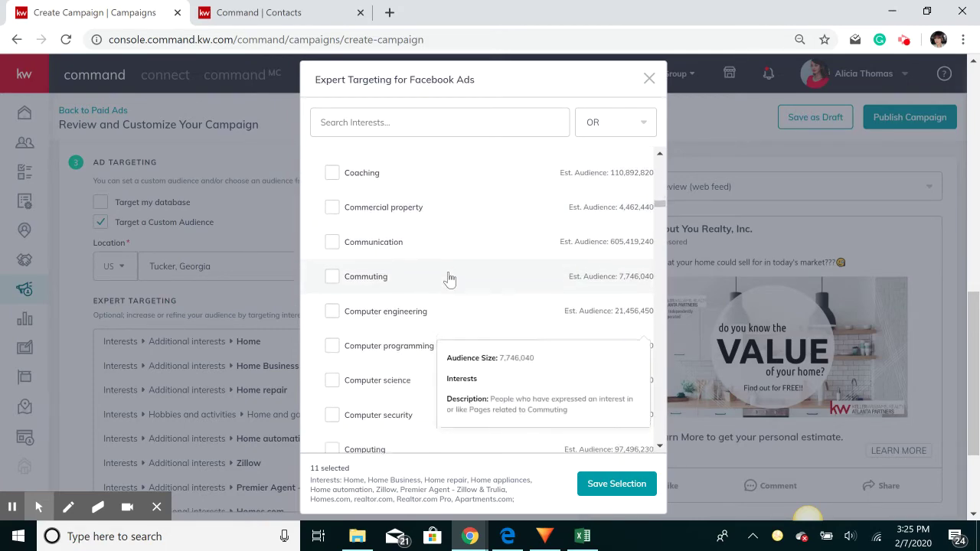
pyautogui.scroll(-1, 449, 280)
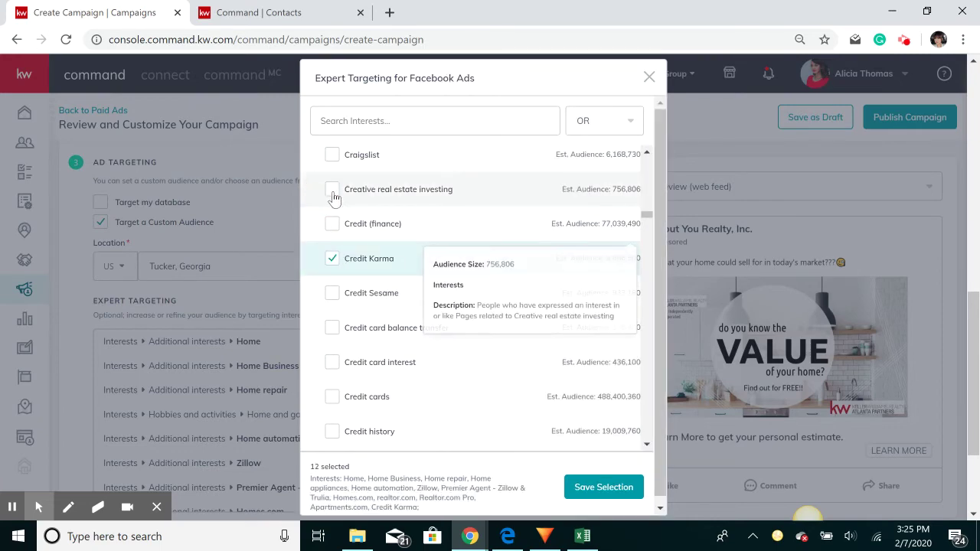
pyautogui.scroll(-4, 475, 275)
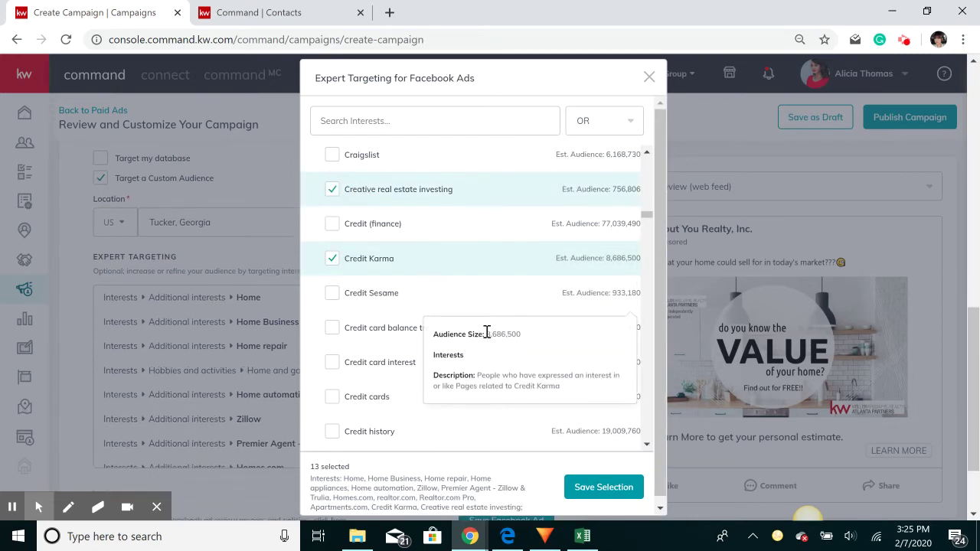
pyautogui.scroll(-5, 411, 284)
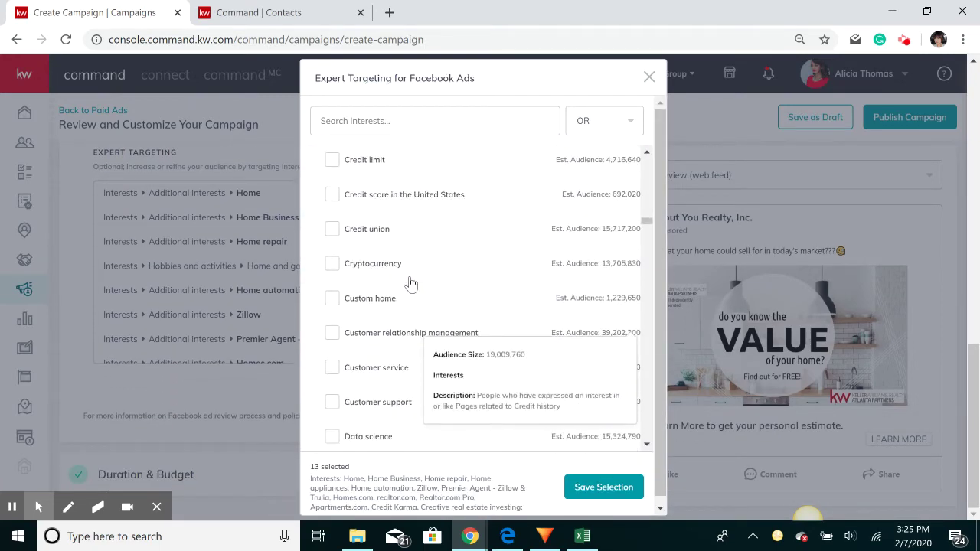
pyautogui.scroll(-8, 411, 283)
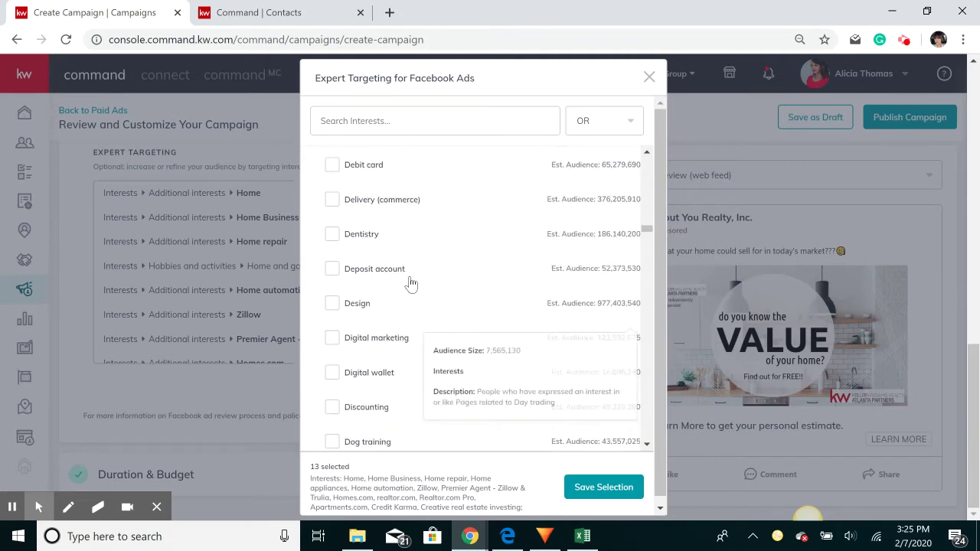
pyautogui.scroll(-8, 411, 283)
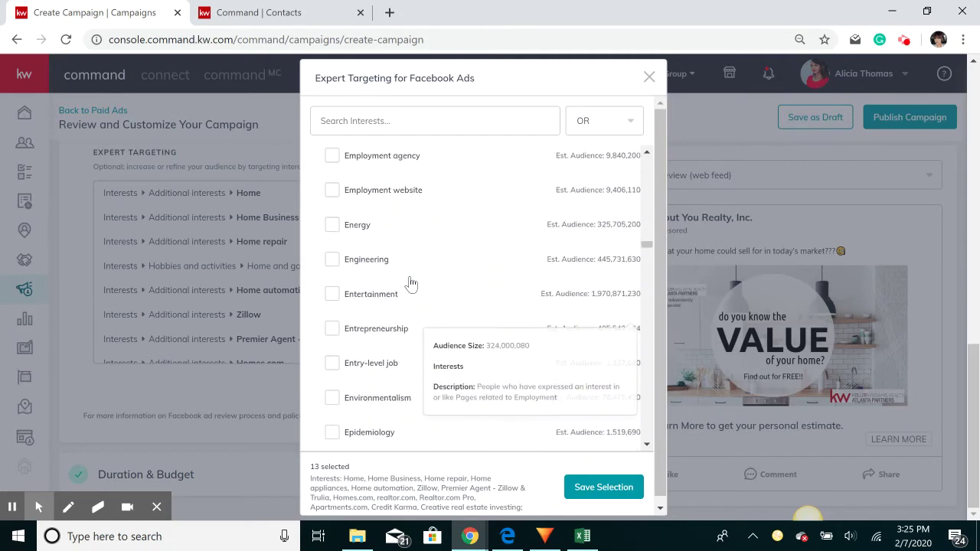
pyautogui.scroll(-4, 411, 283)
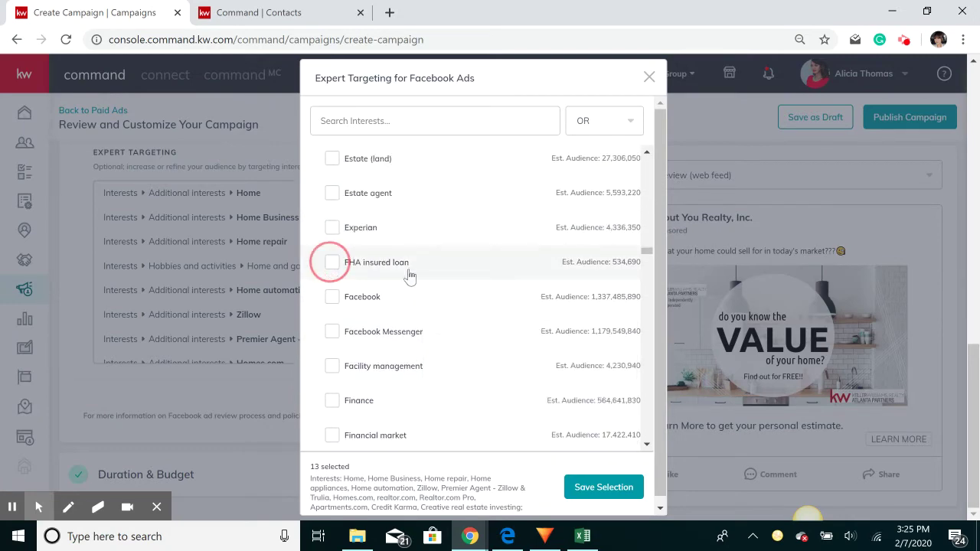
pyautogui.click(332, 261)
# Add the Fixer-upper and For sale by owner interests
pyautogui.scroll(-4, 417, 279)
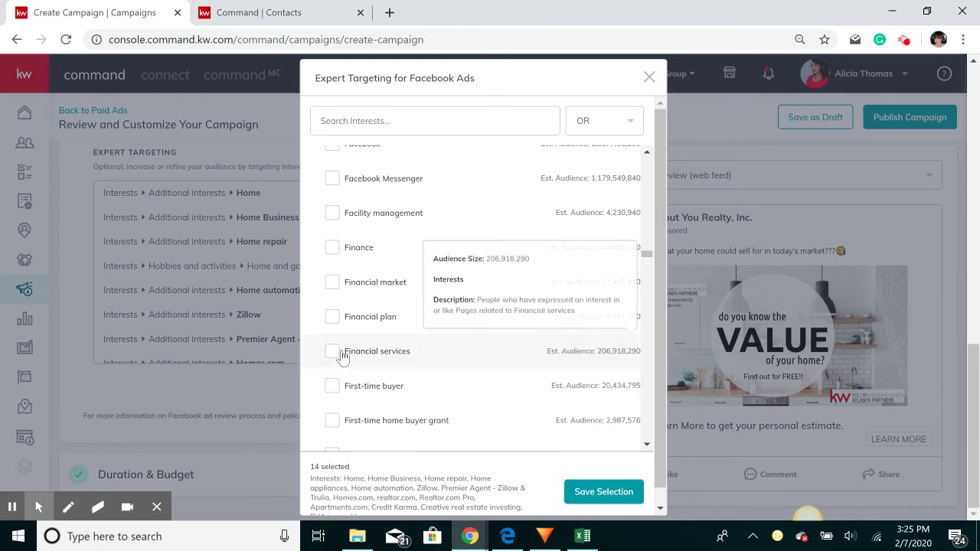
pyautogui.scroll(-1, 330, 312)
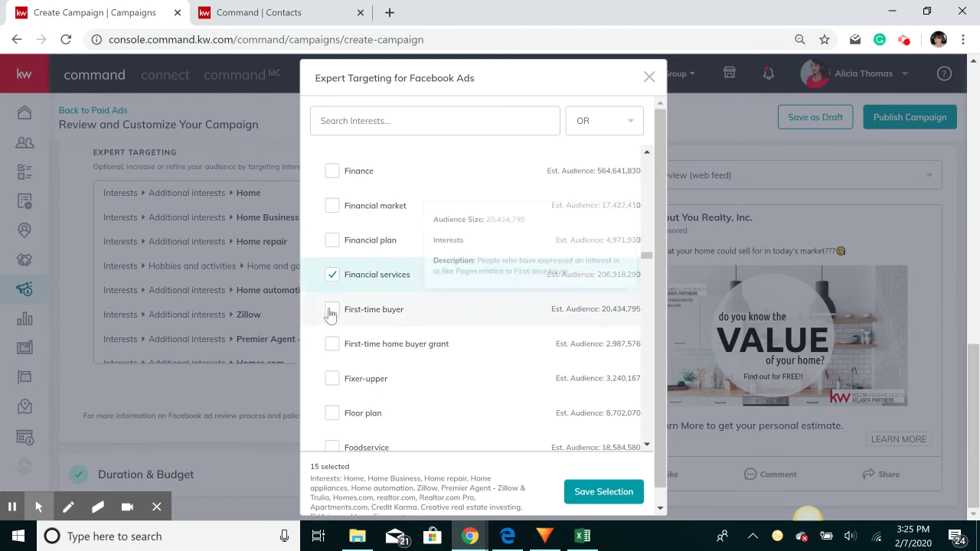
pyautogui.click(337, 379)
pyautogui.scroll(-5, 430, 292)
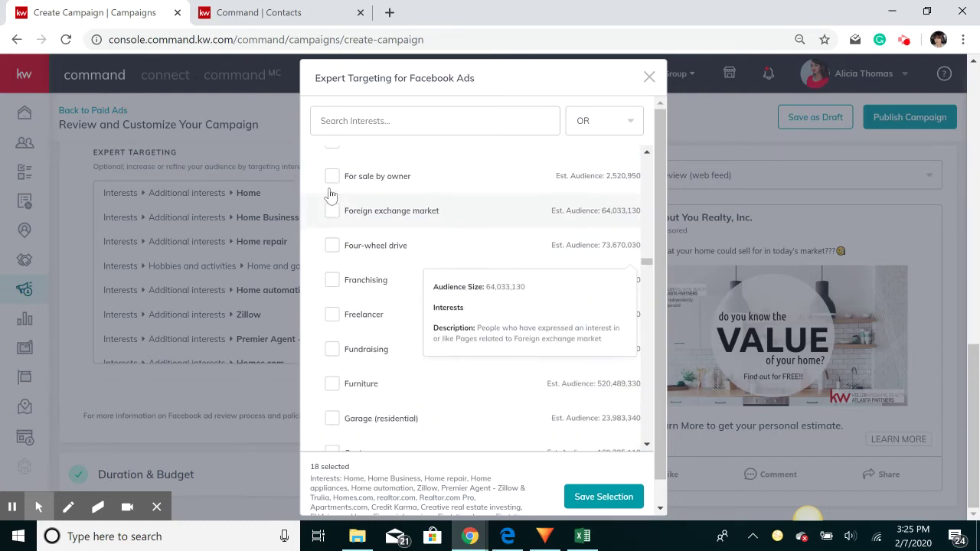
pyautogui.click(330, 177)
pyautogui.scroll(-3, 372, 264)
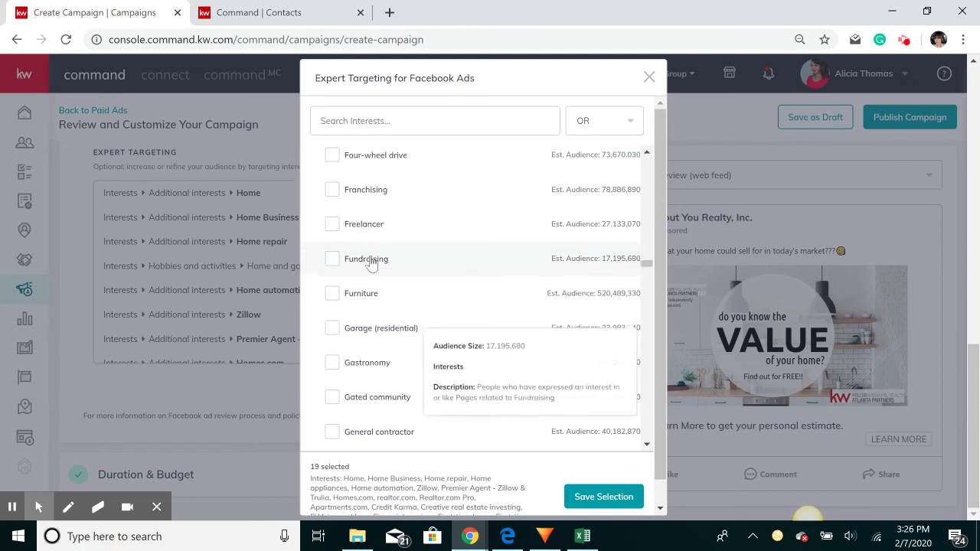
pyautogui.scroll(-4, 371, 264)
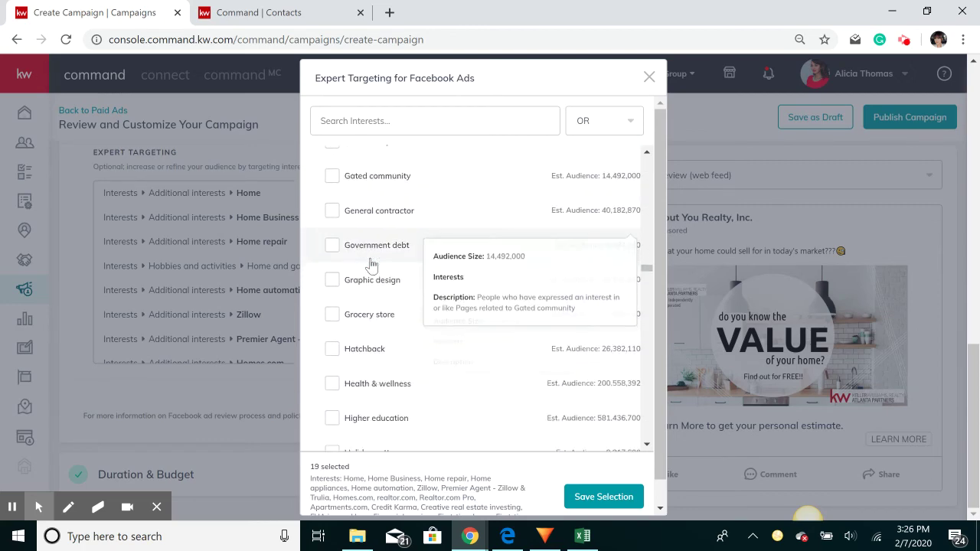
# Add Home construction, Home equity, home equity line of credit, Home equity loan, Home improvement and Homeowner association interests
pyautogui.scroll(-4, 371, 263)
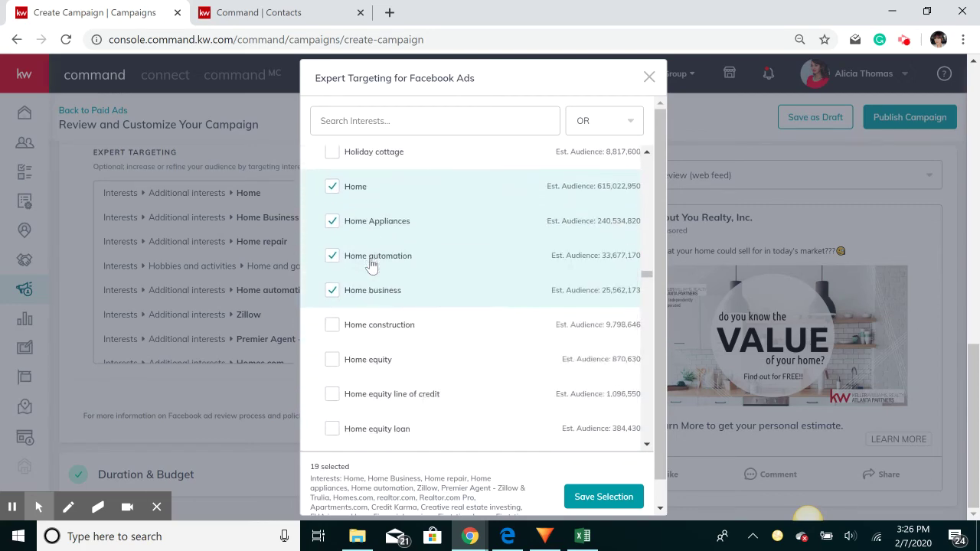
pyautogui.scroll(-3, 371, 264)
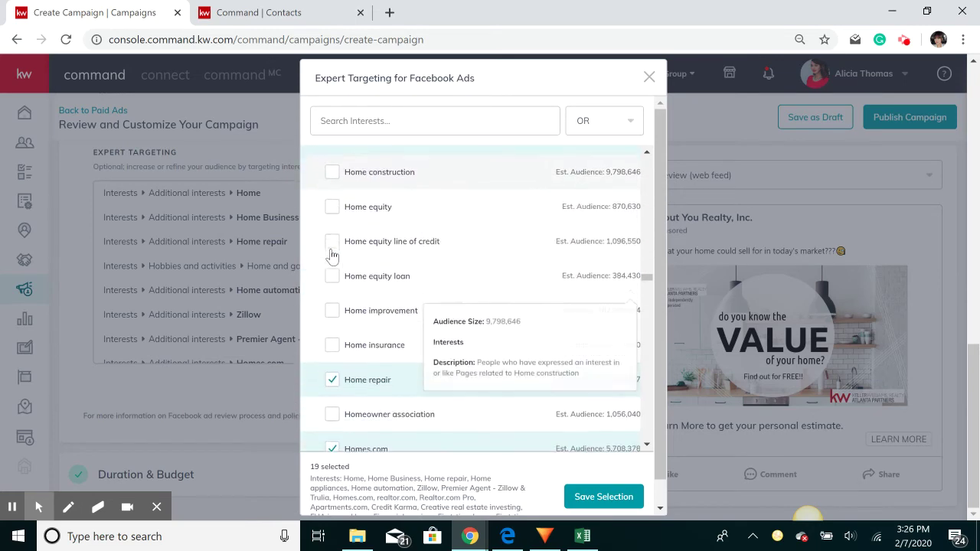
pyautogui.click(331, 172)
pyautogui.click(332, 208)
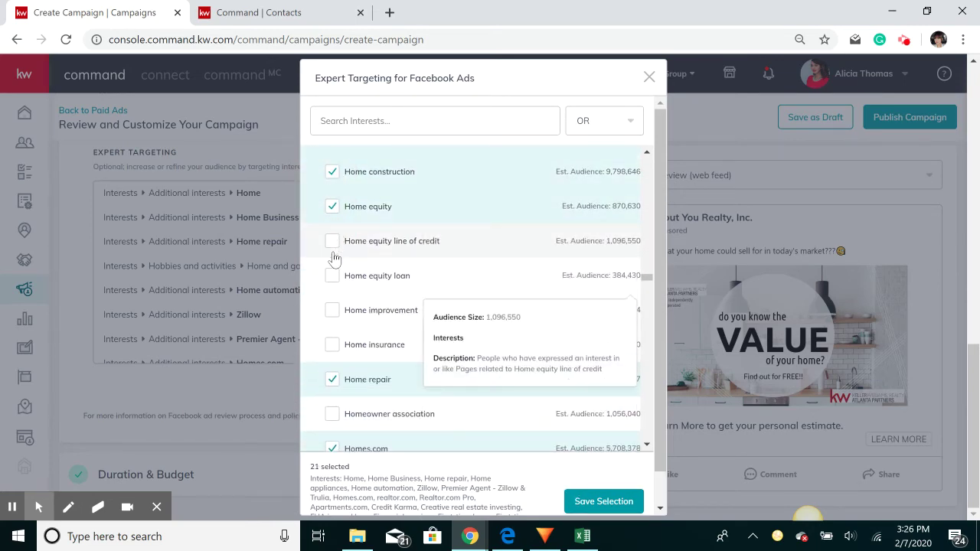
pyautogui.click(333, 279)
pyautogui.click(335, 315)
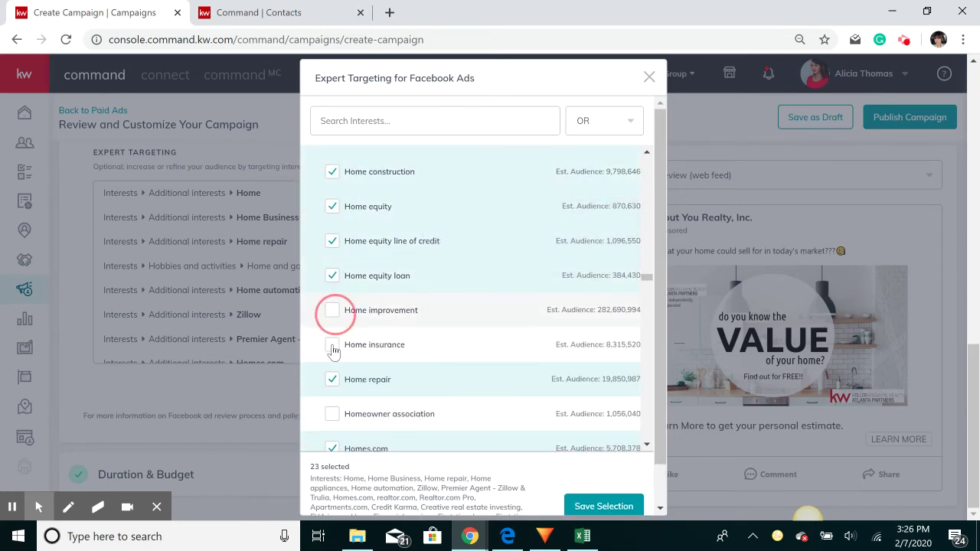
pyautogui.click(334, 414)
pyautogui.click(372, 337)
# Add Interior Design Ideas, Interior design, Investment, Kitchen and a land-related interest
pyautogui.scroll(-5, 383, 306)
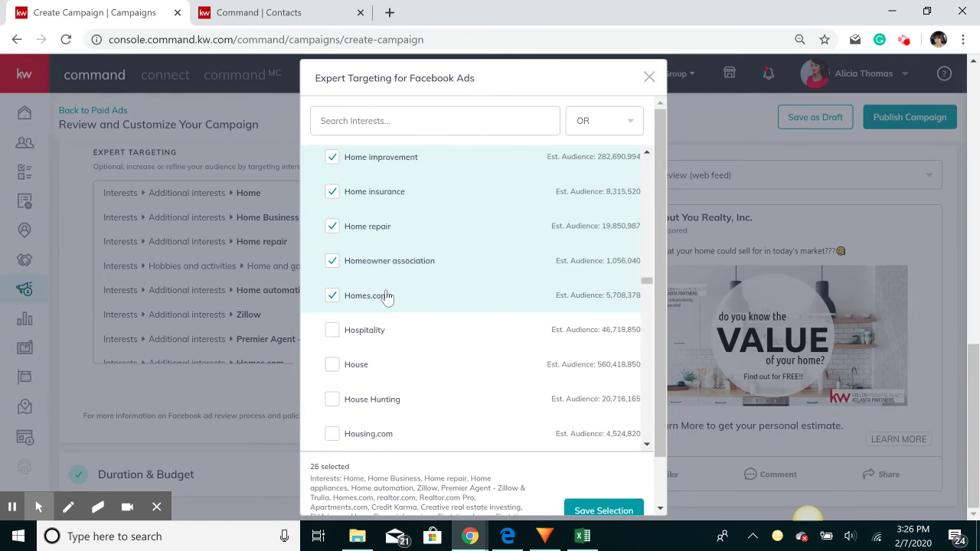
pyautogui.scroll(-1, 386, 297)
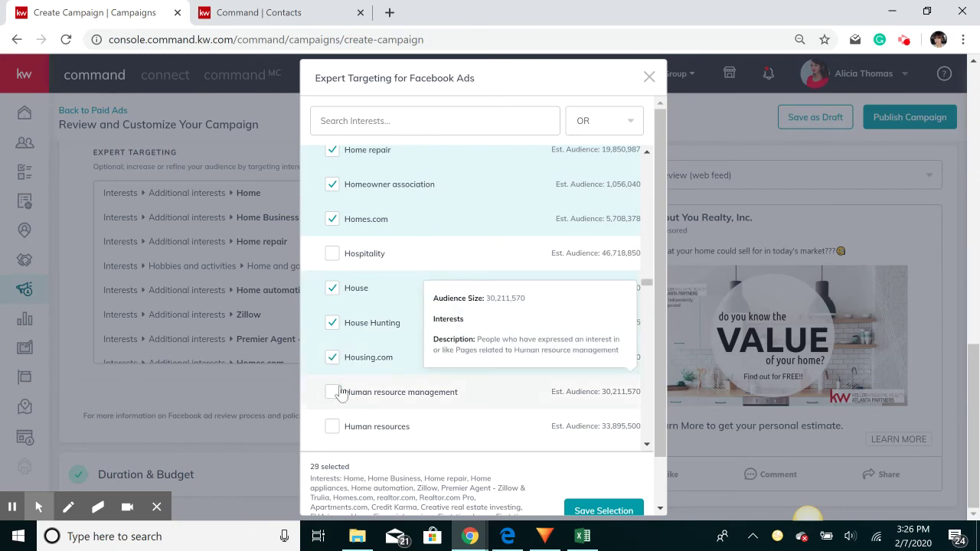
pyautogui.scroll(-2, 335, 390)
pyautogui.scroll(-5, 375, 329)
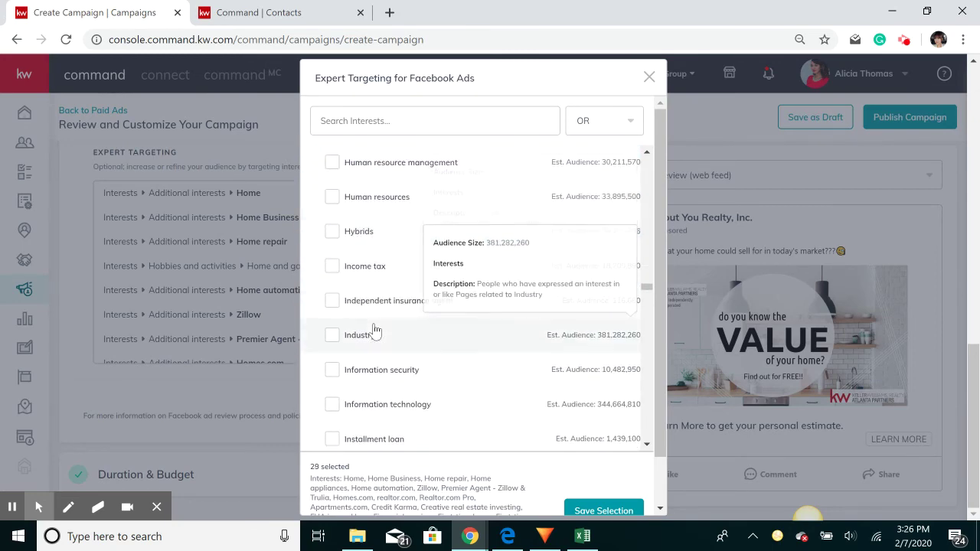
pyautogui.scroll(-1, 375, 329)
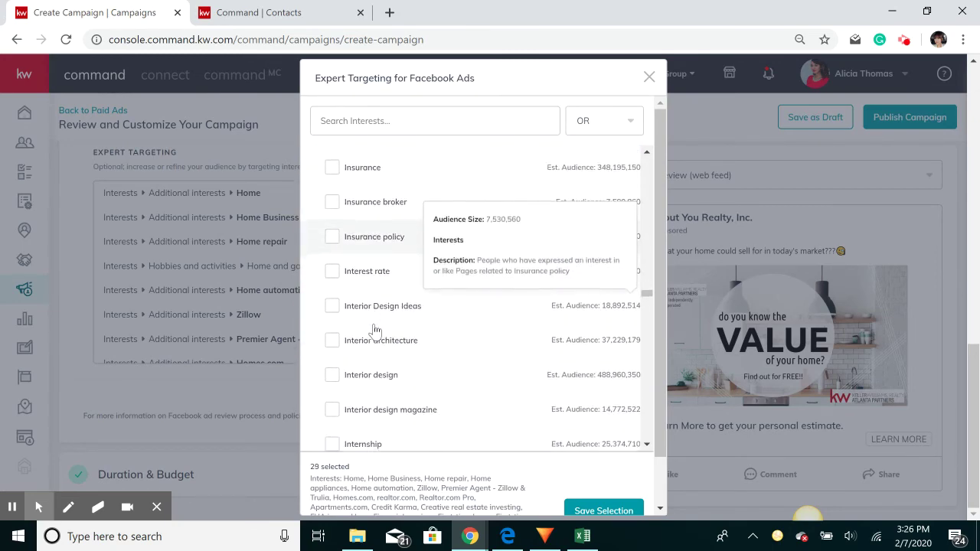
pyautogui.click(332, 306)
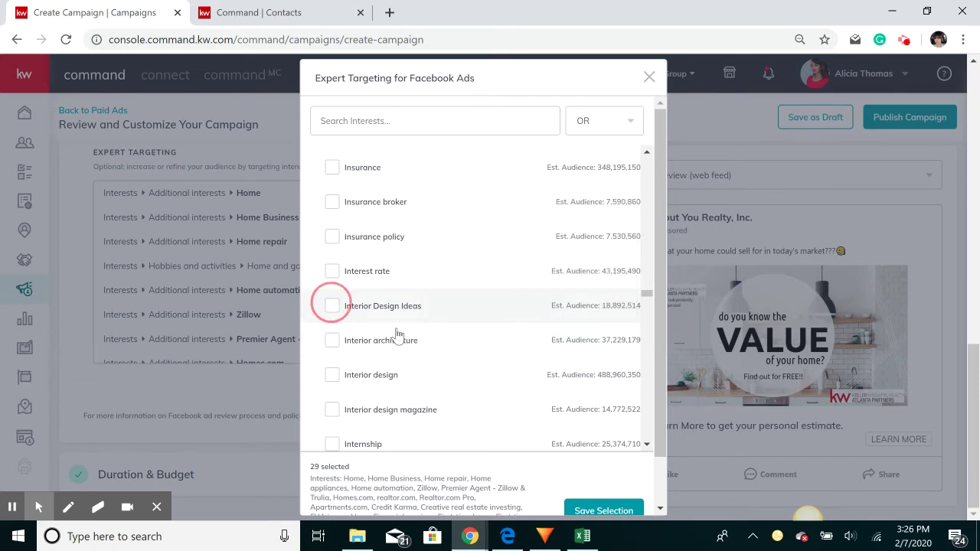
pyautogui.scroll(-2, 398, 334)
pyautogui.click(331, 299)
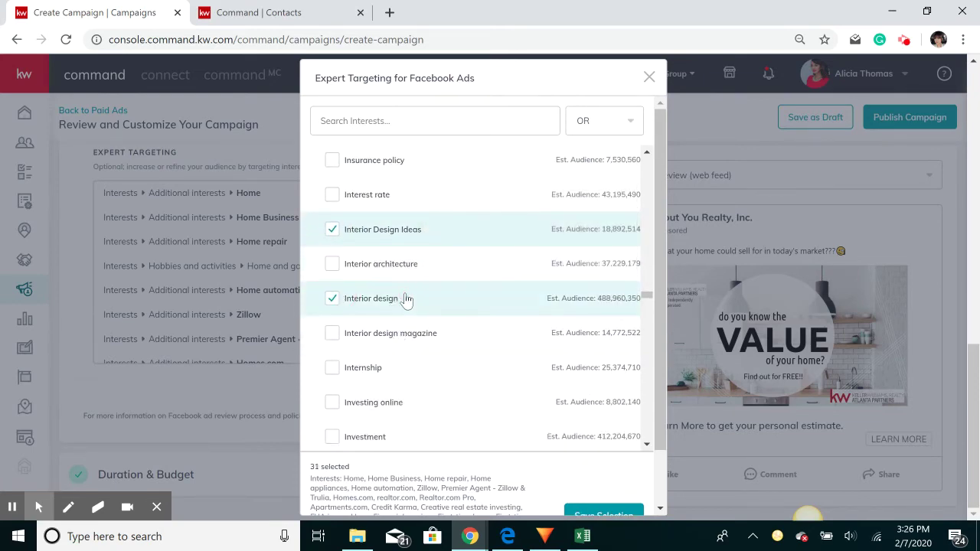
pyautogui.scroll(-4, 406, 299)
pyautogui.click(335, 291)
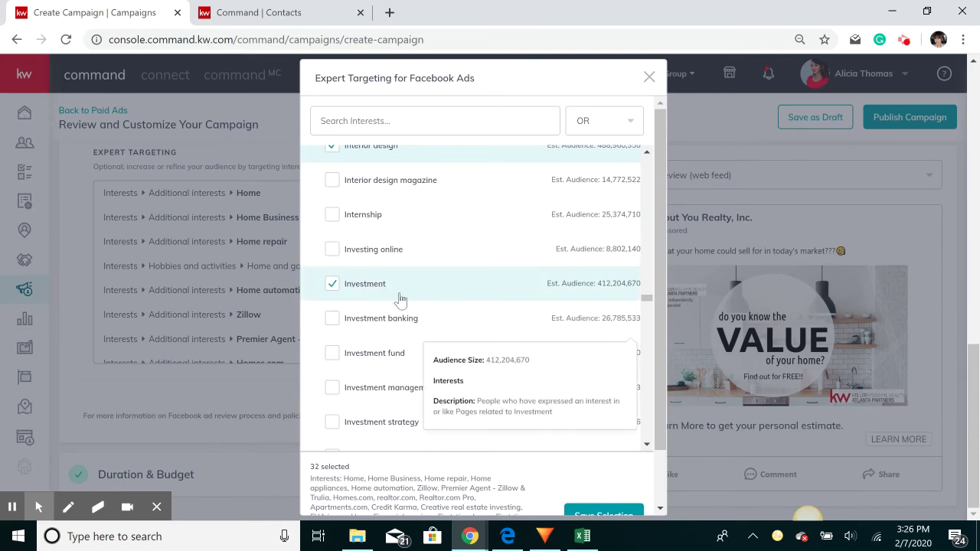
pyautogui.scroll(-4, 395, 297)
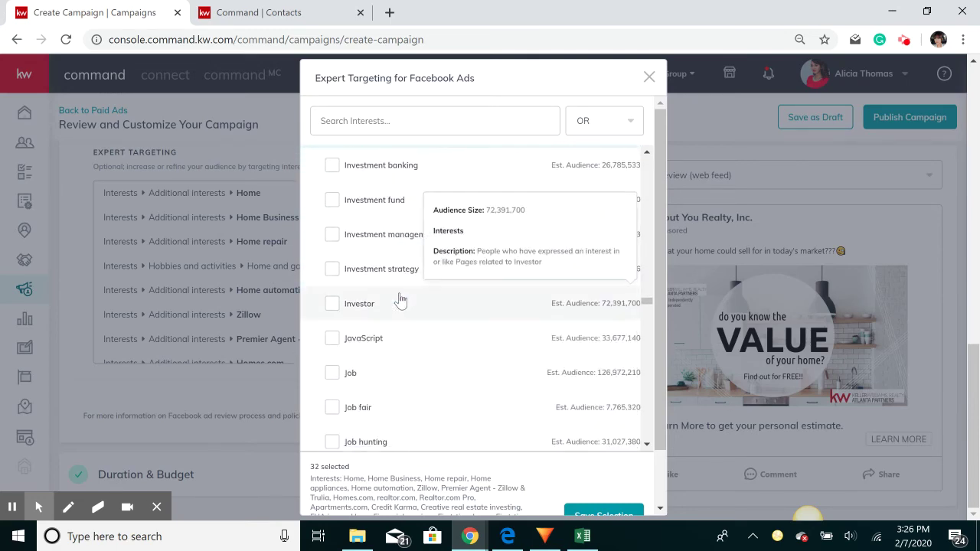
pyautogui.scroll(-3, 400, 299)
pyautogui.scroll(-3, 403, 304)
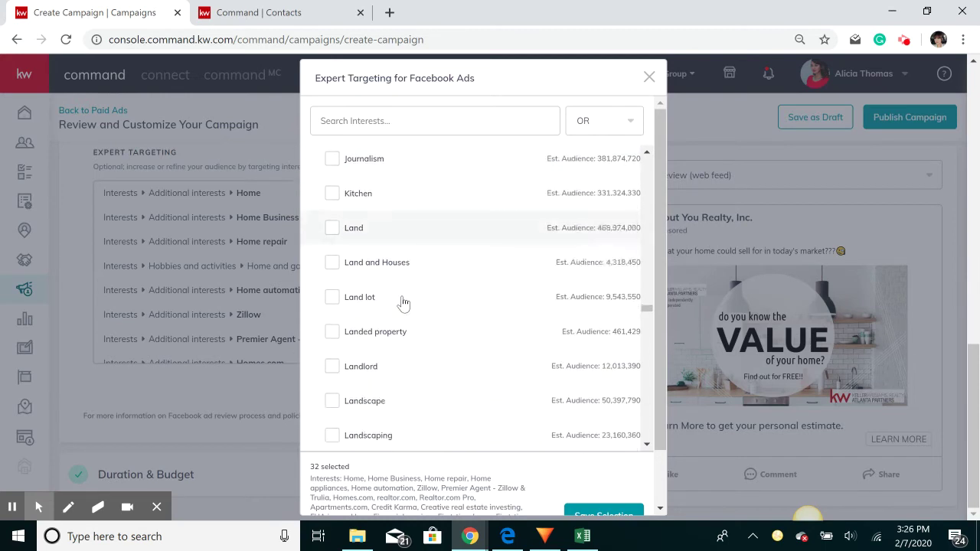
pyautogui.click(332, 193)
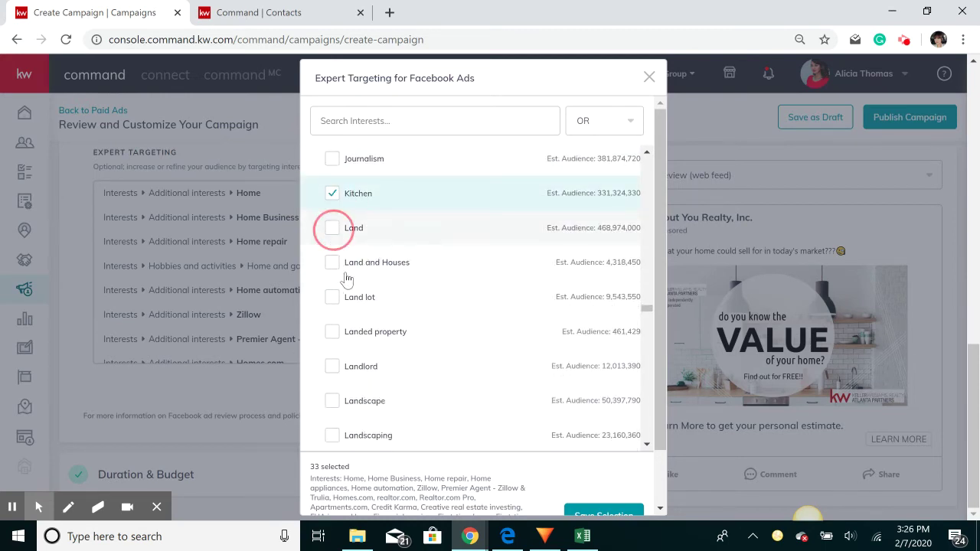
pyautogui.click(334, 367)
# Add Loan officer, Luxury real estate, Mortgage insurance, Mortgage loans and Pre-qualification (lending) interests
pyautogui.scroll(-3, 431, 367)
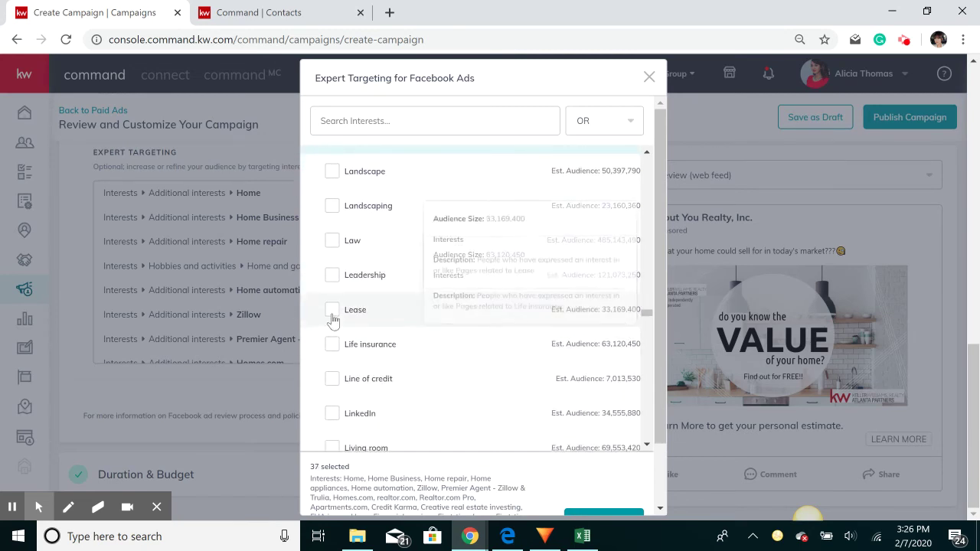
pyautogui.scroll(-3, 436, 334)
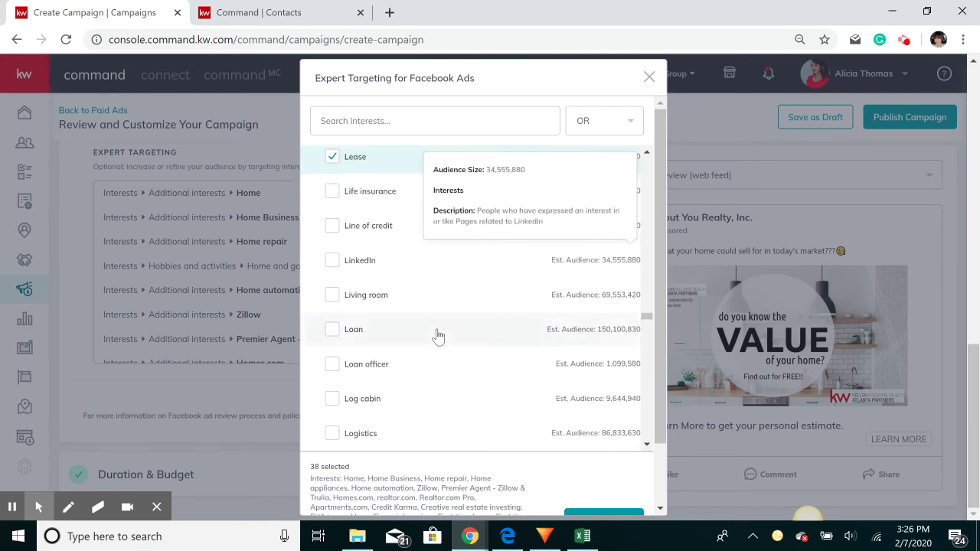
pyautogui.click(331, 288)
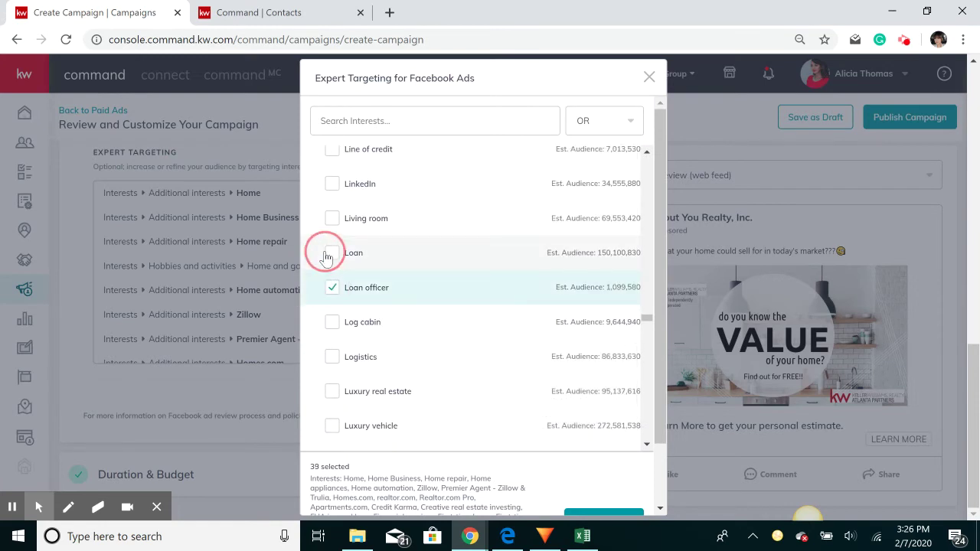
pyautogui.scroll(-2, 401, 301)
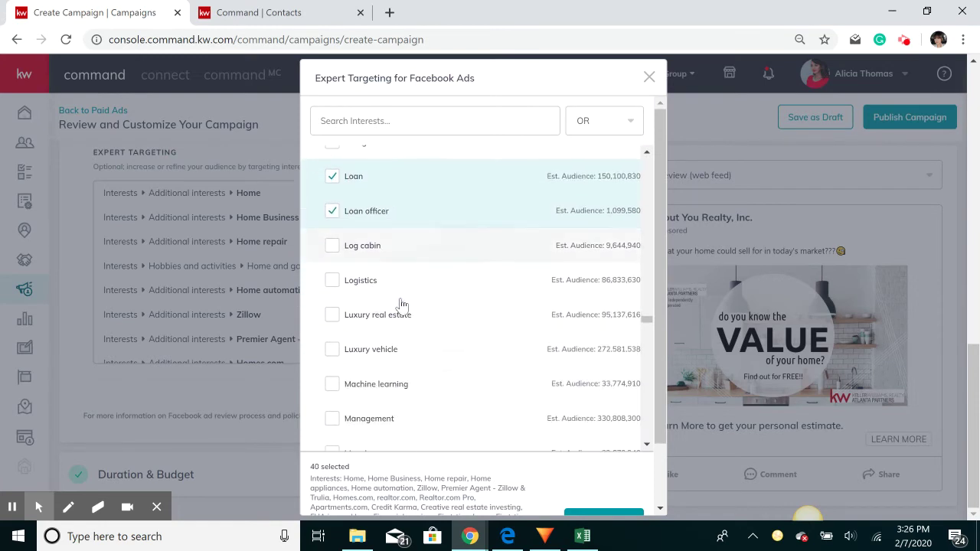
pyautogui.click(332, 242)
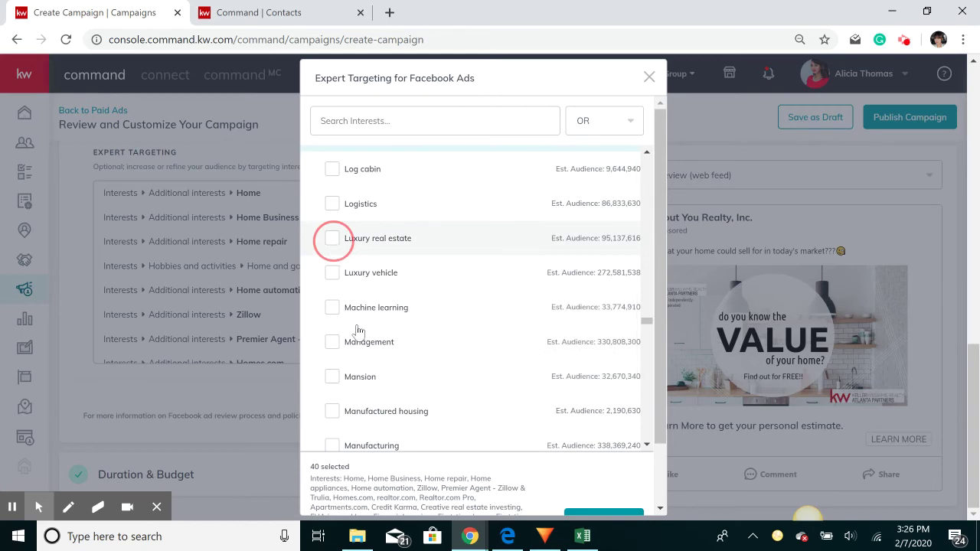
pyautogui.scroll(-3, 358, 330)
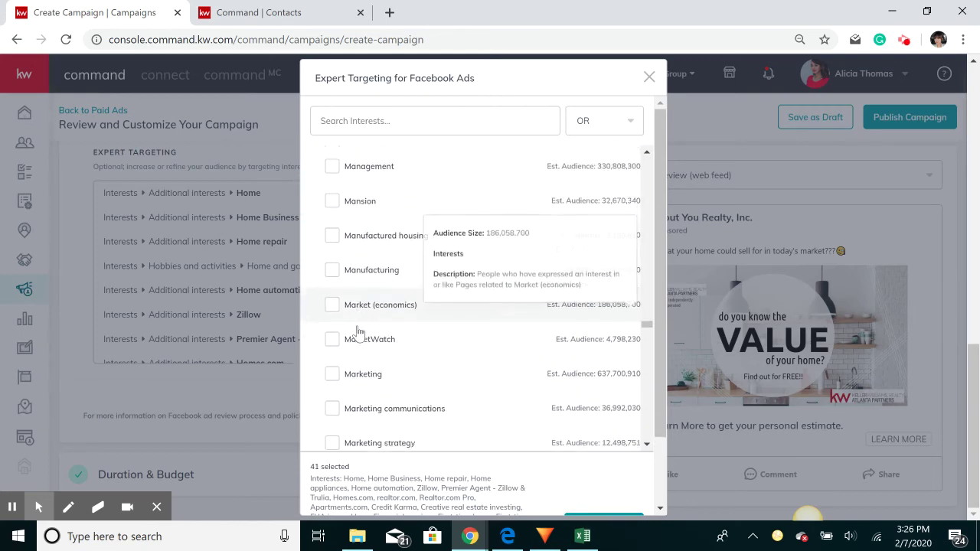
pyautogui.scroll(-4, 358, 331)
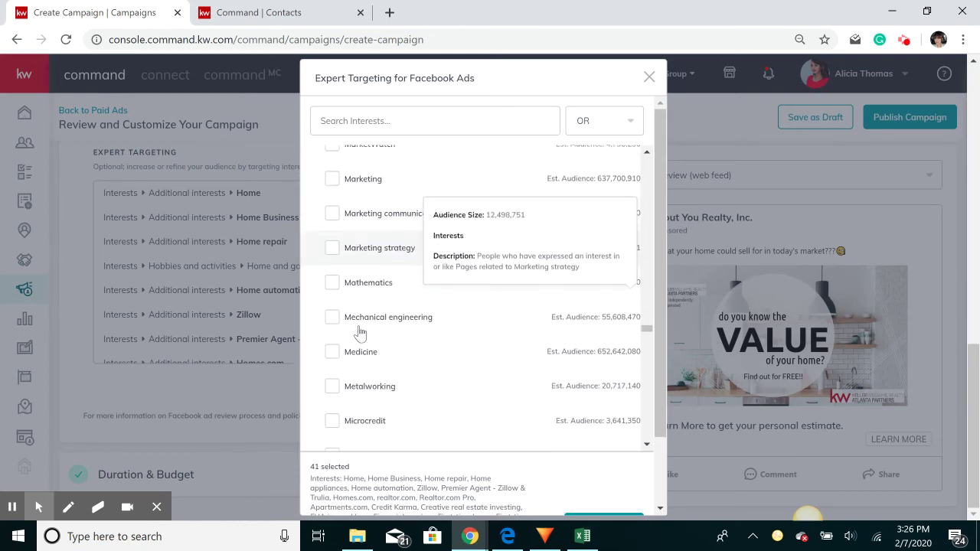
pyautogui.scroll(-7, 359, 334)
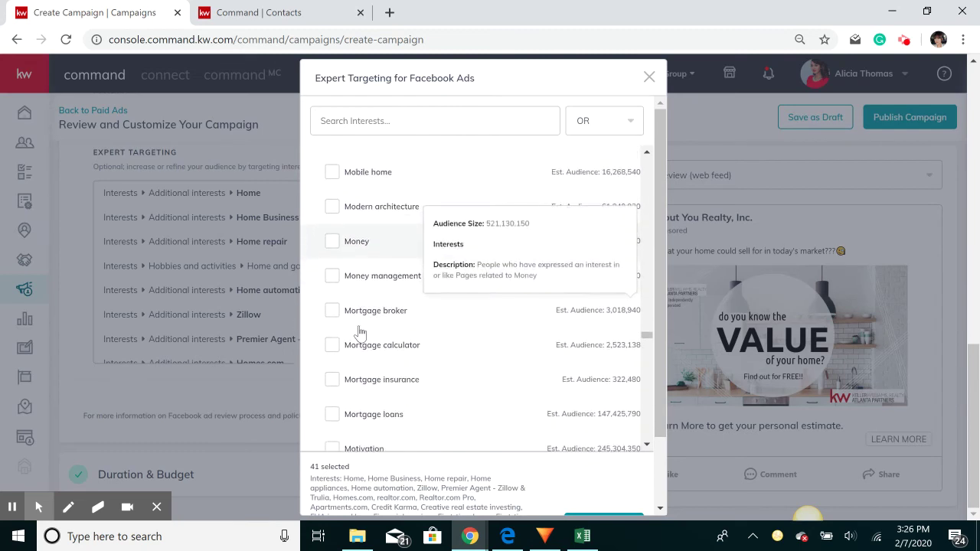
pyautogui.click(338, 379)
pyautogui.click(339, 417)
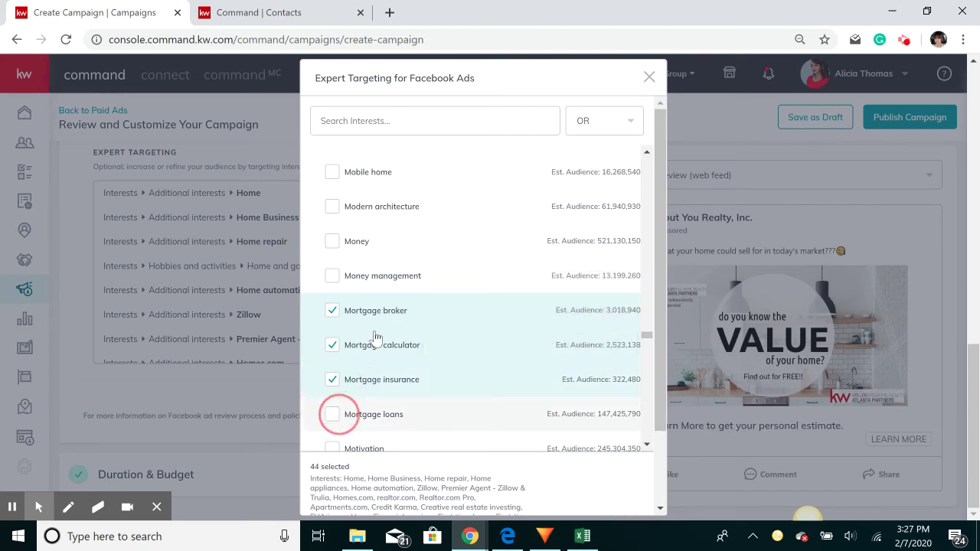
pyautogui.scroll(-7, 467, 339)
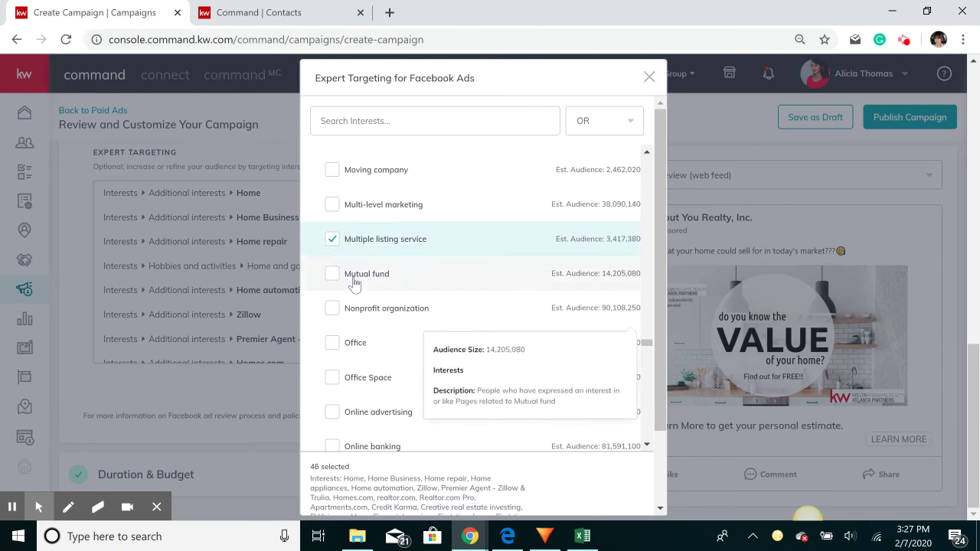
pyautogui.scroll(-3, 396, 301)
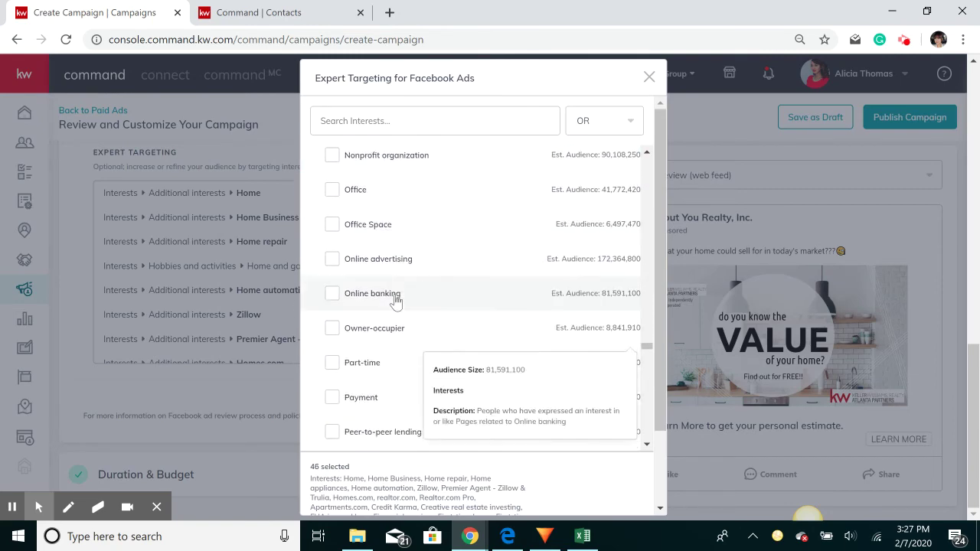
pyautogui.scroll(-5, 395, 301)
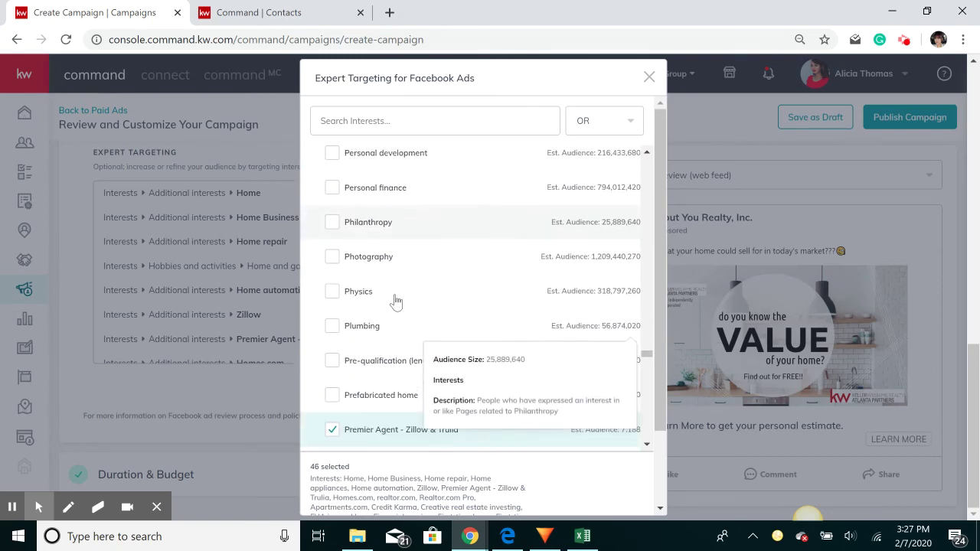
pyautogui.scroll(-2, 396, 301)
pyautogui.click(332, 284)
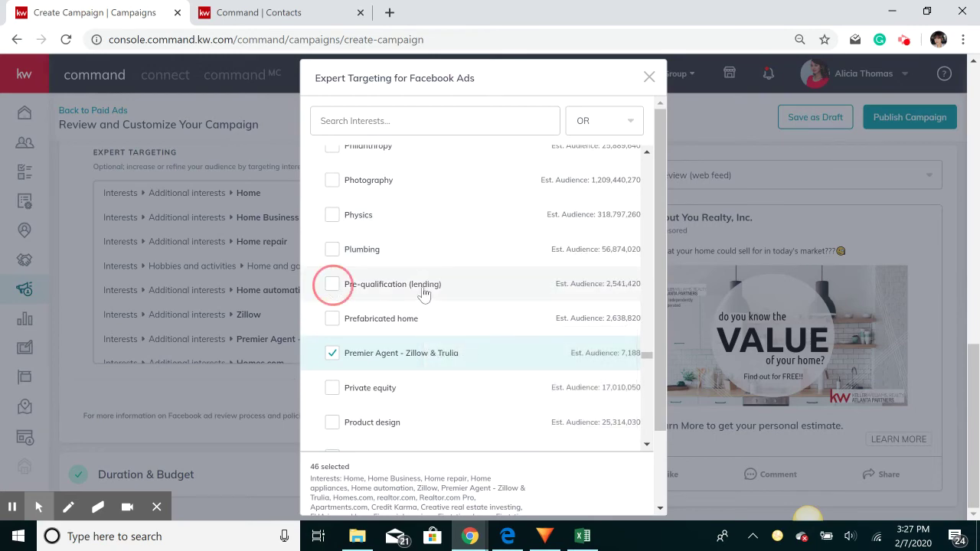
# Add Property finder, Property, and Real estate plus its appraisal, broker, development, economics, entrepreneur variants
pyautogui.scroll(-1, 424, 295)
pyautogui.scroll(-5, 425, 294)
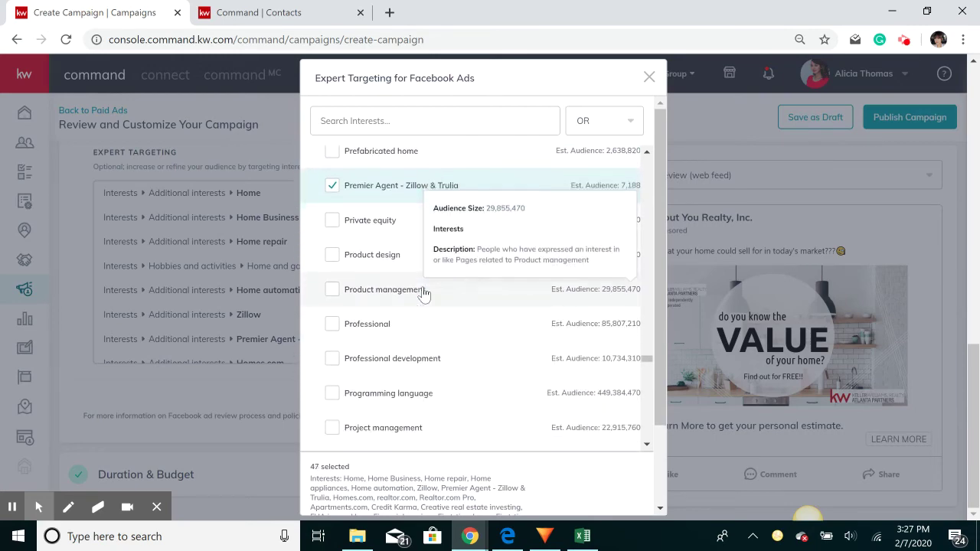
pyautogui.scroll(-5, 424, 294)
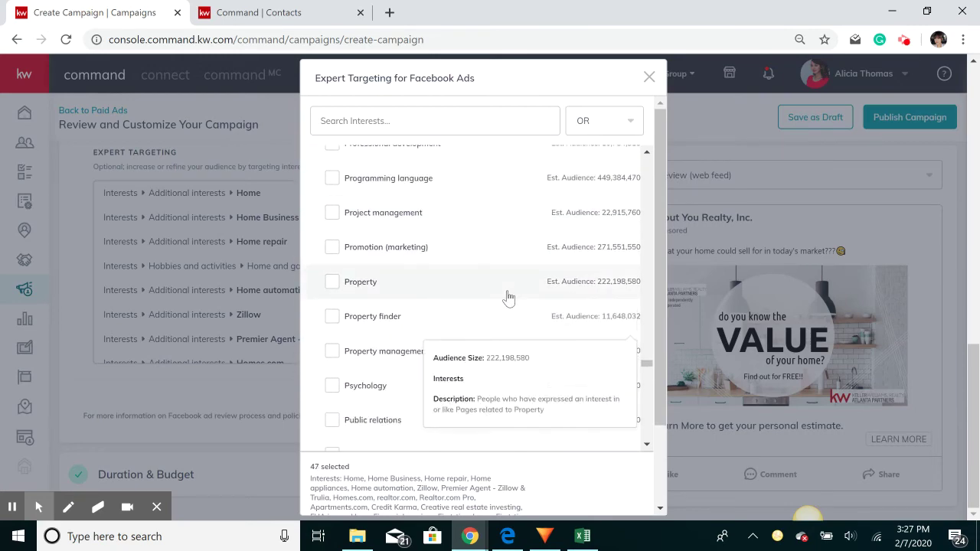
pyautogui.click(331, 239)
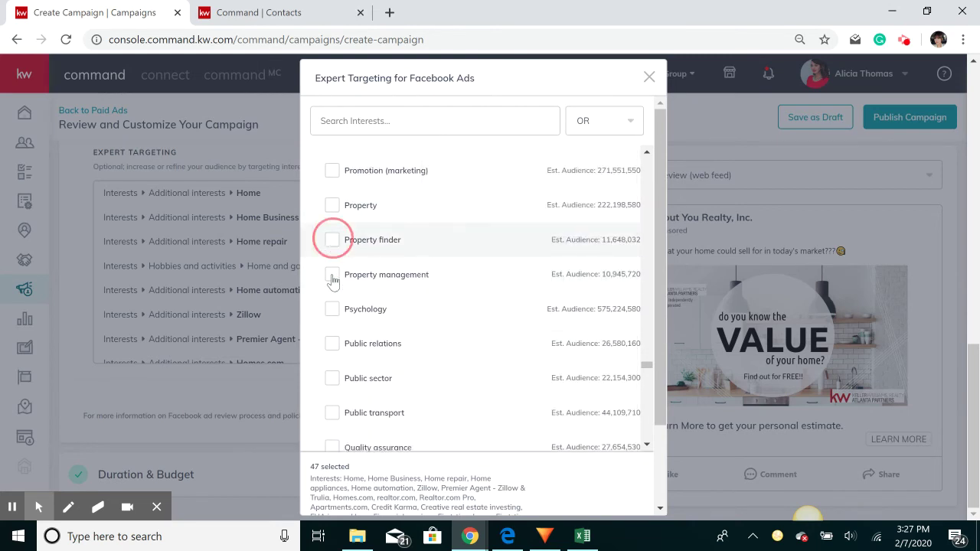
pyautogui.click(331, 205)
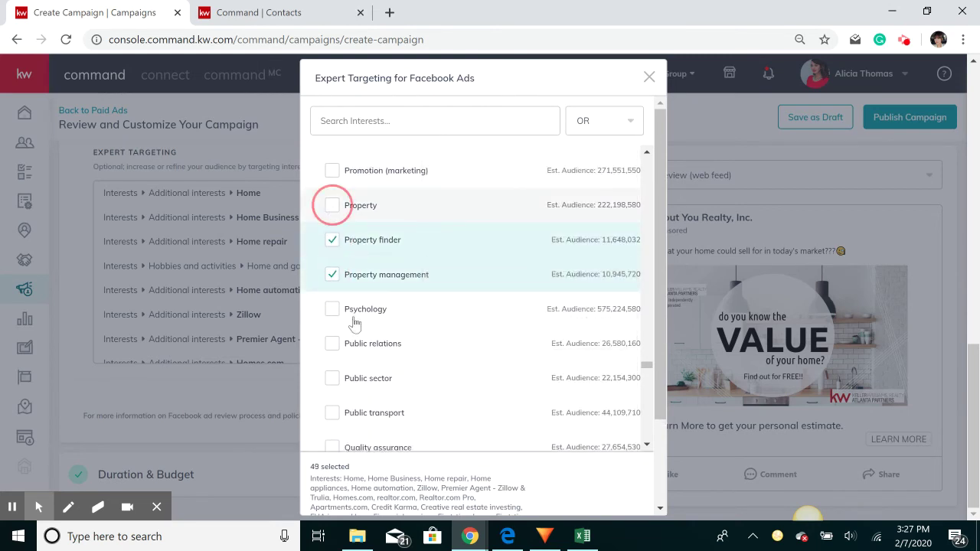
pyautogui.scroll(-2, 332, 350)
pyautogui.scroll(-3, 334, 354)
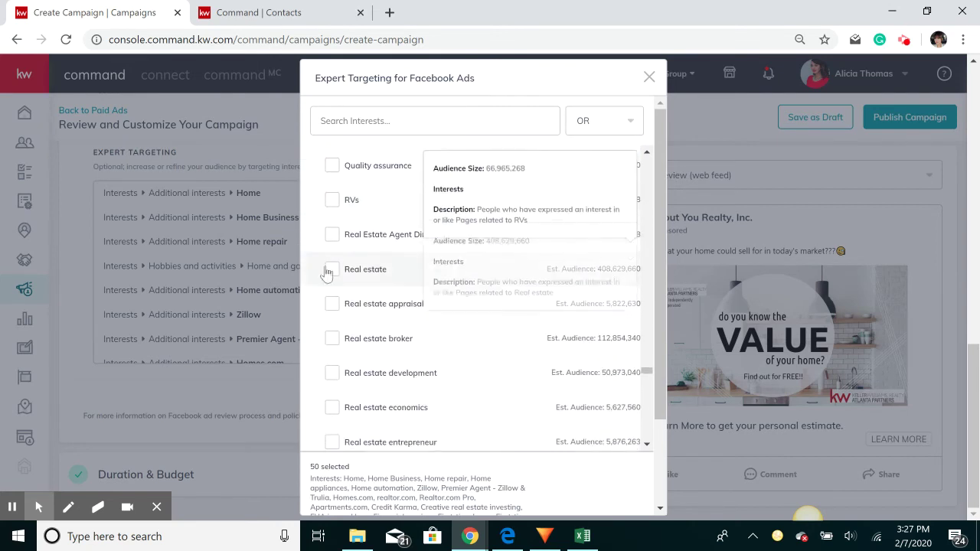
pyautogui.click(332, 270)
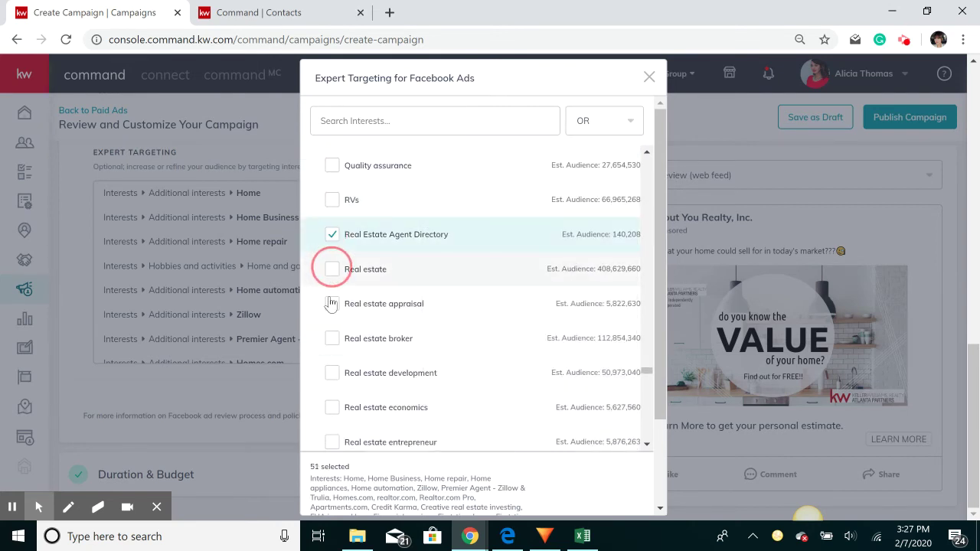
pyautogui.click(334, 305)
pyautogui.click(334, 339)
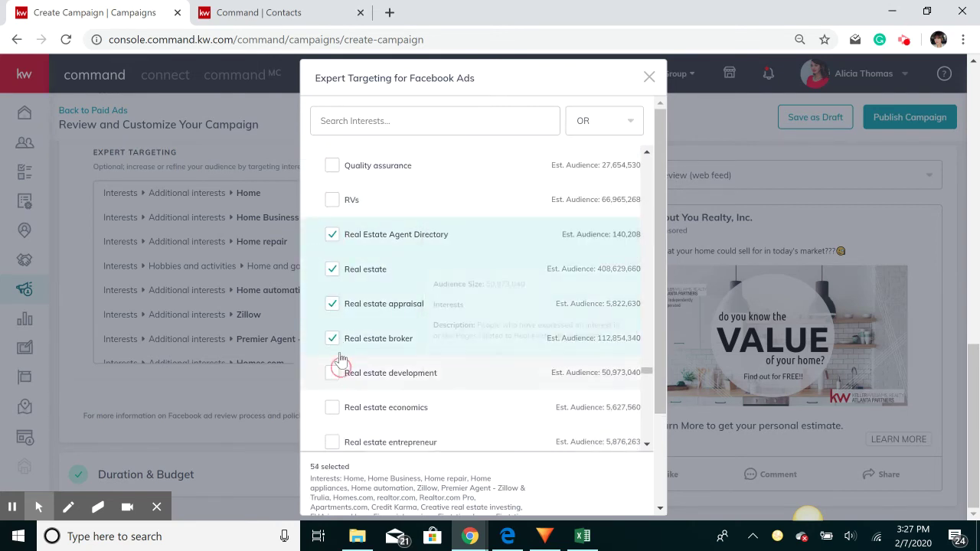
pyautogui.click(331, 373)
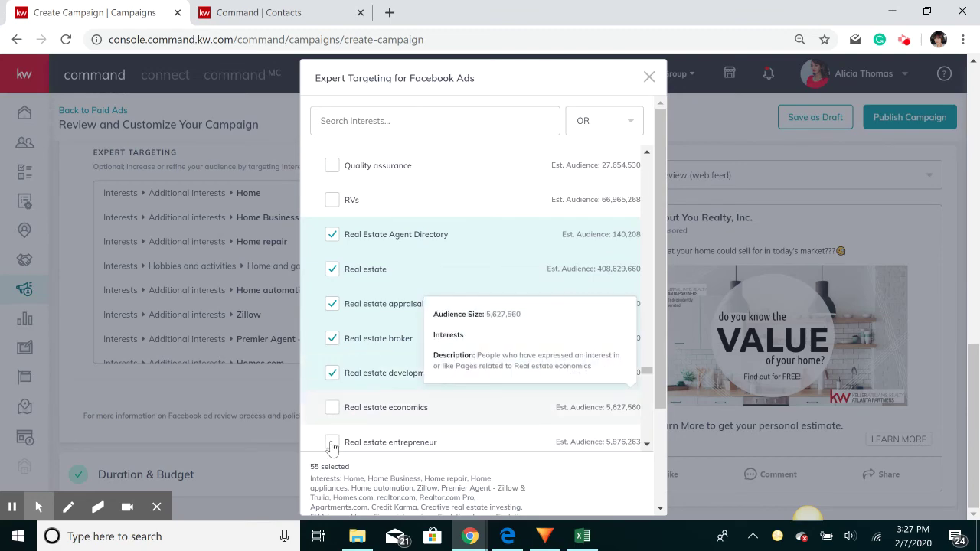
pyautogui.click(332, 407)
pyautogui.click(332, 442)
# Add Real estate investing, Real estate investment club, Real property, Refinancing, Remortgage and Rent-to-own
pyautogui.scroll(-3, 376, 268)
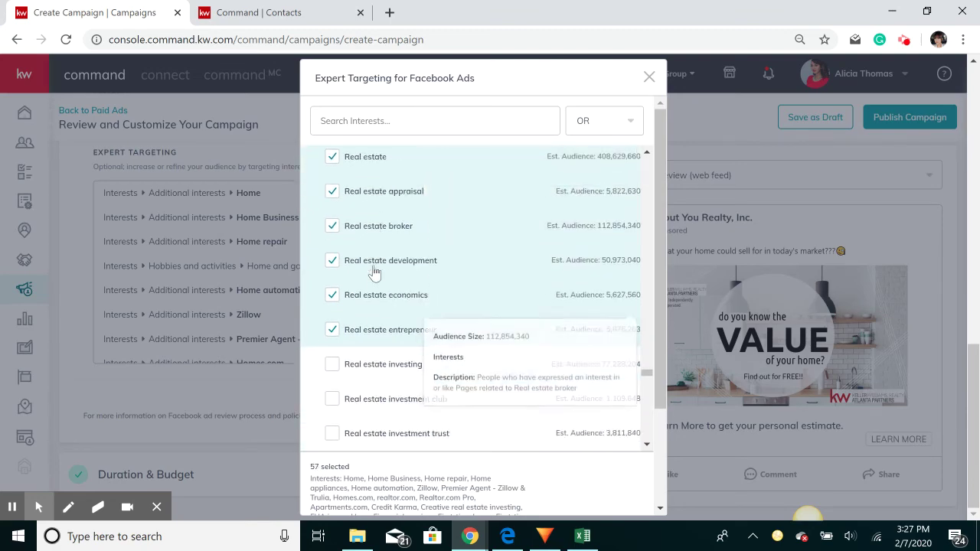
pyautogui.click(331, 288)
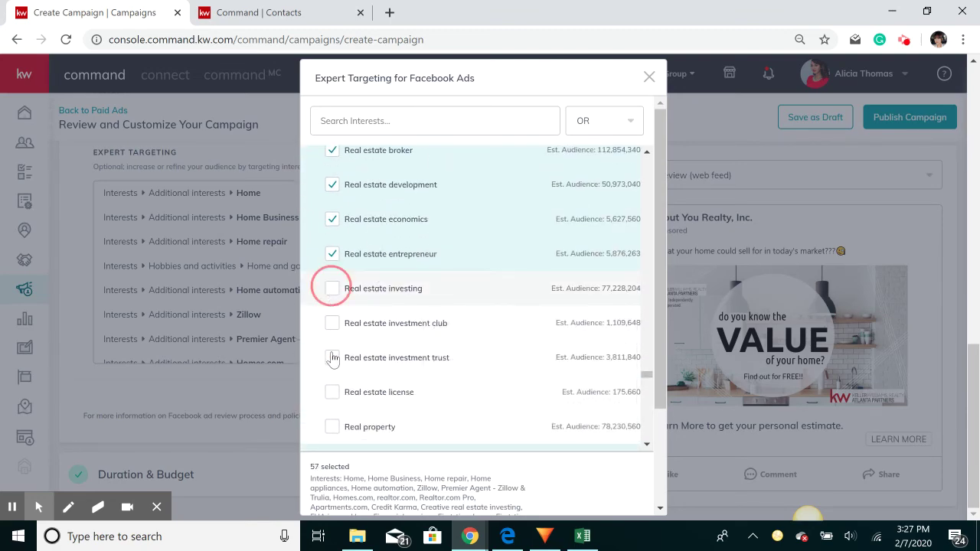
pyautogui.click(331, 322)
pyautogui.scroll(-2, 390, 255)
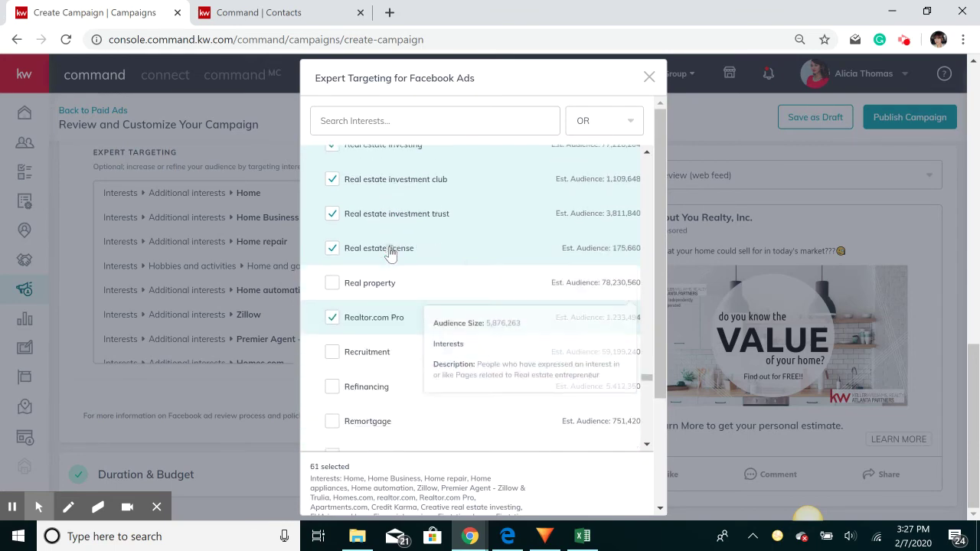
pyautogui.click(333, 273)
pyautogui.scroll(-2, 420, 307)
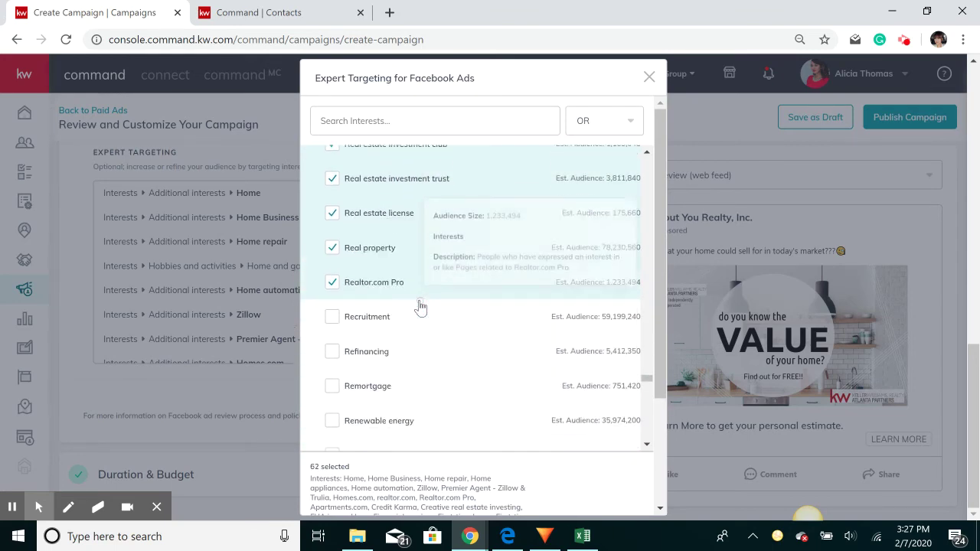
pyautogui.click(332, 301)
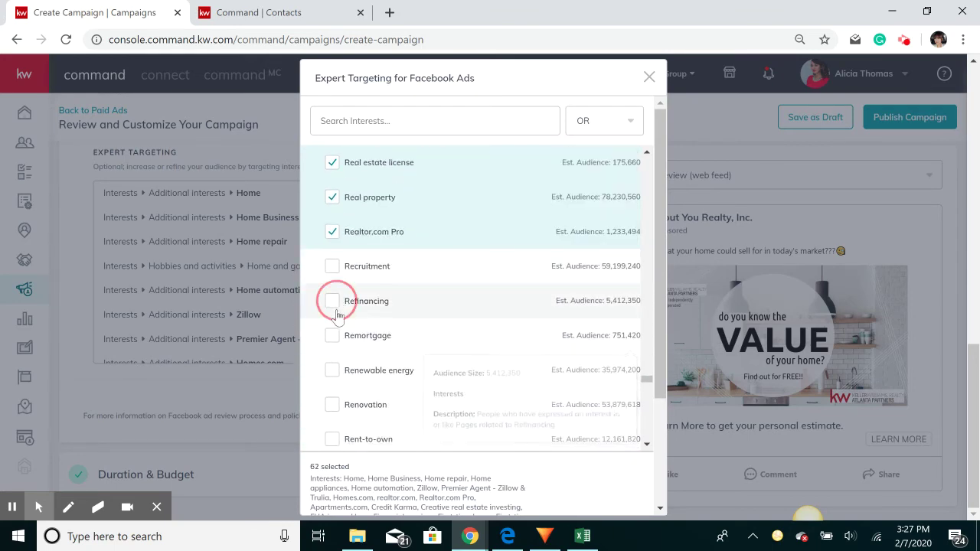
pyautogui.click(434, 328)
pyautogui.scroll(-2, 441, 322)
pyautogui.click(337, 365)
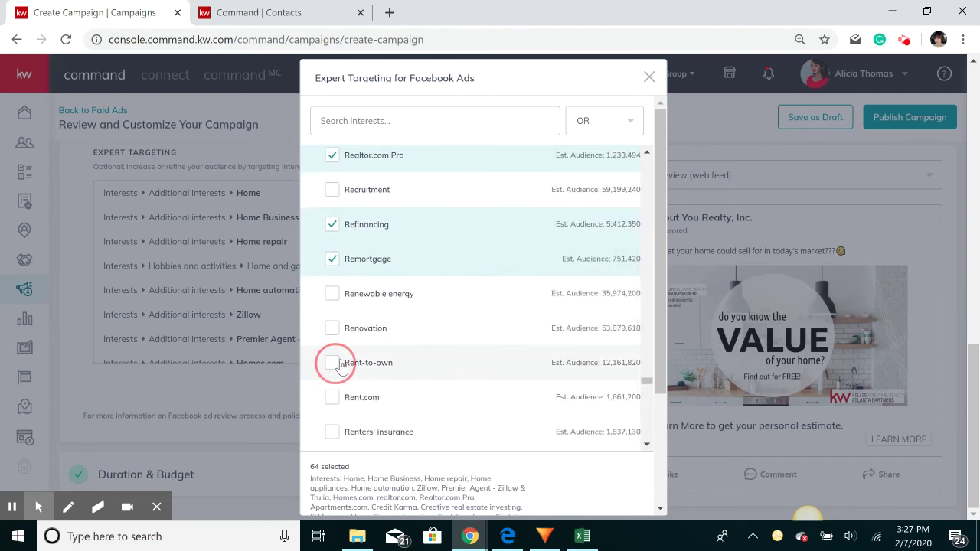
# Add Rent.com, Renters' insurance, Renting, Residential area and Reverse mortgage interests
pyautogui.scroll(-1, 348, 306)
pyautogui.click(332, 349)
pyautogui.scroll(-3, 333, 300)
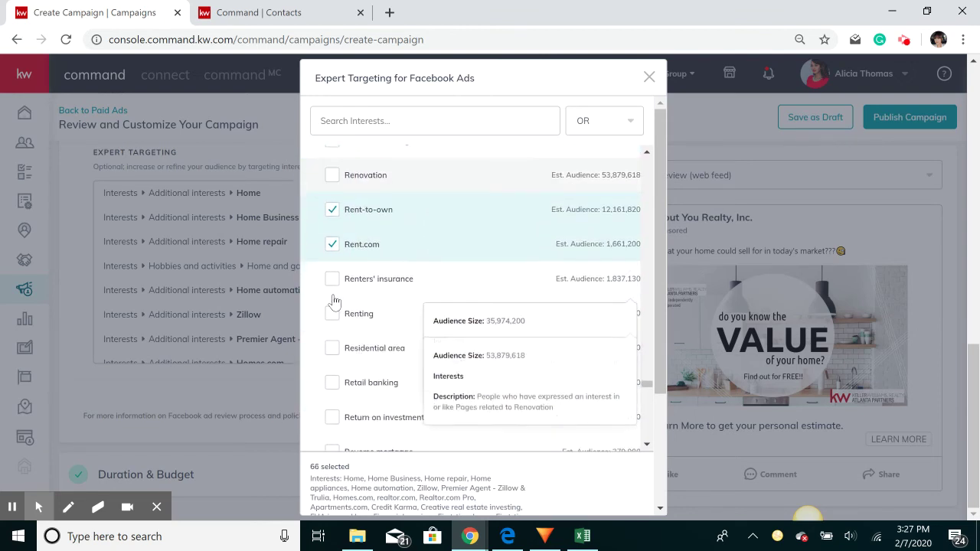
pyautogui.click(333, 284)
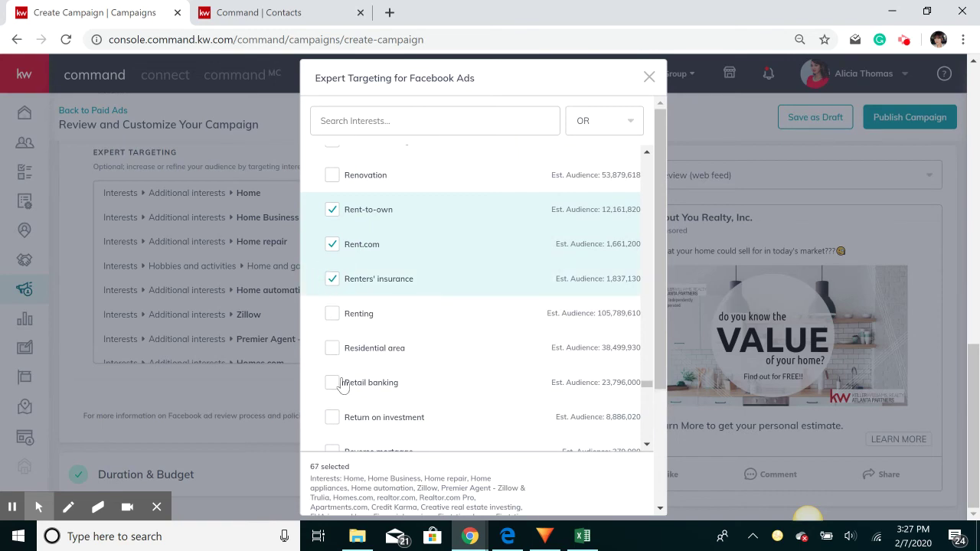
pyautogui.click(360, 349)
pyautogui.click(372, 315)
pyautogui.scroll(-4, 420, 326)
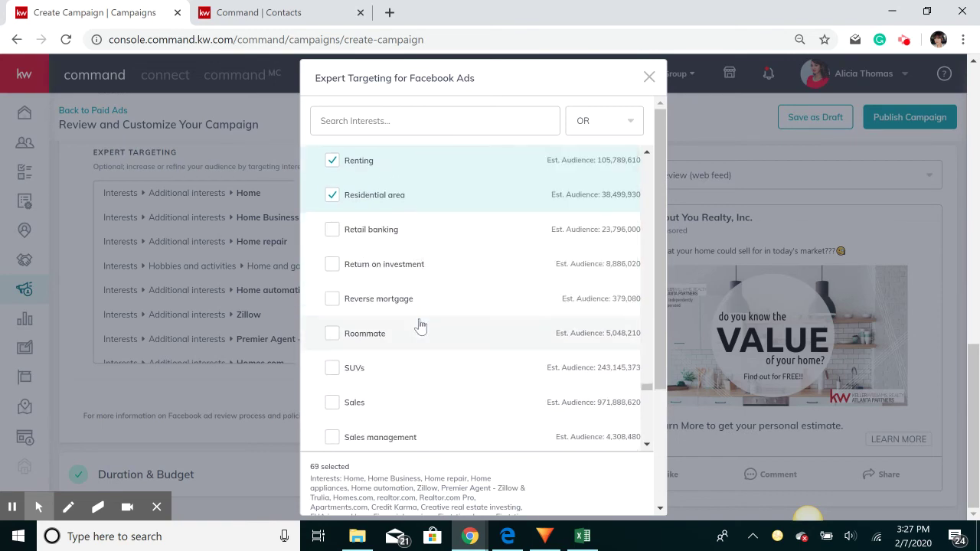
pyautogui.scroll(-2, 417, 321)
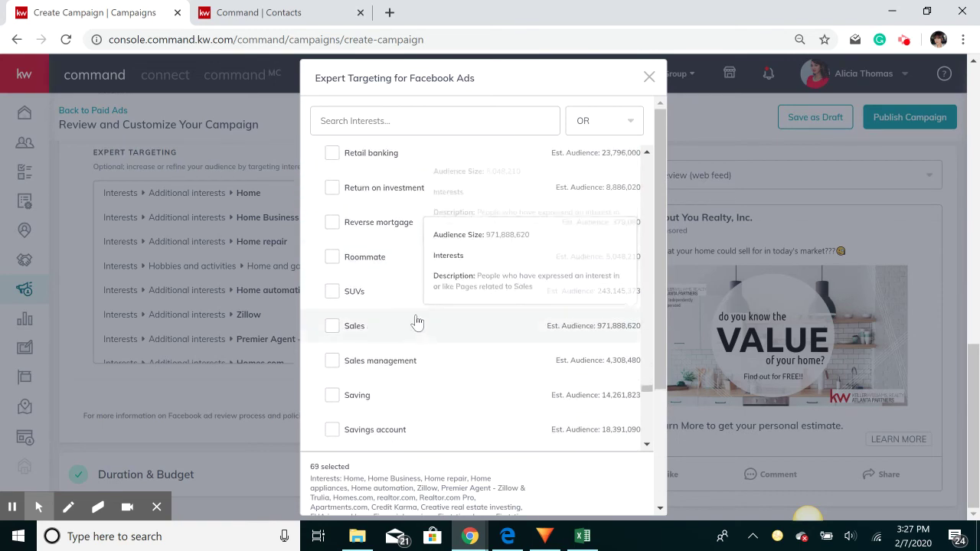
pyautogui.click(332, 222)
# Save the selected 70 interests to the ad's Expert Targeting
pyautogui.scroll(-6, 400, 337)
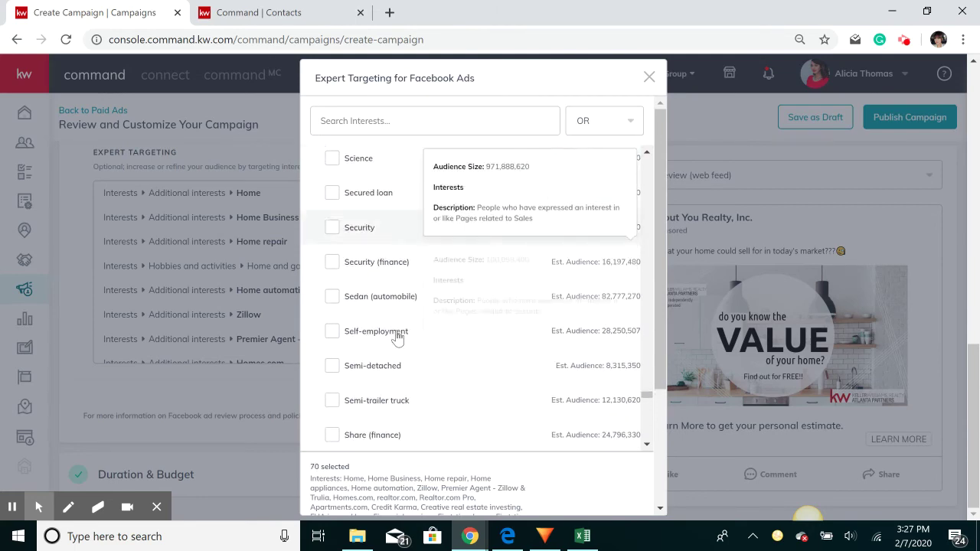
pyautogui.scroll(-7, 404, 338)
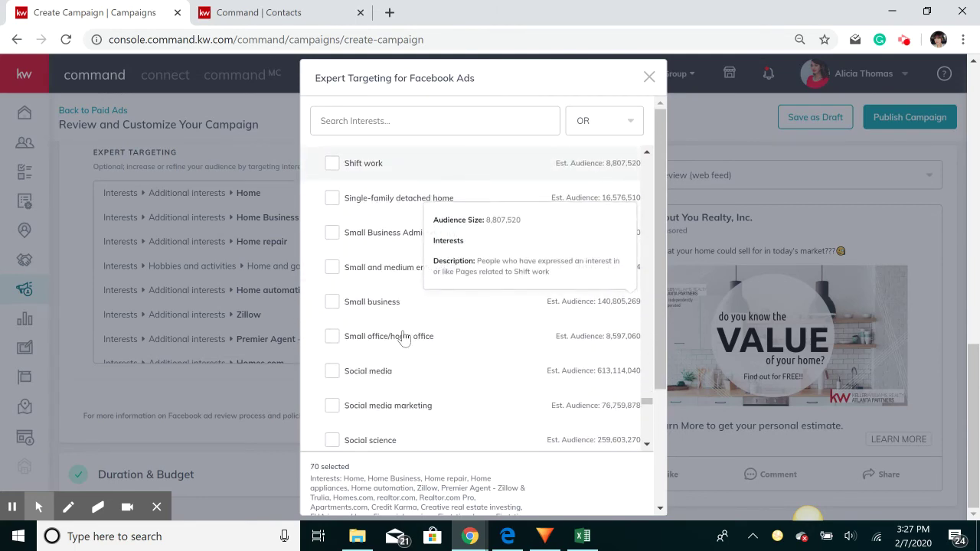
pyautogui.scroll(-5, 404, 339)
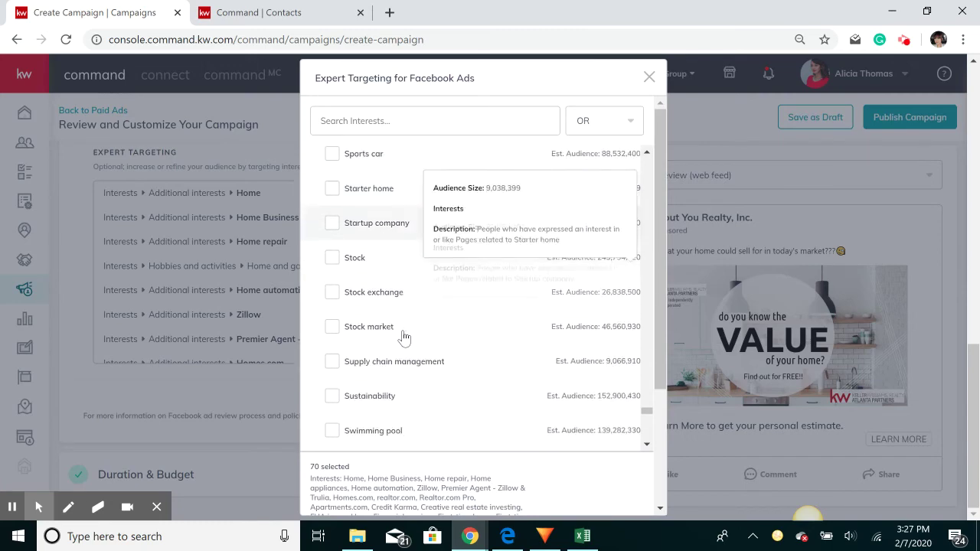
pyautogui.scroll(-5, 404, 338)
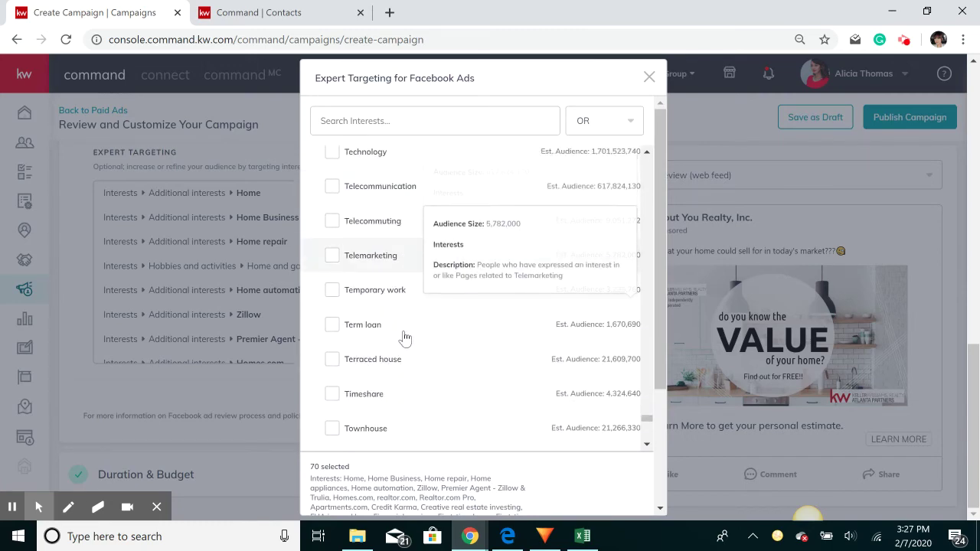
pyautogui.scroll(-2, 404, 339)
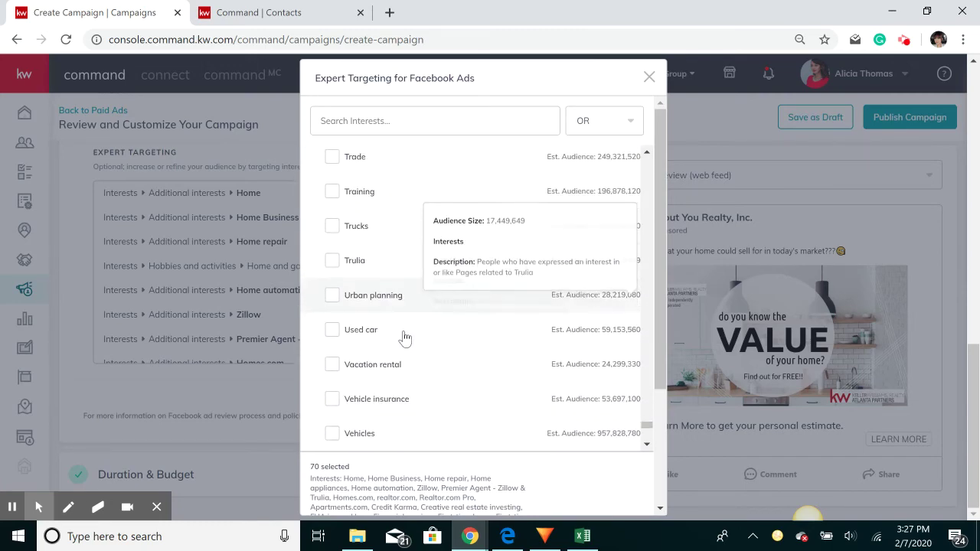
pyautogui.scroll(-1, 405, 339)
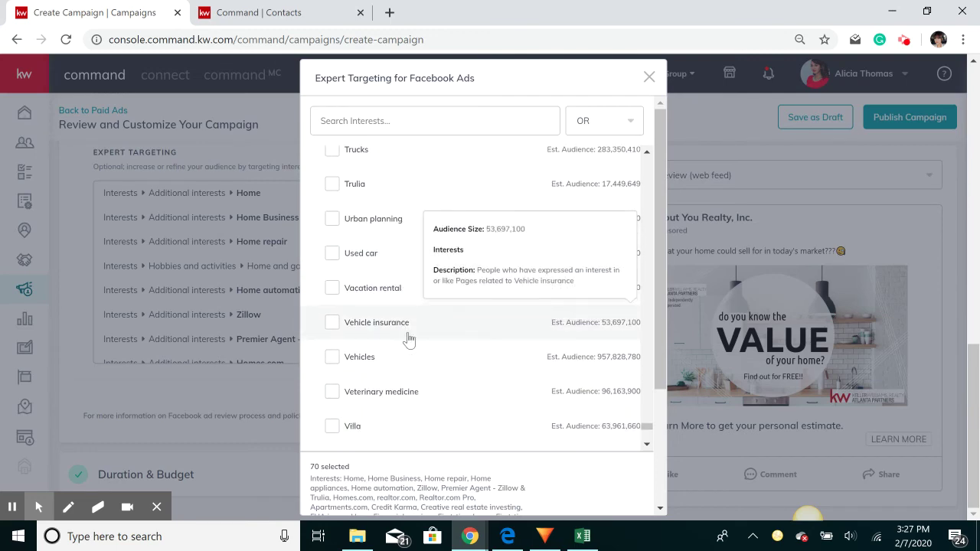
pyautogui.scroll(-10, 408, 339)
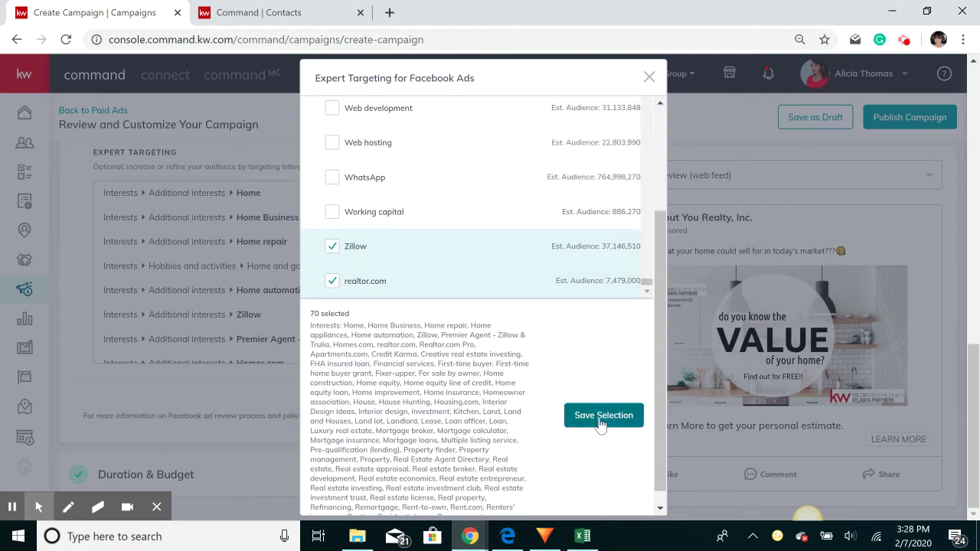
pyautogui.click(601, 422)
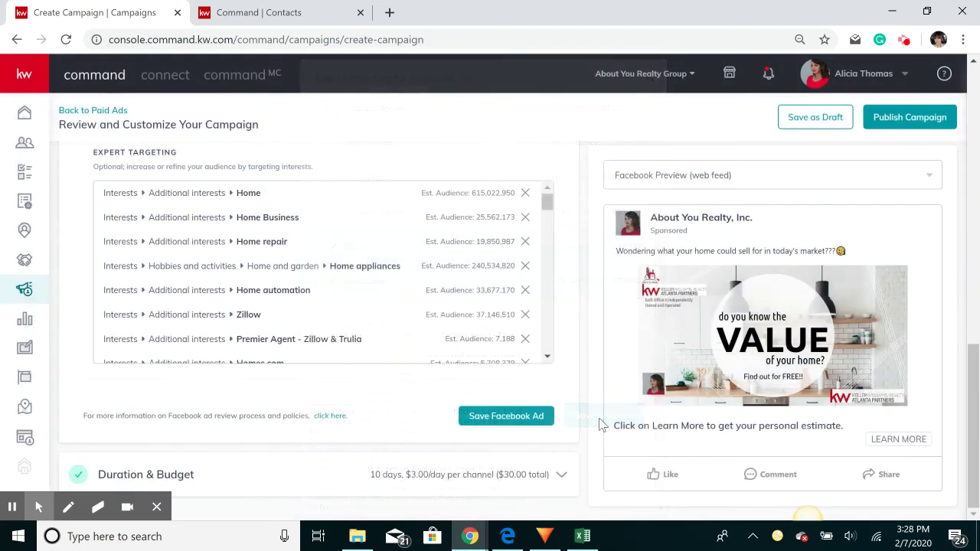
# Save the Facebook ad, then set the campaign end date to Feb 25 with the $30 total budget
pyautogui.click(493, 416)
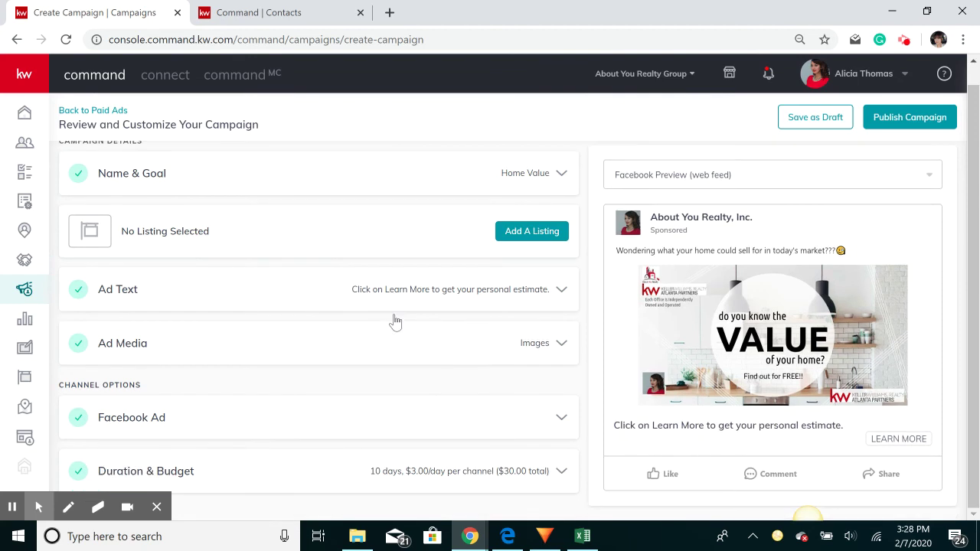
pyautogui.click(301, 478)
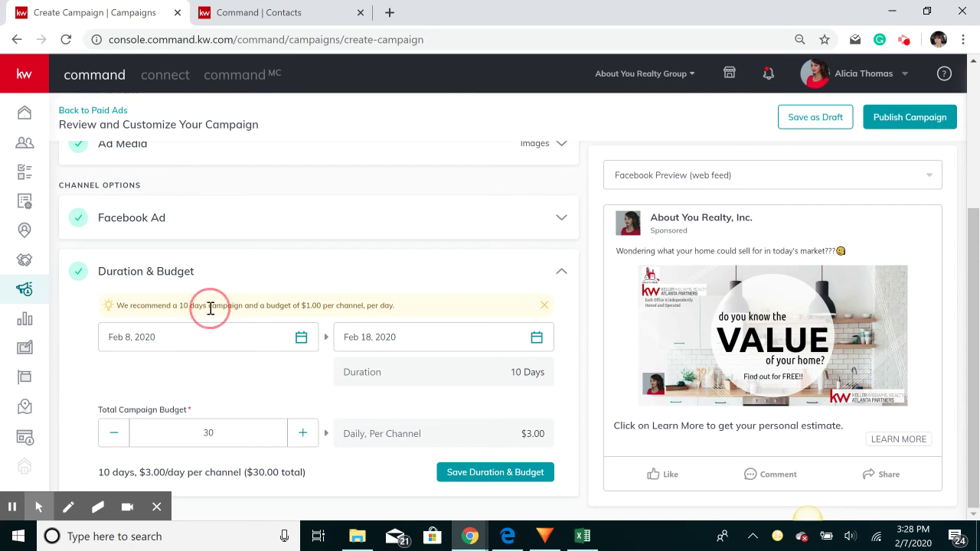
pyautogui.click(538, 339)
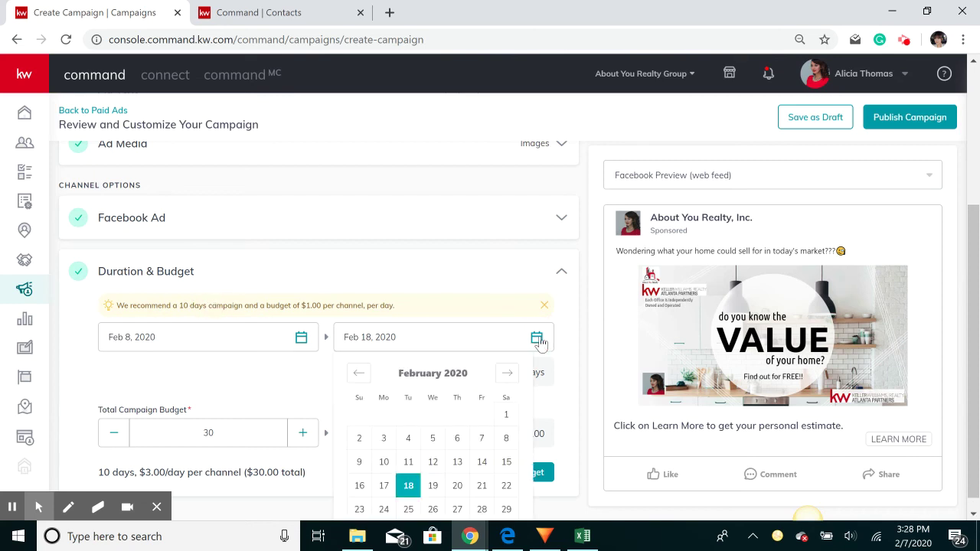
pyautogui.scroll(-1, 433, 420)
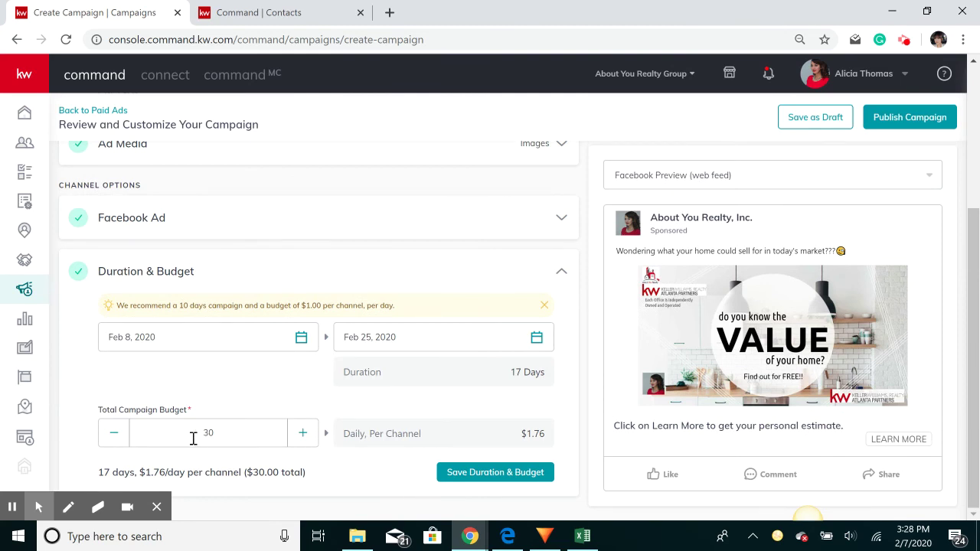
pyautogui.moveTo(193, 438); pyautogui.dragTo(220, 437)
pyautogui.click(224, 446)
pyautogui.click(467, 474)
pyautogui.scroll(1, 337, 343)
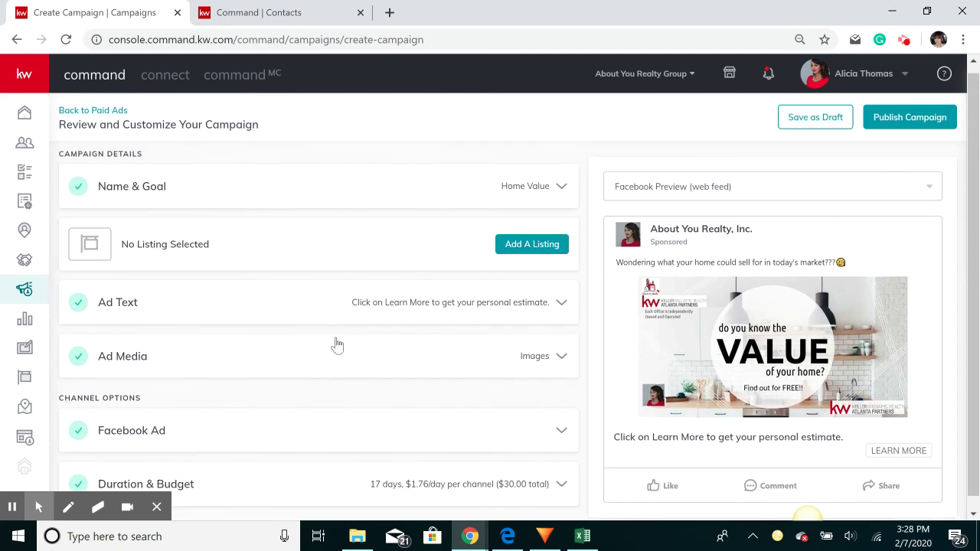
# Preview the ad in the Facebook mobile layout and create the campaign using the saved payment card
pyautogui.click(672, 187)
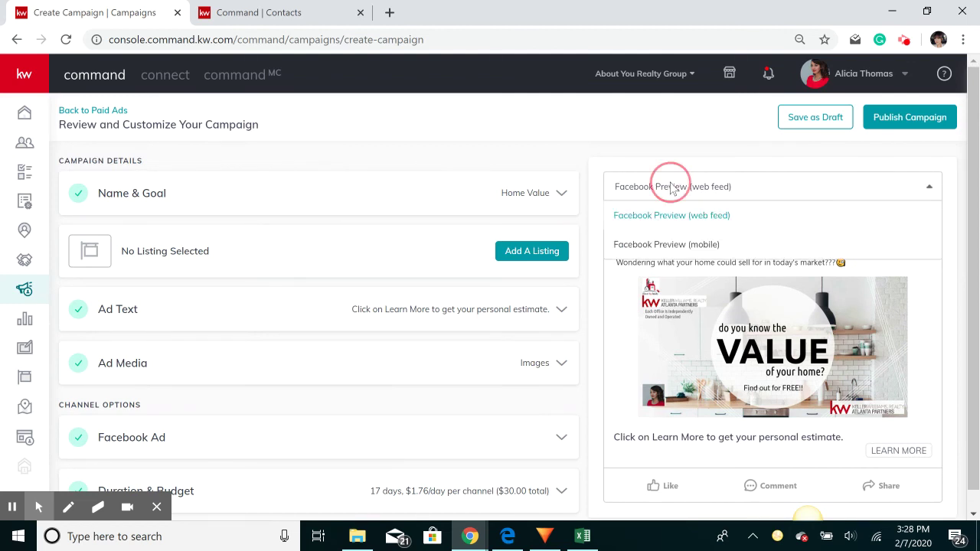
pyautogui.click(660, 246)
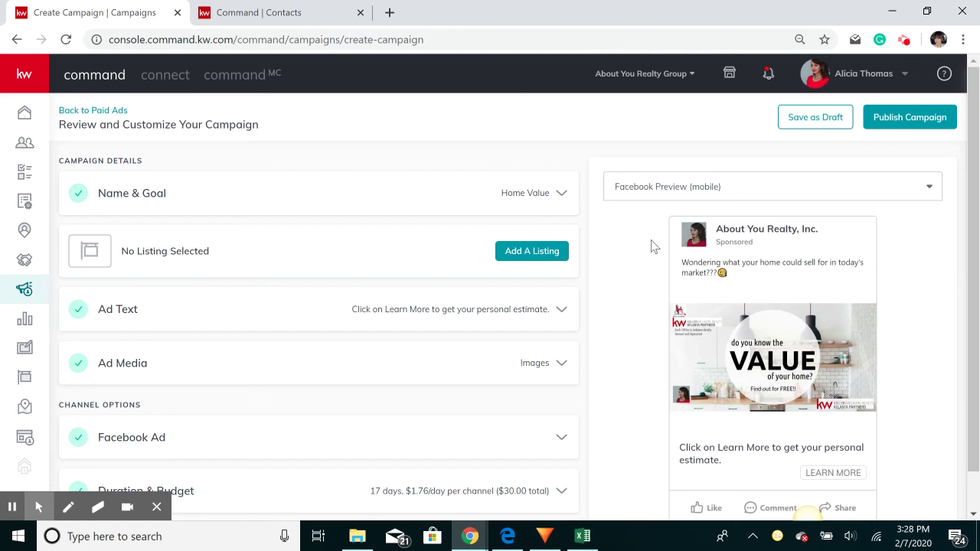
pyautogui.scroll(-1, 654, 246)
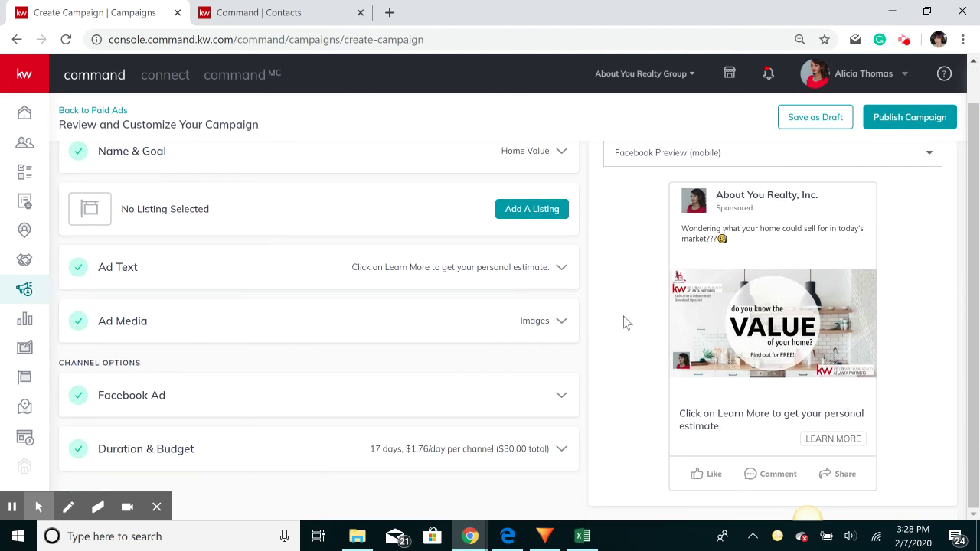
pyautogui.scroll(1, 640, 213)
pyautogui.scroll(-1, 381, 384)
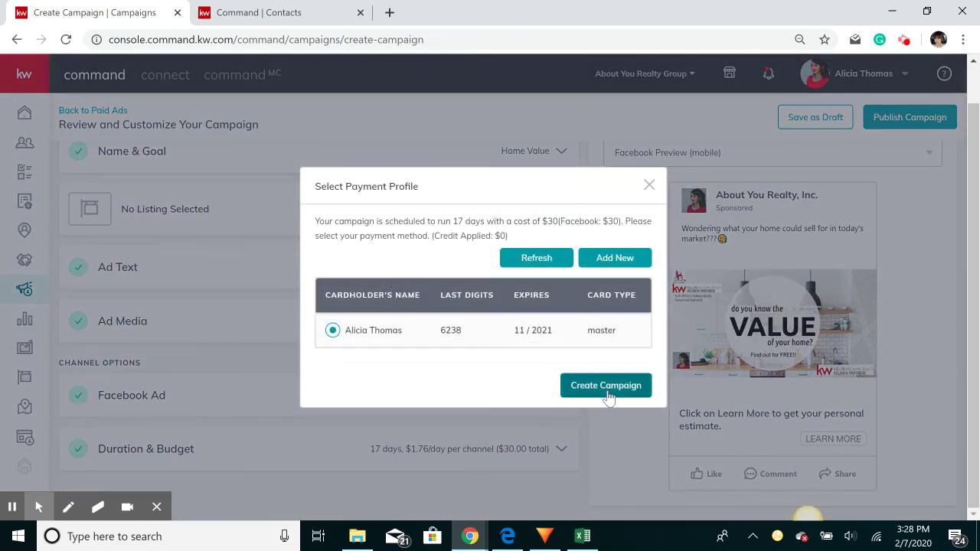
pyautogui.click(608, 392)
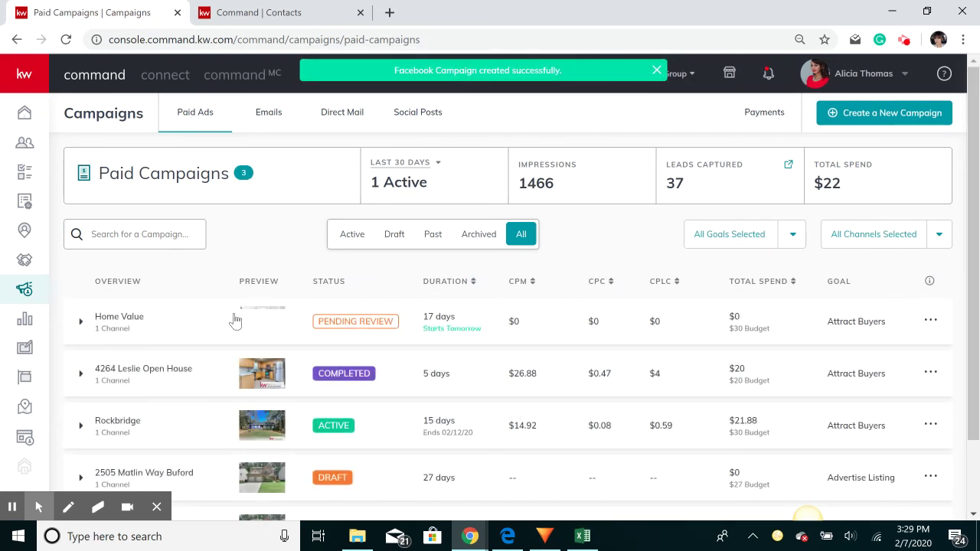
pyautogui.click(208, 336)
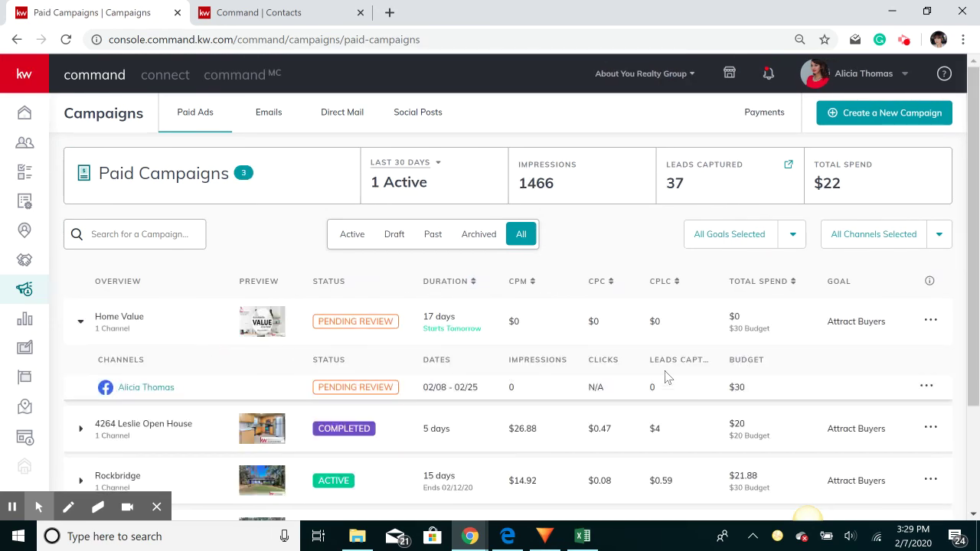
pyautogui.doubleClick(672, 389)
pyautogui.scroll(-1, 398, 345)
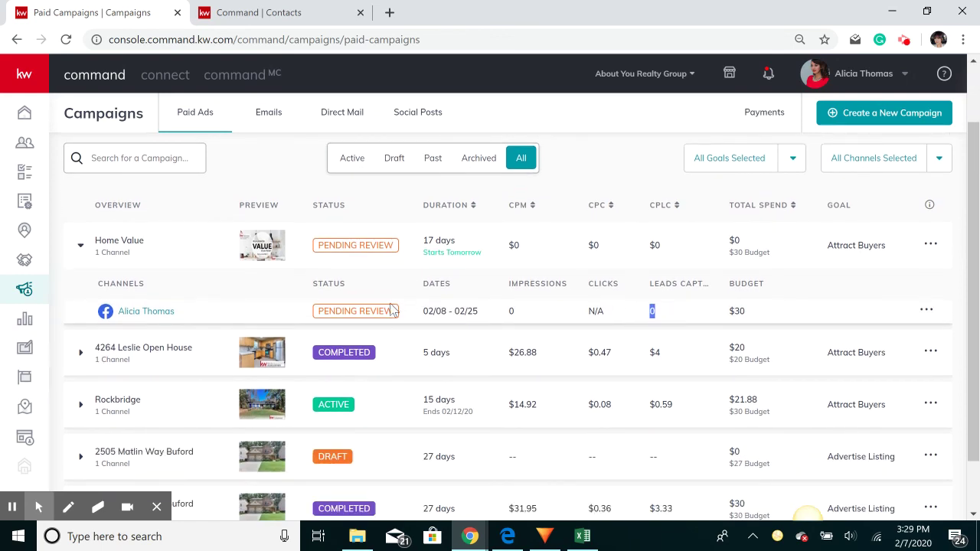
pyautogui.scroll(-1, 394, 318)
pyautogui.click(427, 299)
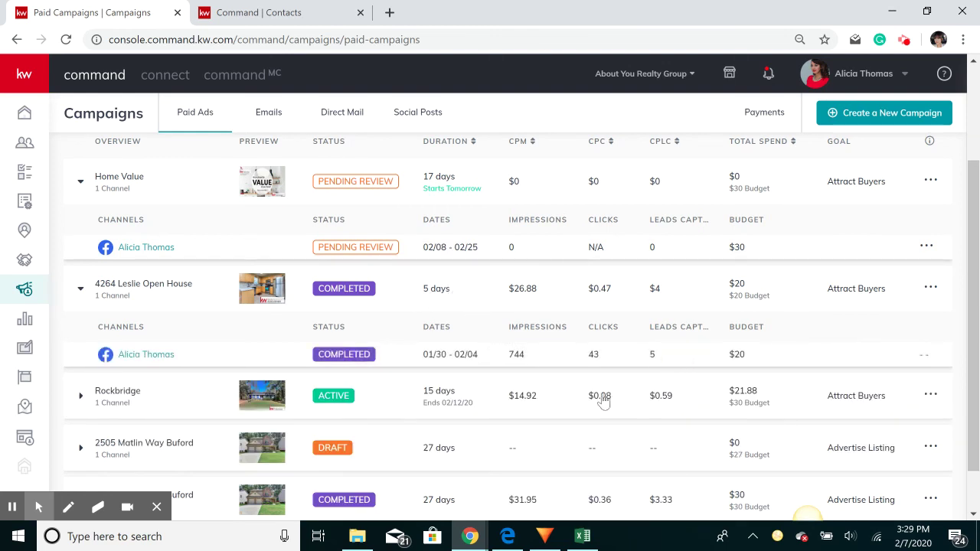
pyautogui.scroll(-1, 477, 340)
pyautogui.click(443, 346)
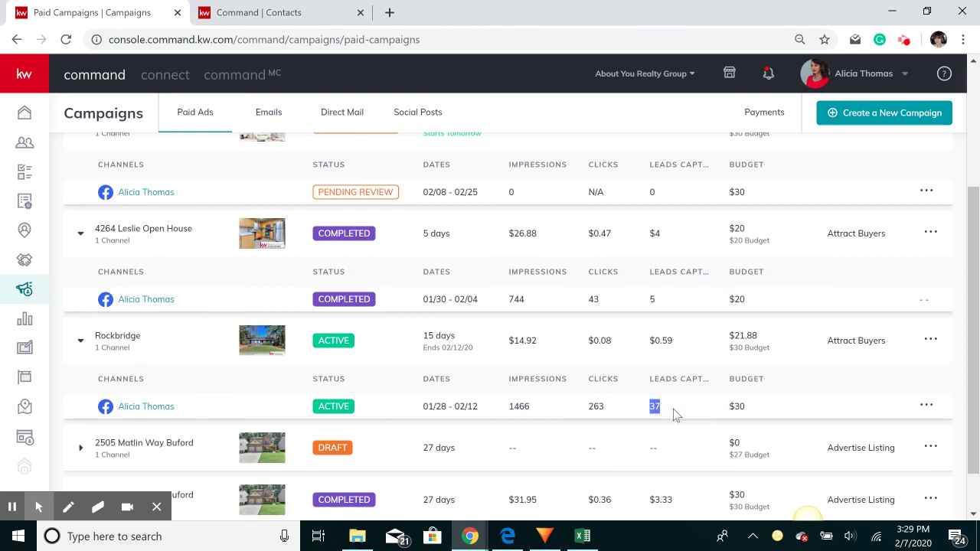
pyautogui.scroll(-1, 673, 414)
pyautogui.click(410, 460)
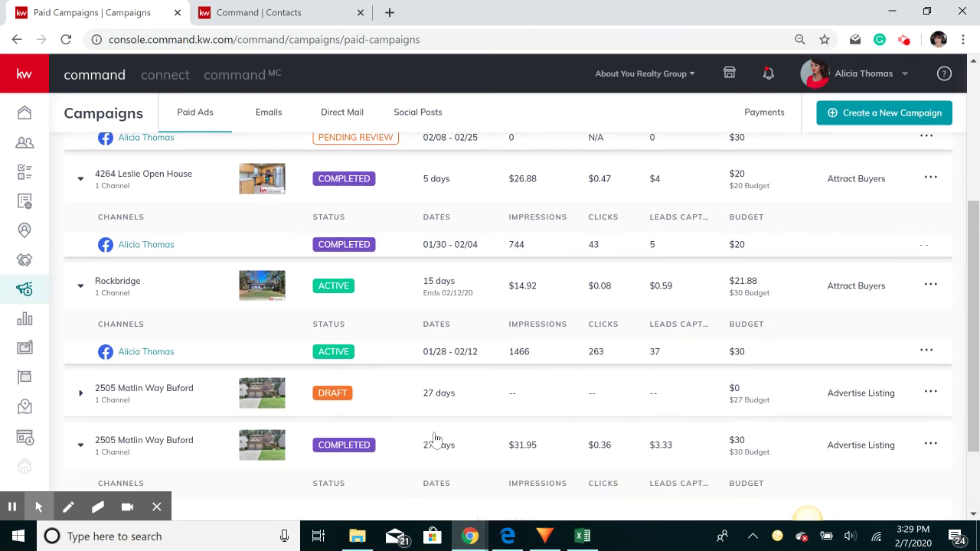
pyautogui.scroll(-1, 434, 440)
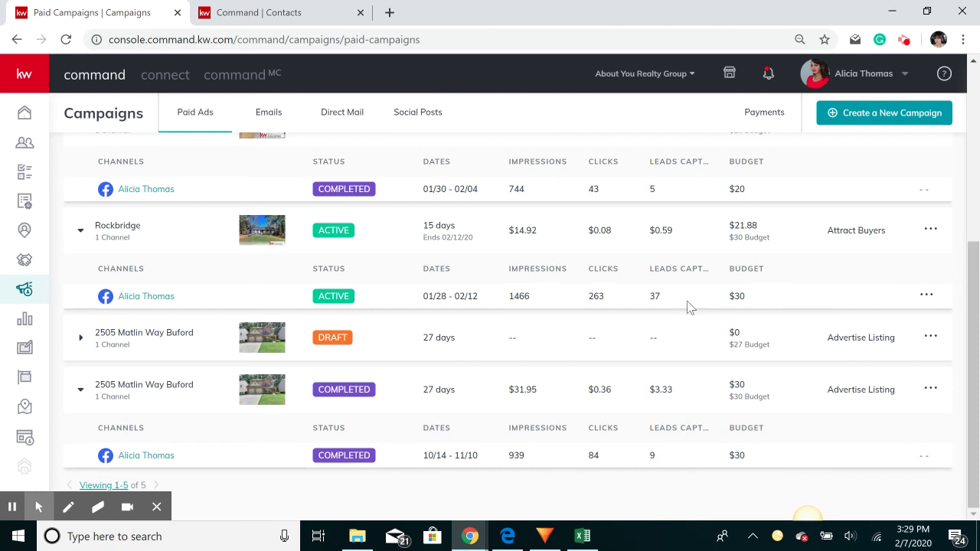
# Open the contacts behind Rockbridge's 37 captured leads
pyautogui.click(662, 298)
pyautogui.doubleClick(656, 296)
pyautogui.click(670, 301)
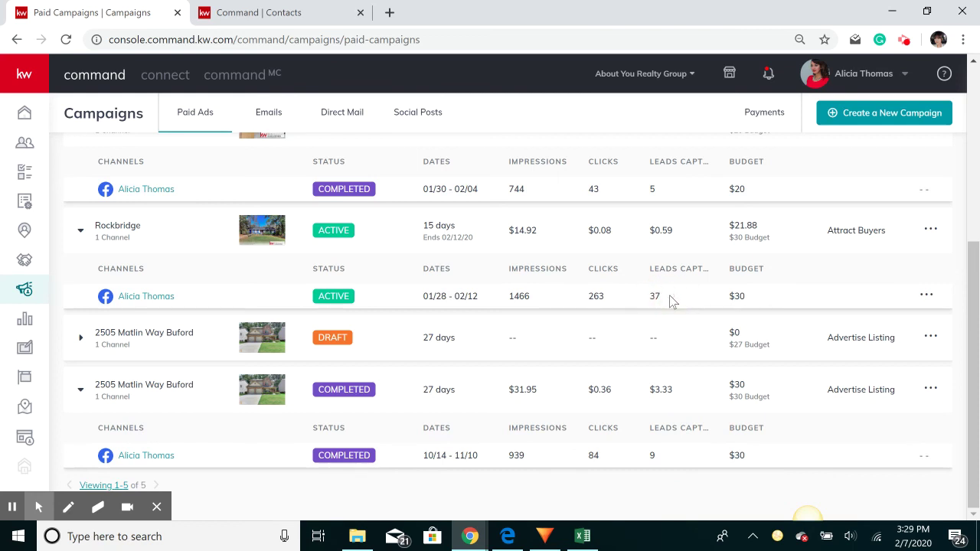
pyautogui.click(781, 240)
pyautogui.click(715, 289)
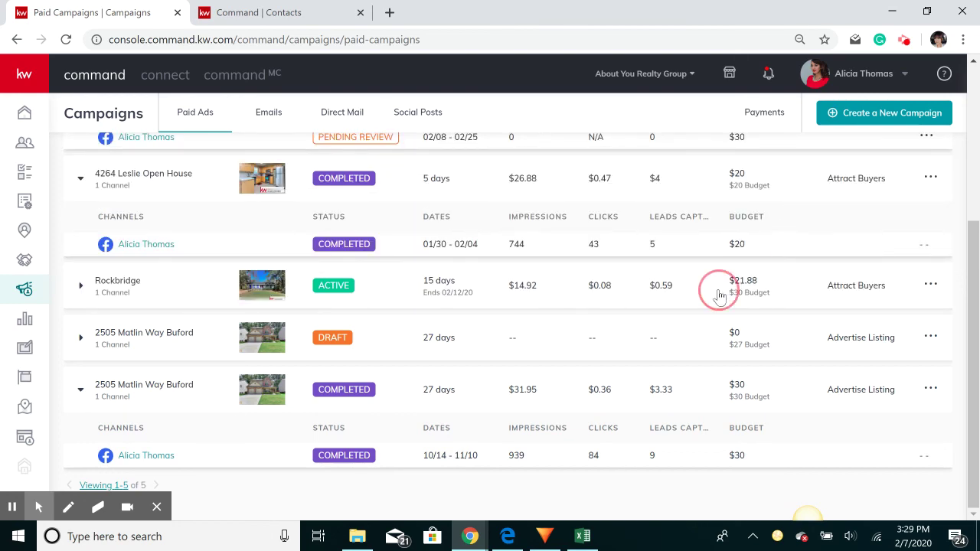
pyautogui.scroll(4, 540, 336)
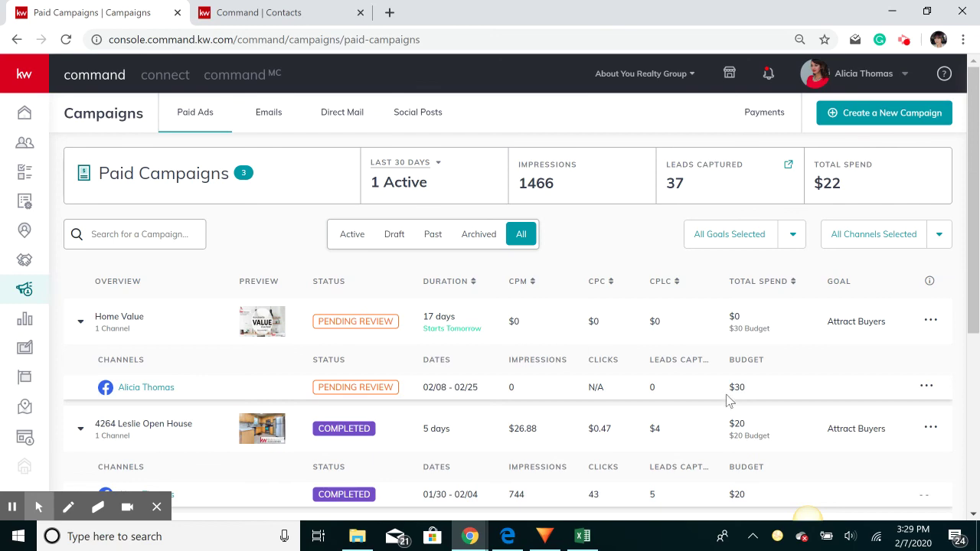
pyautogui.scroll(-2, 657, 389)
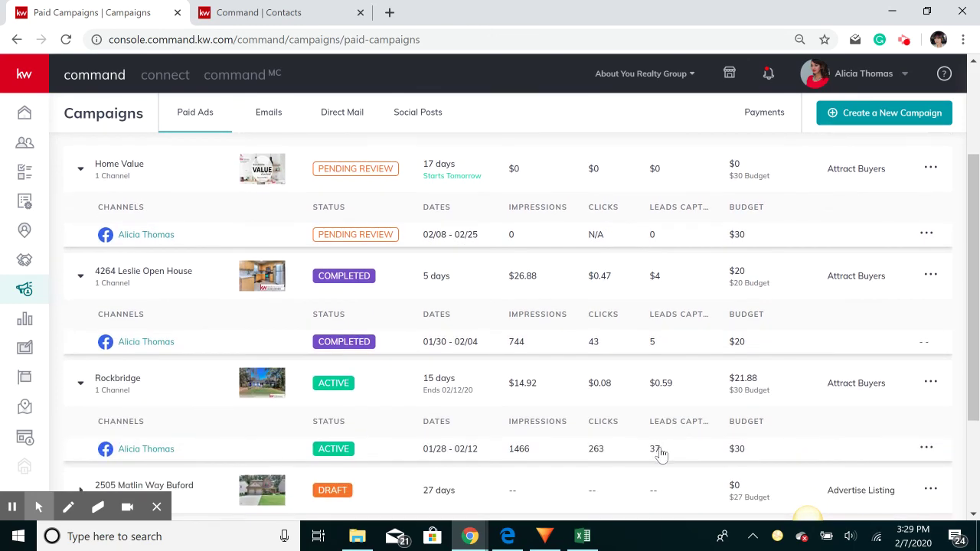
pyautogui.click(658, 450)
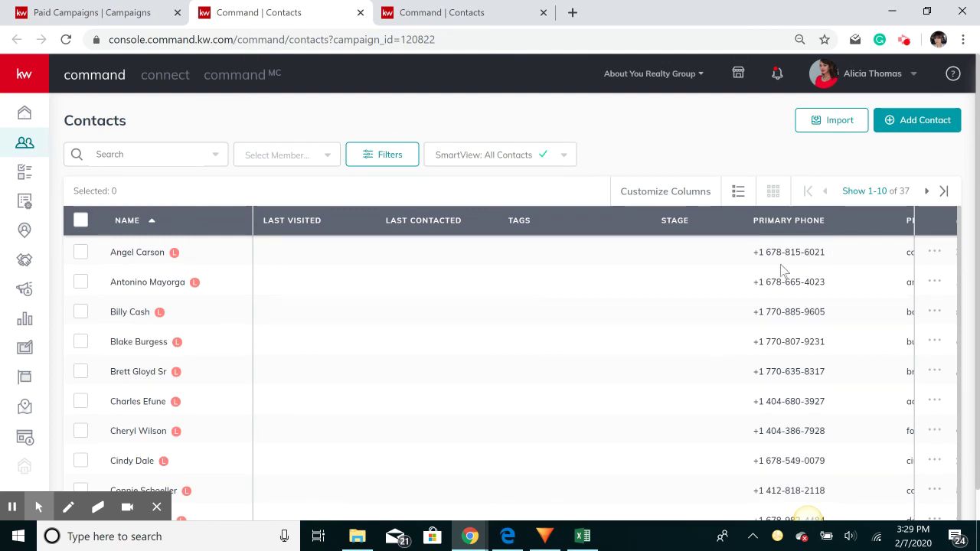
pyautogui.scroll(-1, 704, 318)
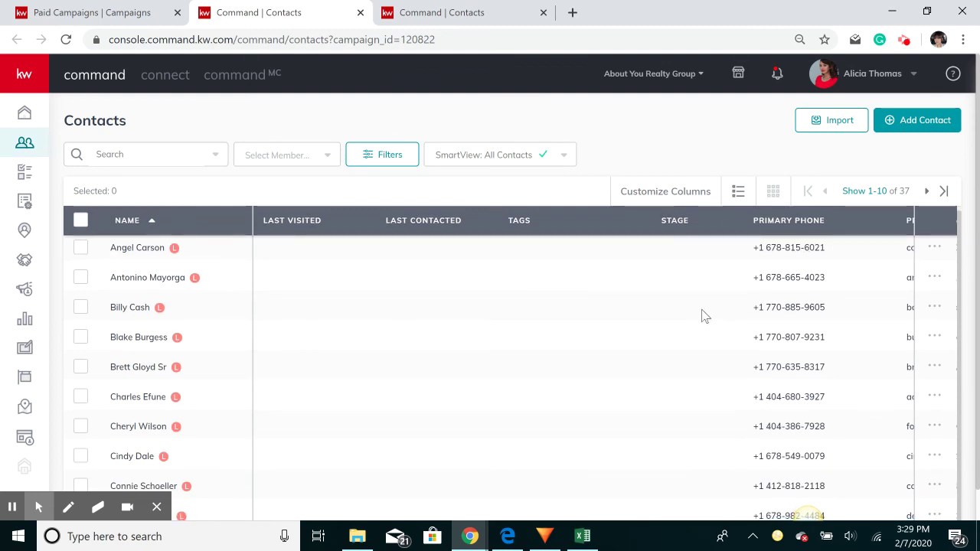
pyautogui.click(648, 150)
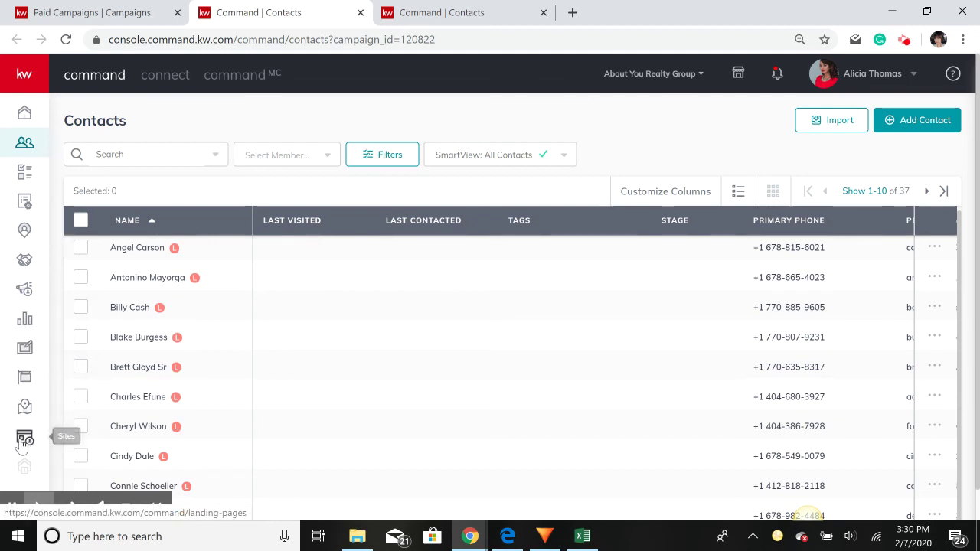
pyautogui.moveTo(172, 511)
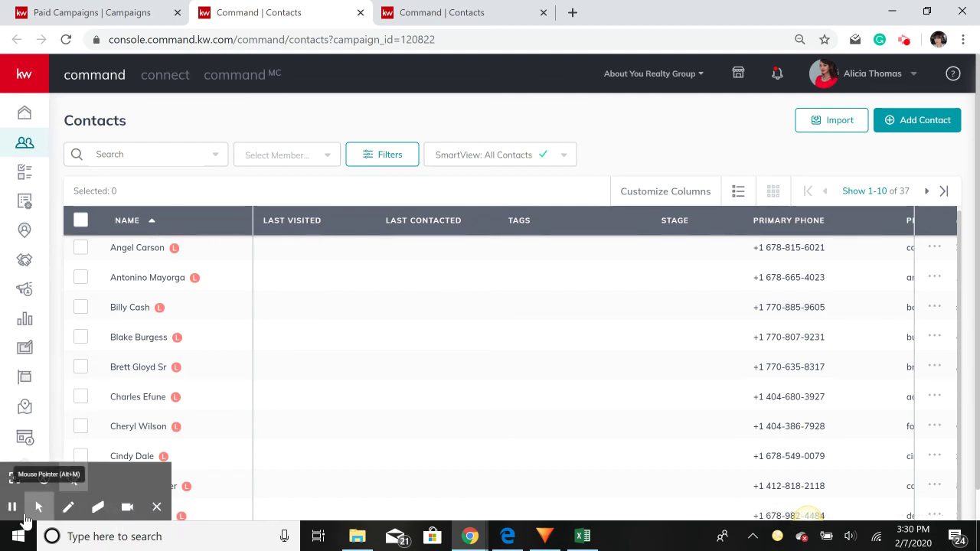